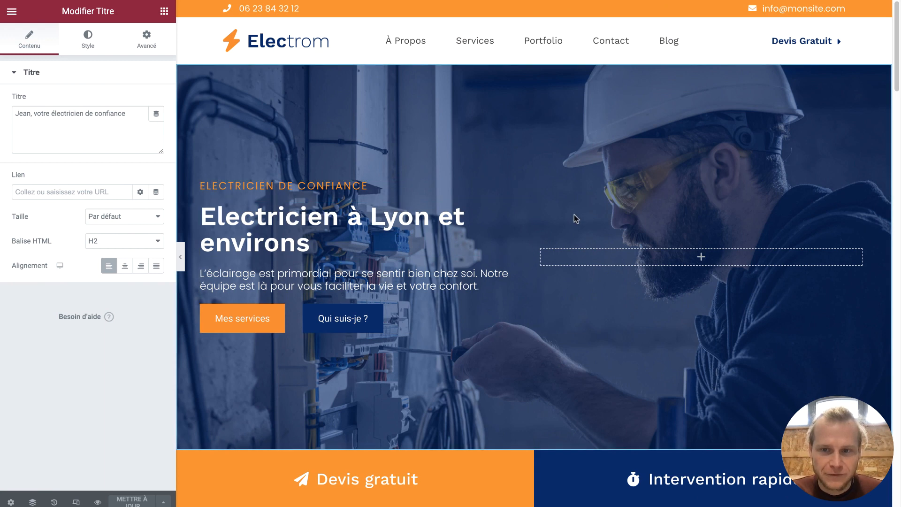
Add a heading widget reading 'Menu' to the header above the navigation
scroll(574, 215, "down", 5)
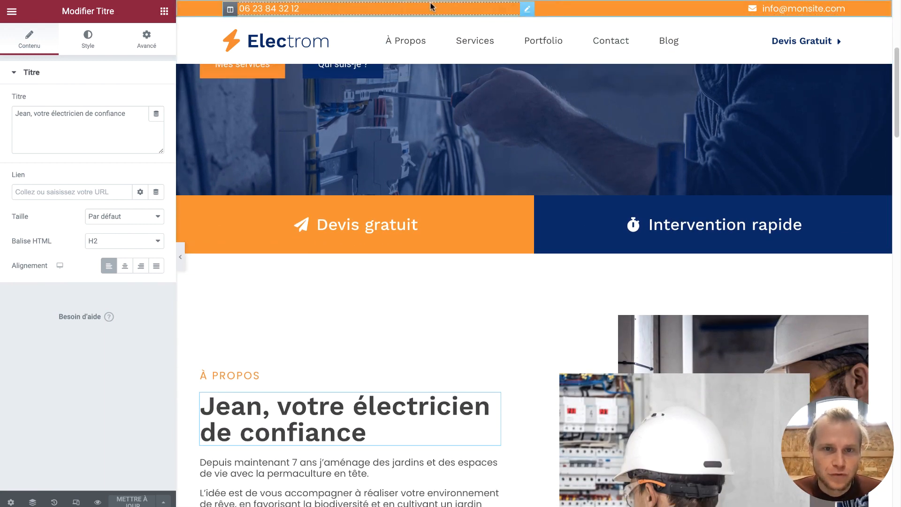
scroll(477, 163, "down", 9)
scroll(477, 165, "down", 20)
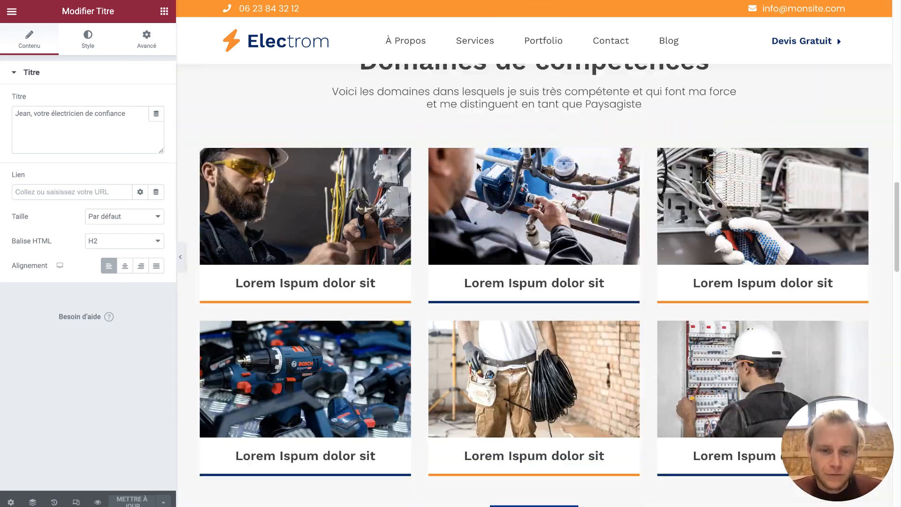
scroll(477, 162, "down", 5)
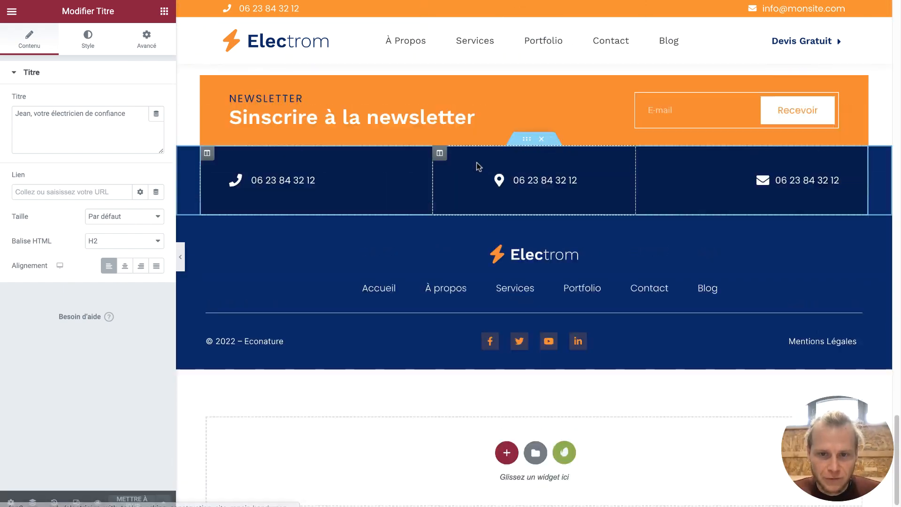
scroll(477, 163, "up", 20)
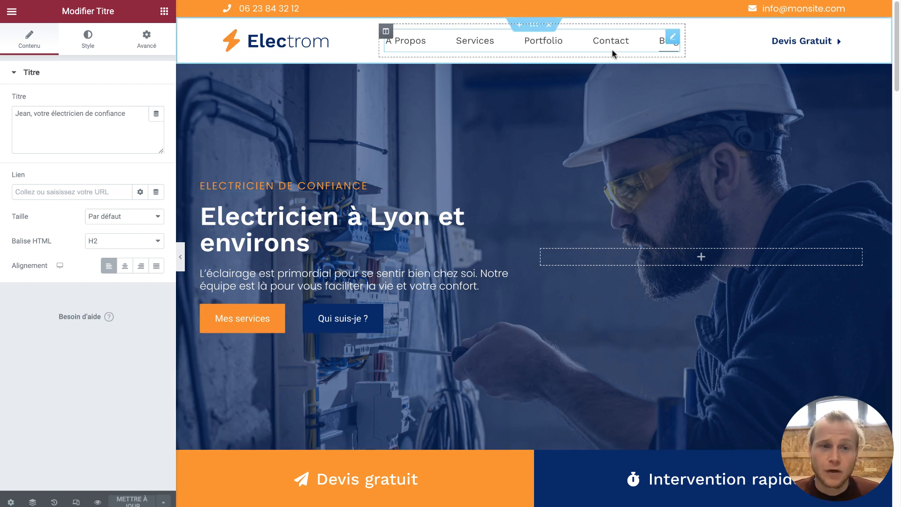
left_click(163, 11)
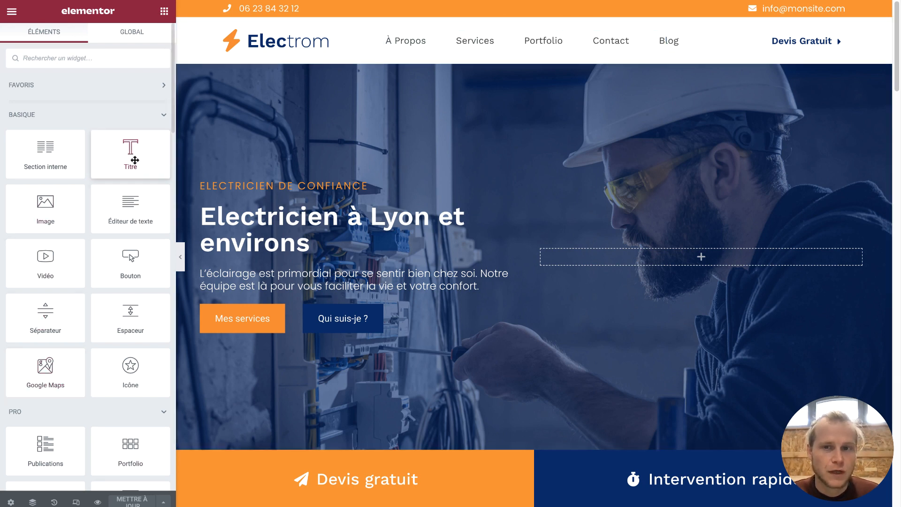
left_click_drag(135, 161, 488, 31)
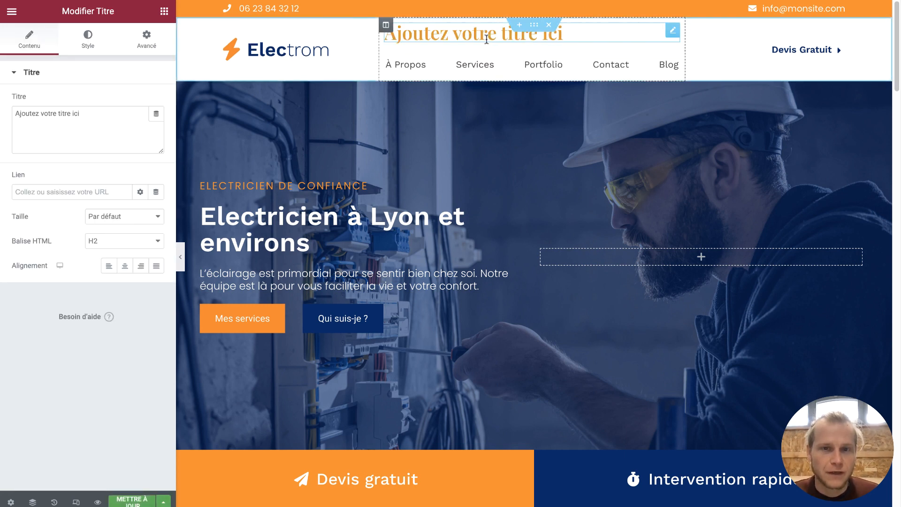
triple_click(486, 37)
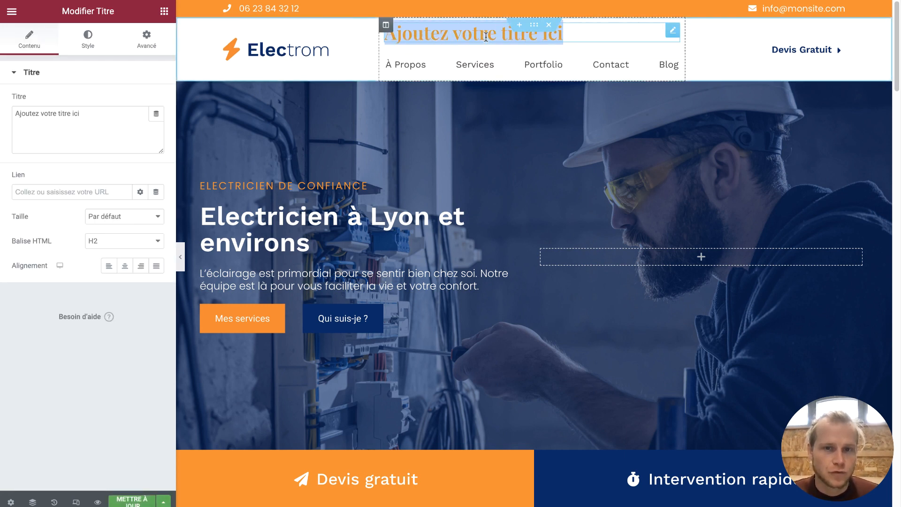
type("Me")
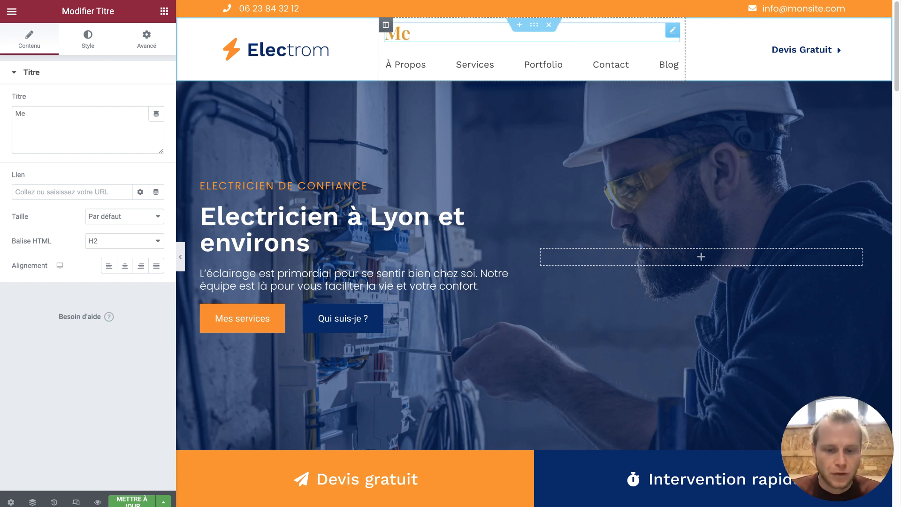
type("nu")
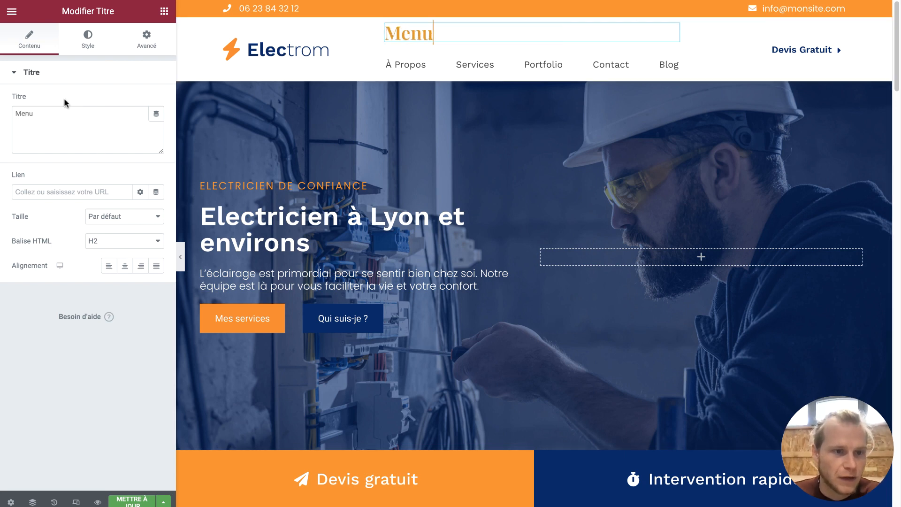
Centre the Menu heading, then delete it with Effacer
left_click(125, 265)
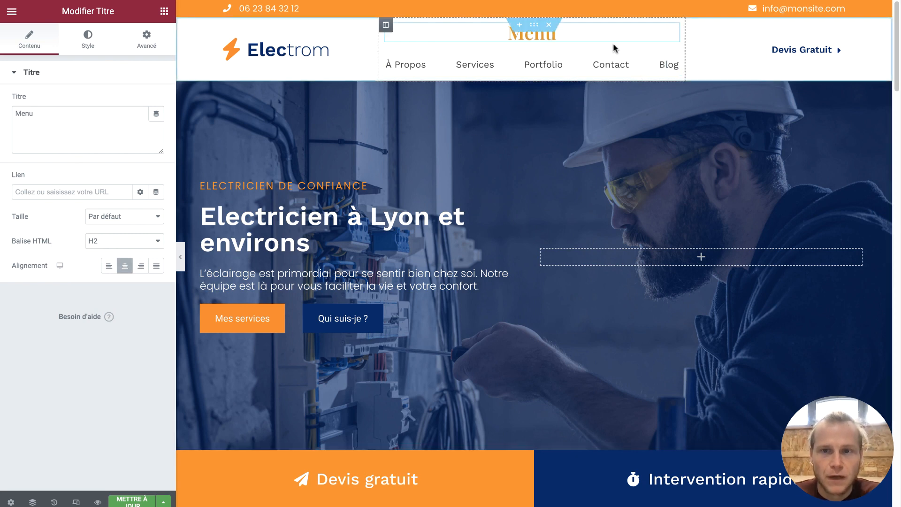
right_click(592, 34)
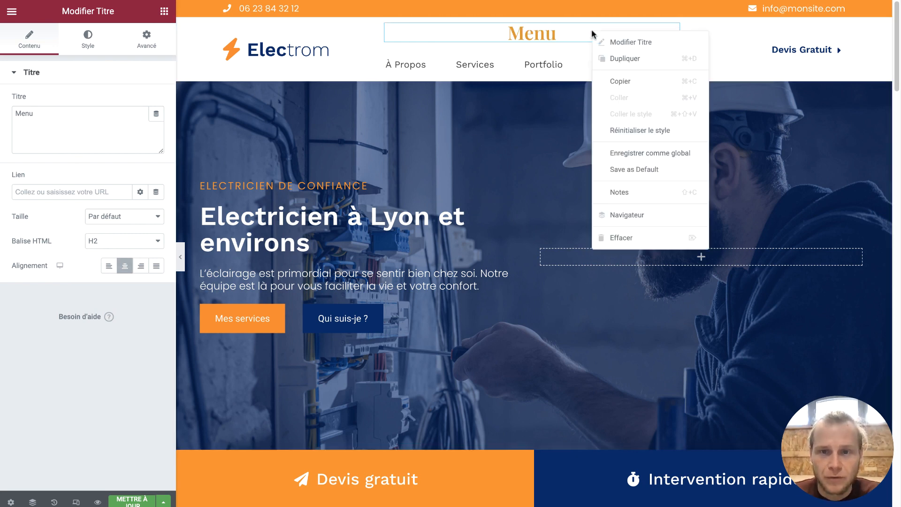
left_click(628, 234)
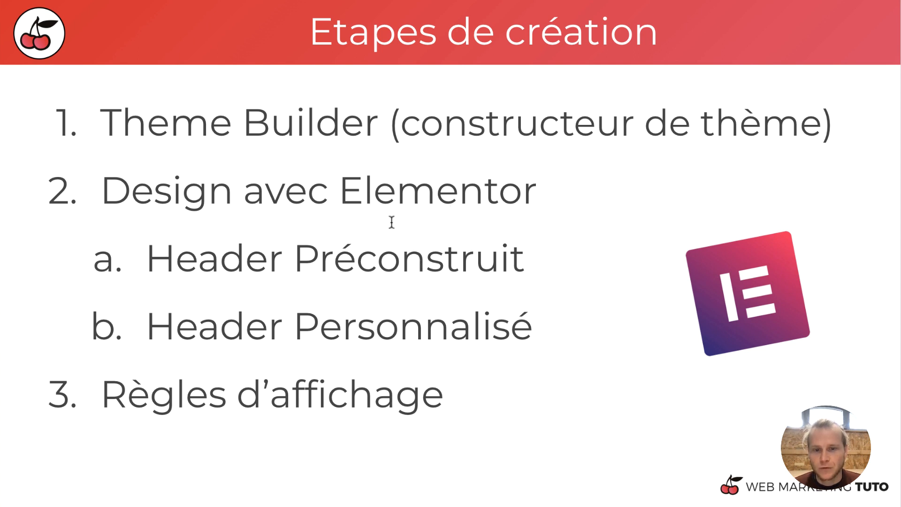
left_click_drag(299, 260, 518, 255)
double_click(481, 340)
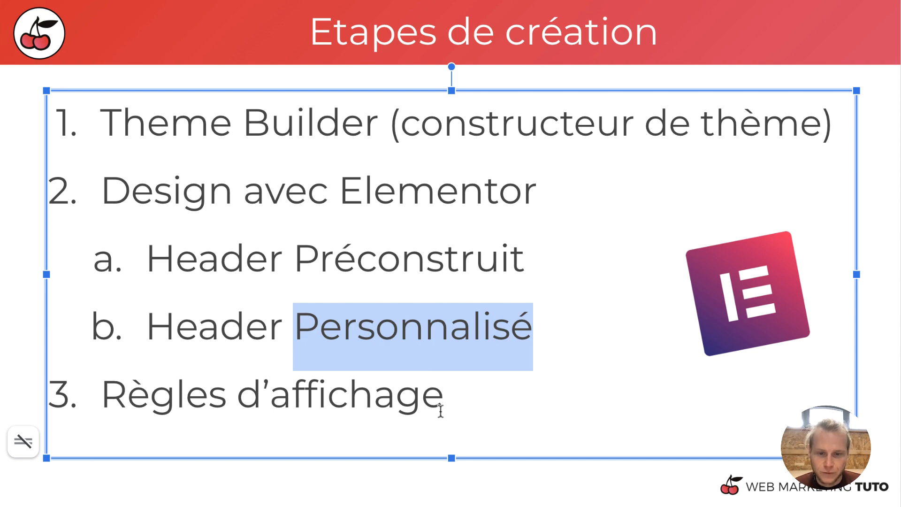
left_click_drag(441, 410, 108, 388)
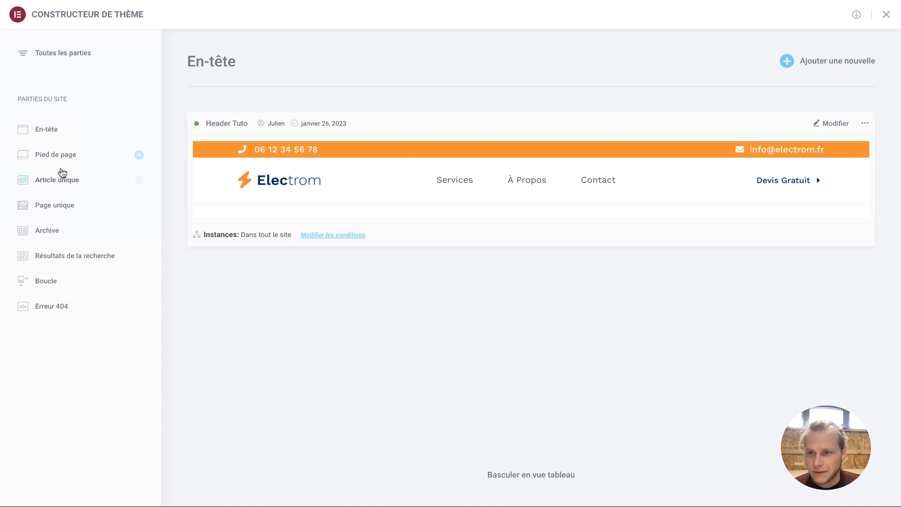
Show all of the site's global parts under Toutes les parties in the Theme Builder
left_click(76, 56)
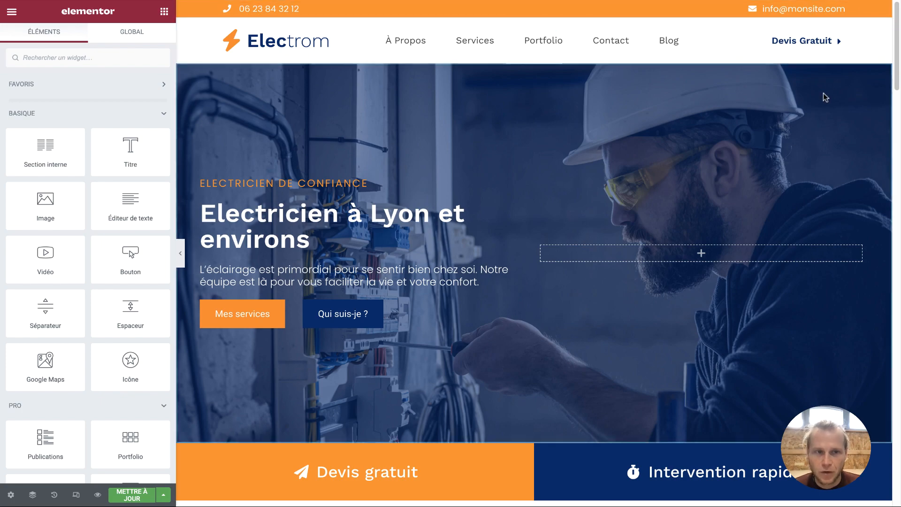
Scroll through the Electrom home page in the editor
scroll(543, 390, "down", 20)
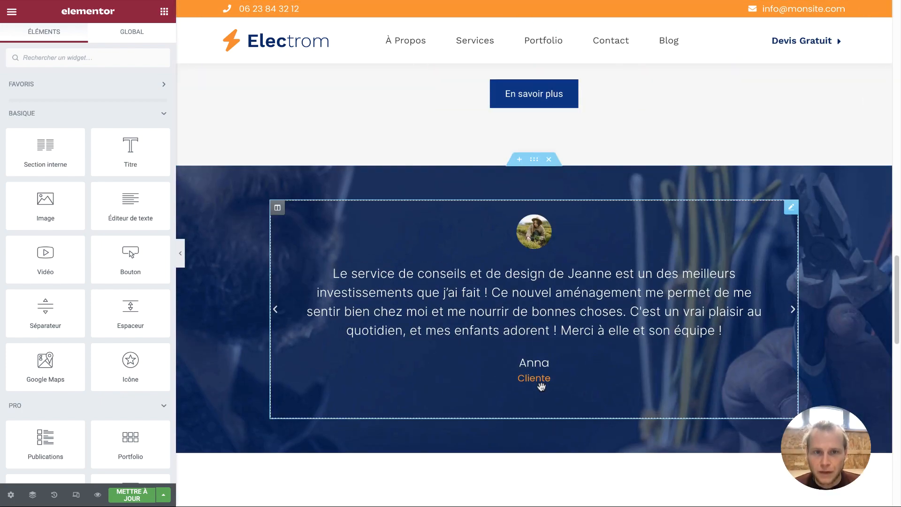
scroll(543, 391, "up", 12)
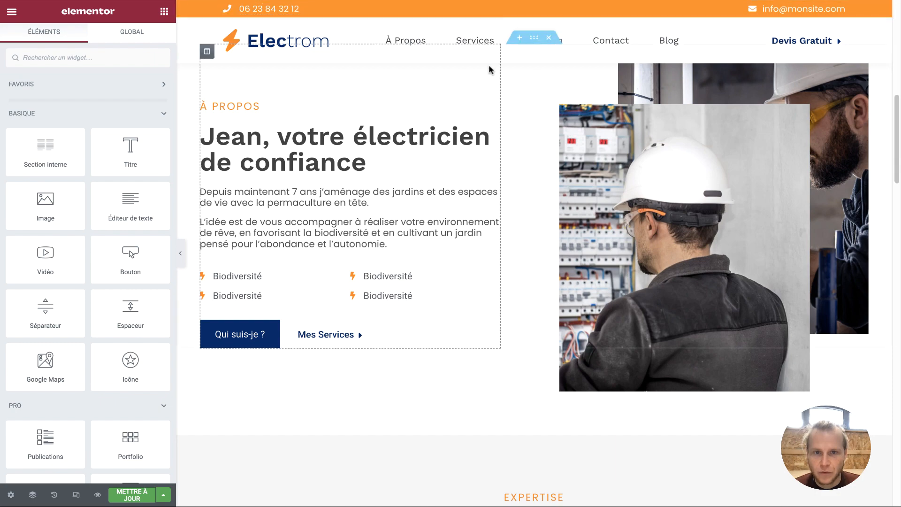
scroll(491, 69, "up", 8)
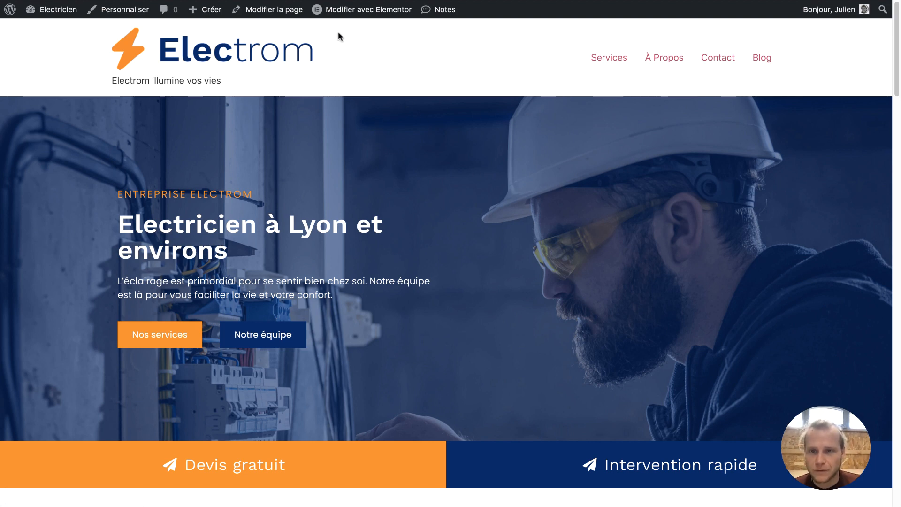
Reopen the Electrom home page with Modifier avec Elementor from the admin bar
left_click(350, 10)
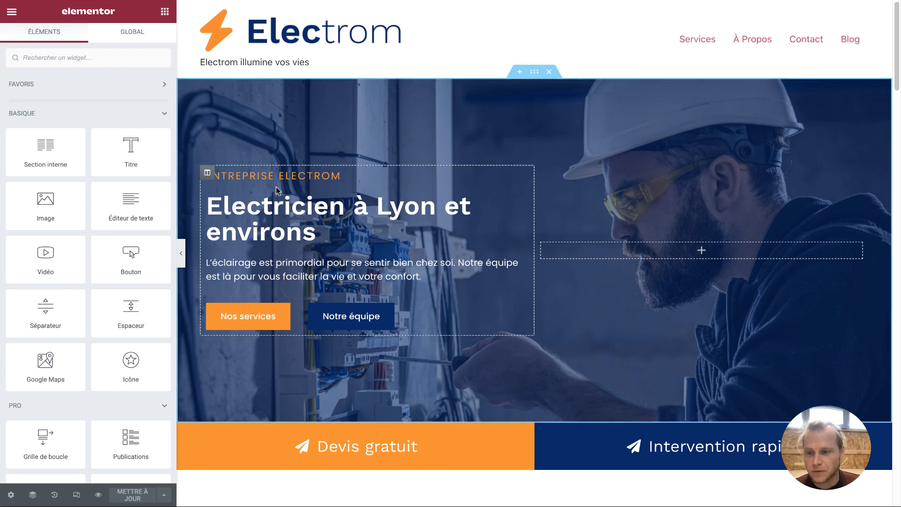
In the Theme Builder, browse header, footer and single-post templates, then add a new header
left_click(13, 13)
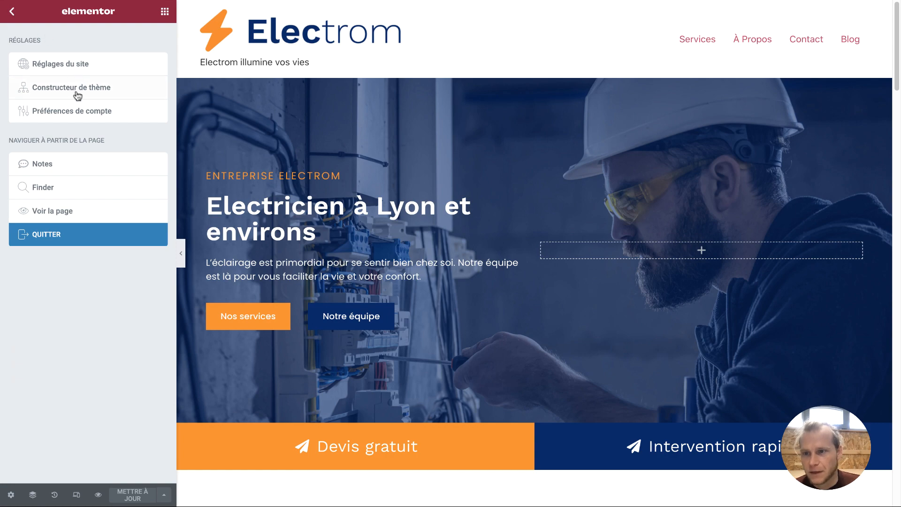
left_click(93, 89)
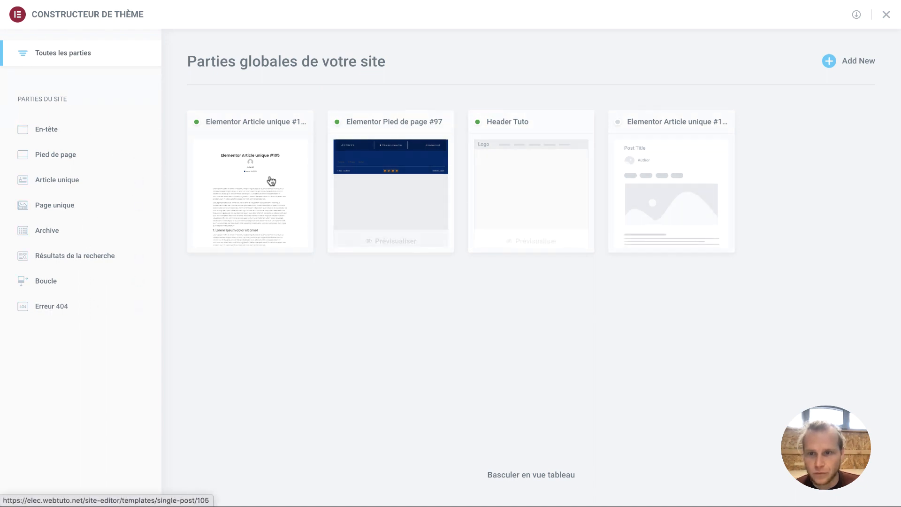
left_click(91, 128)
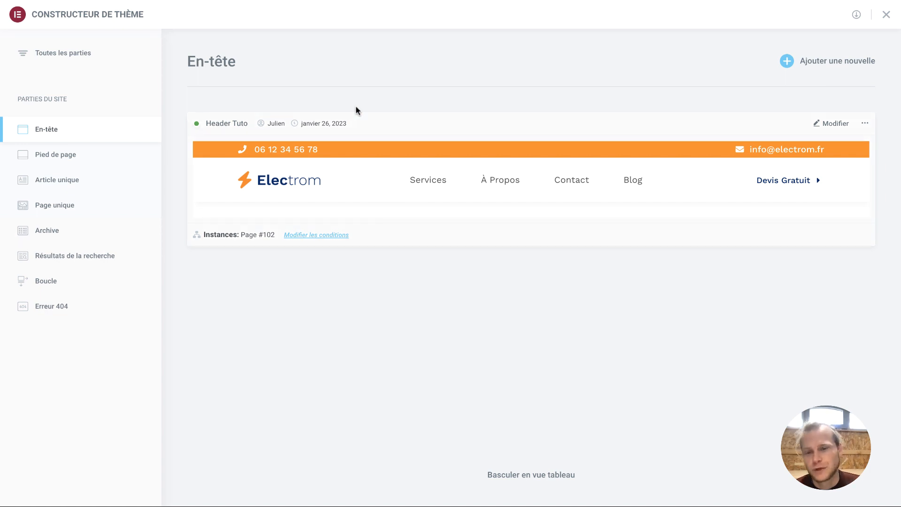
left_click(87, 161)
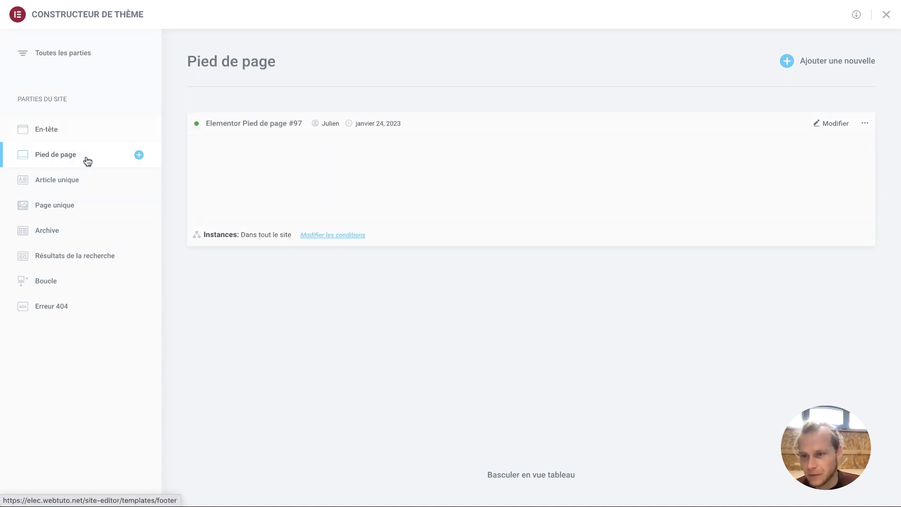
left_click(78, 183)
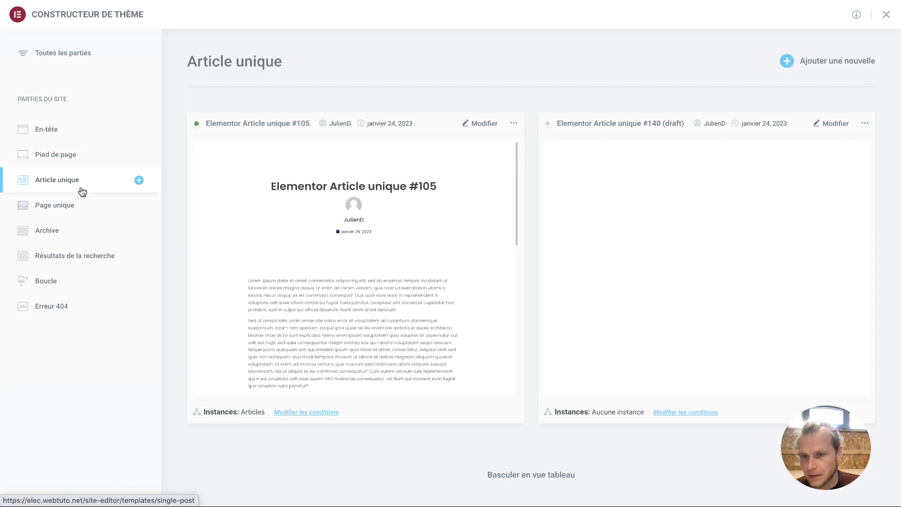
left_click(104, 138)
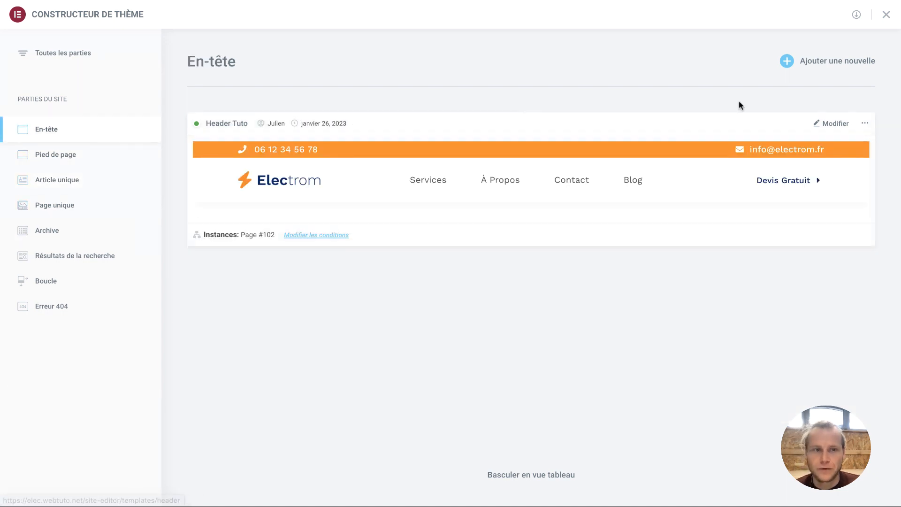
left_click(808, 68)
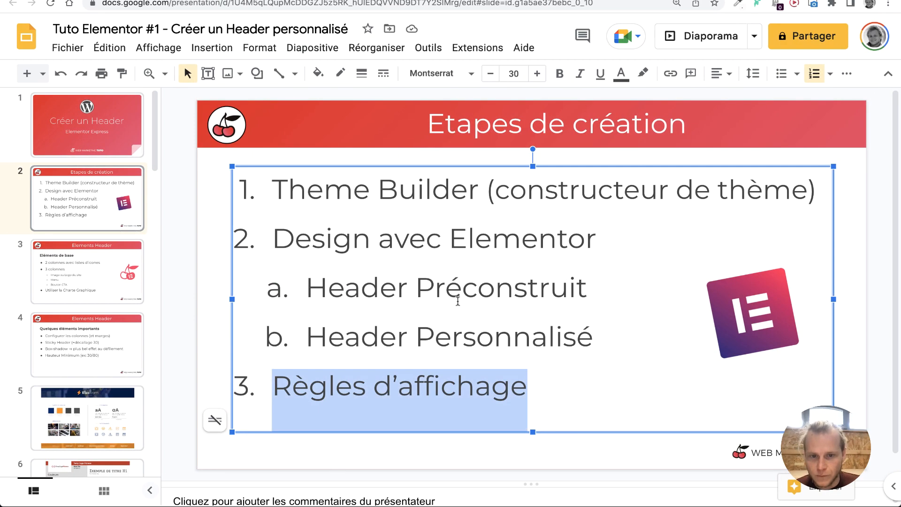
Select the 'Header Préconstruit' line on the slide, then deselect it
double_click(401, 290)
triple_click(401, 290)
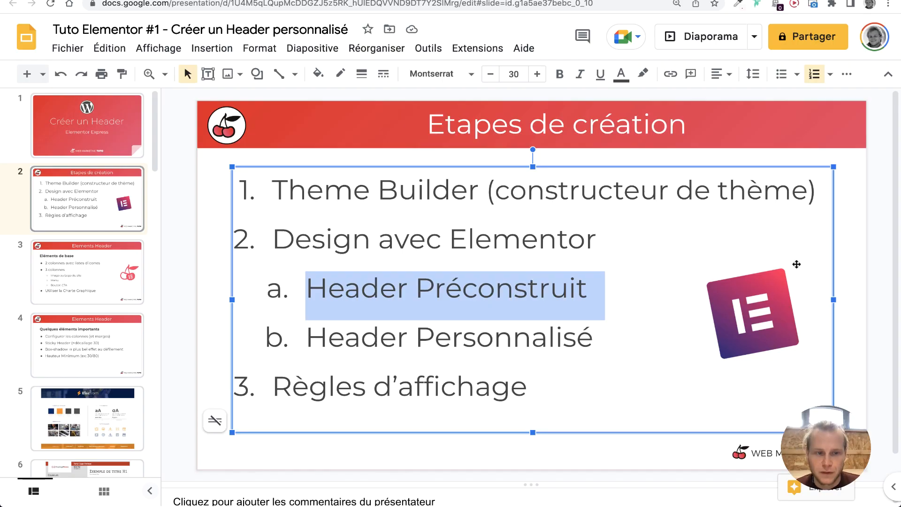
left_click(862, 265)
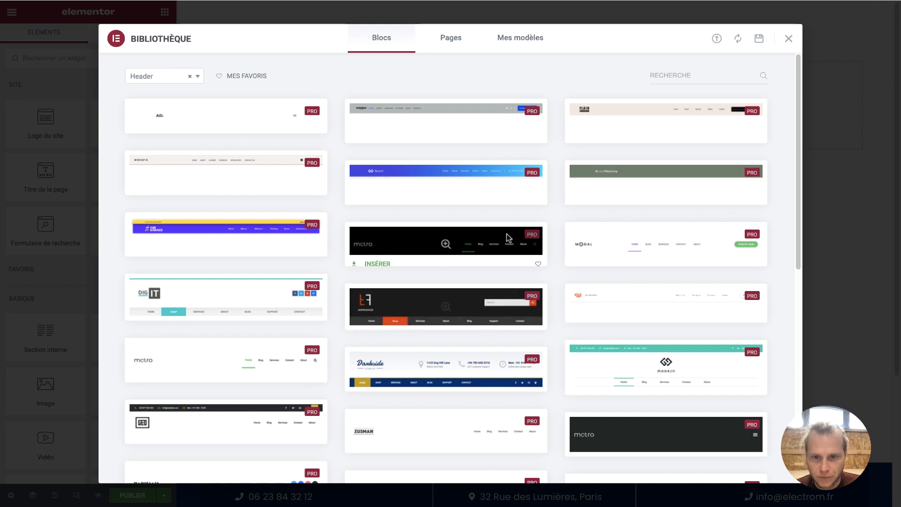
Insert the prebuilt Darkside header block from the library's Header blocks
scroll(618, 264, "down", 2)
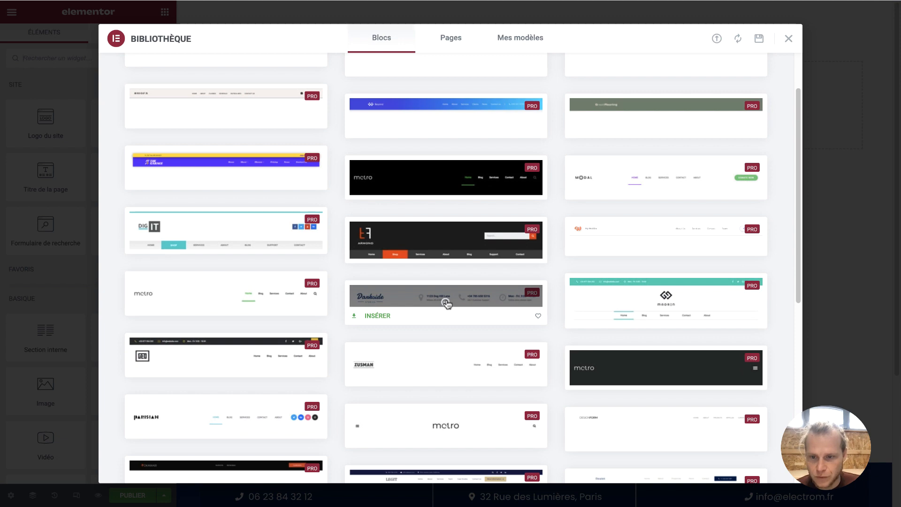
left_click(446, 301)
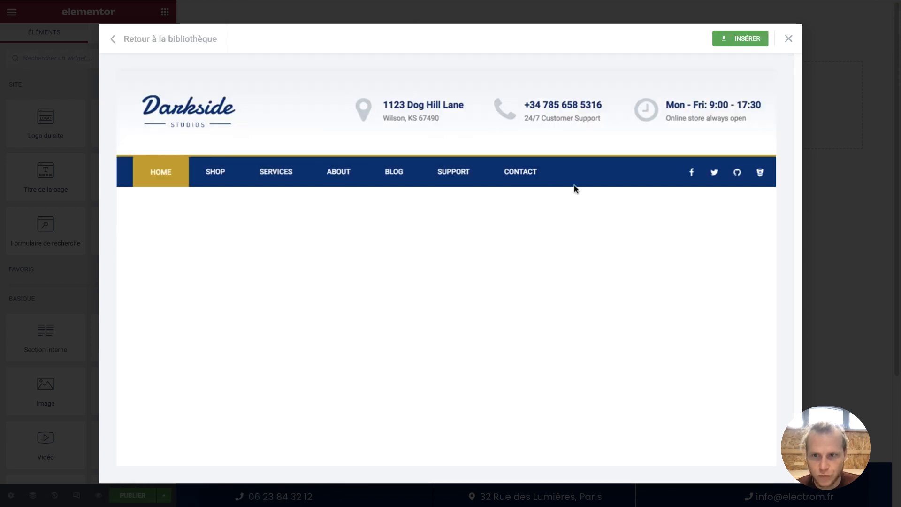
left_click(741, 44)
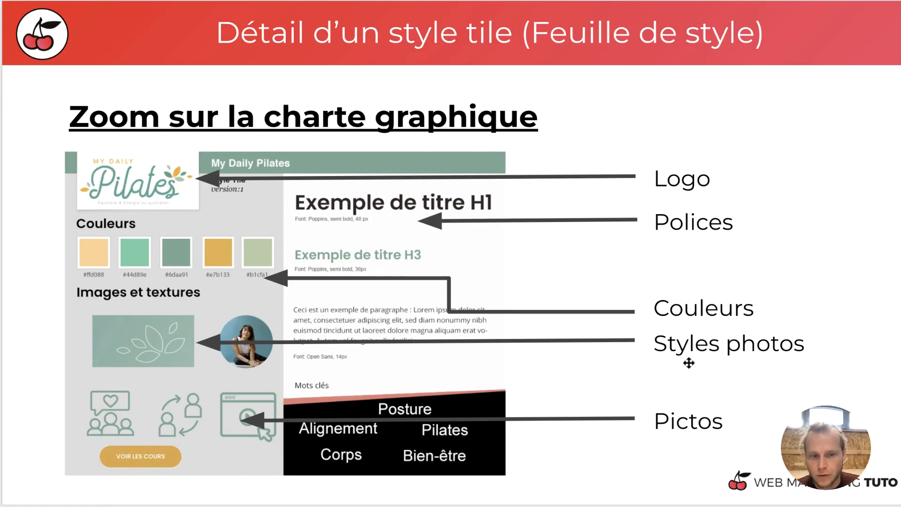
Advance to the next slide showing the Electrom style tile
key("Down")
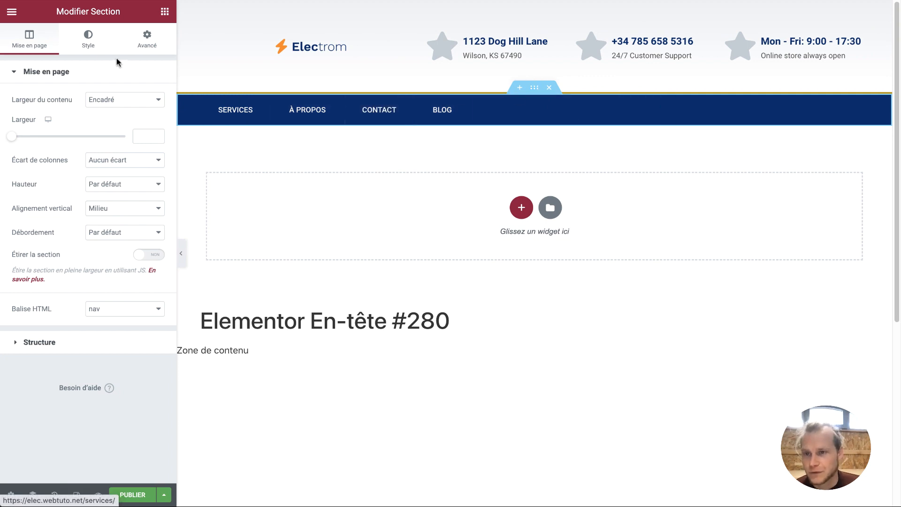
Give the menu section the global Accentué orange background
left_click(97, 48)
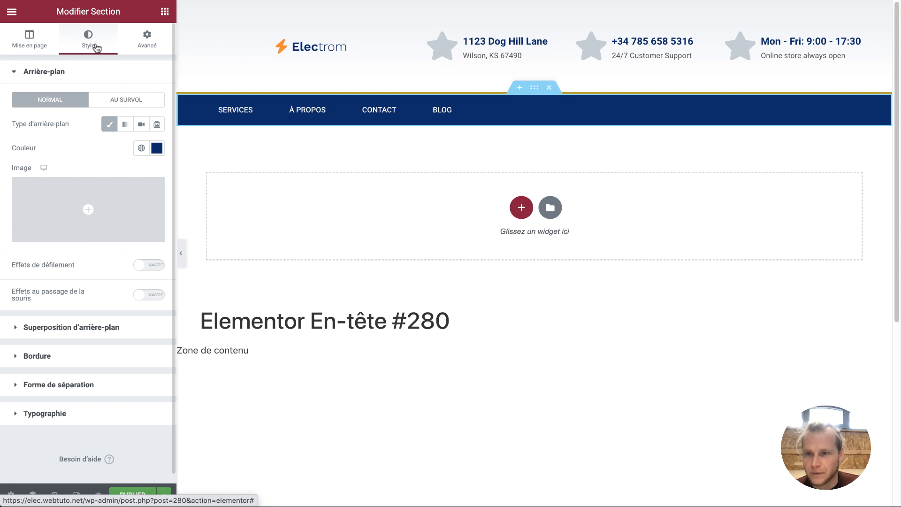
left_click(142, 148)
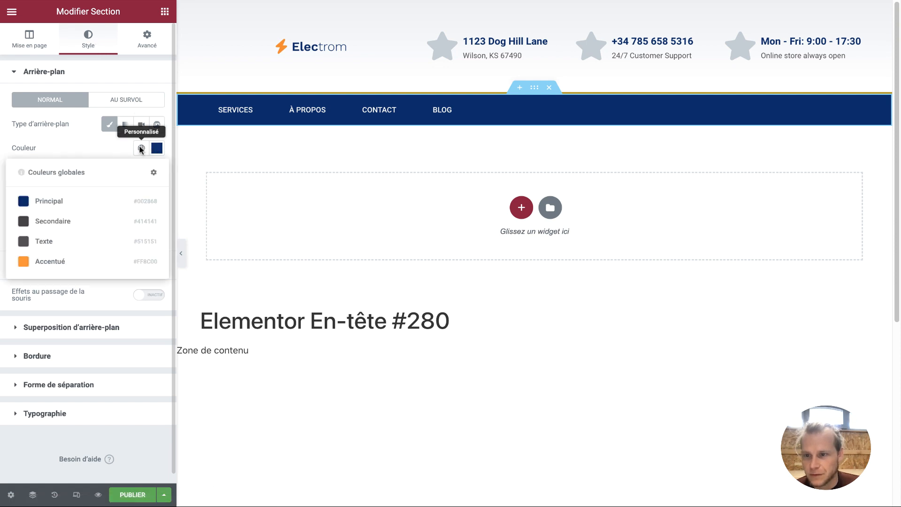
left_click(66, 268)
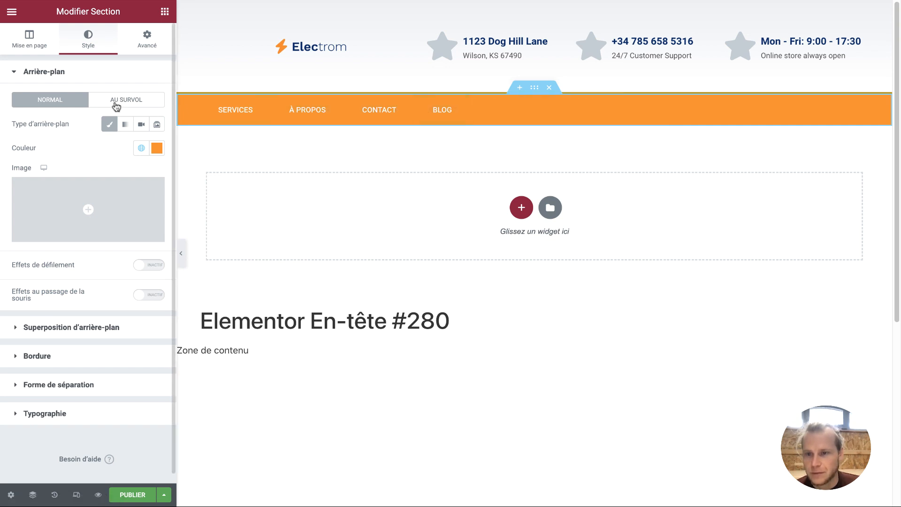
Set the navigation menu's hover pointer colour to global Principal navy
left_click(287, 108)
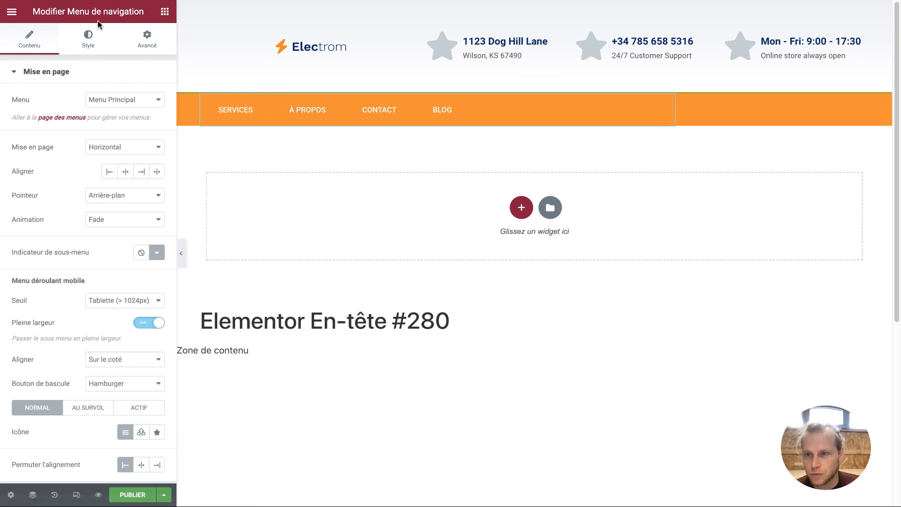
left_click(93, 37)
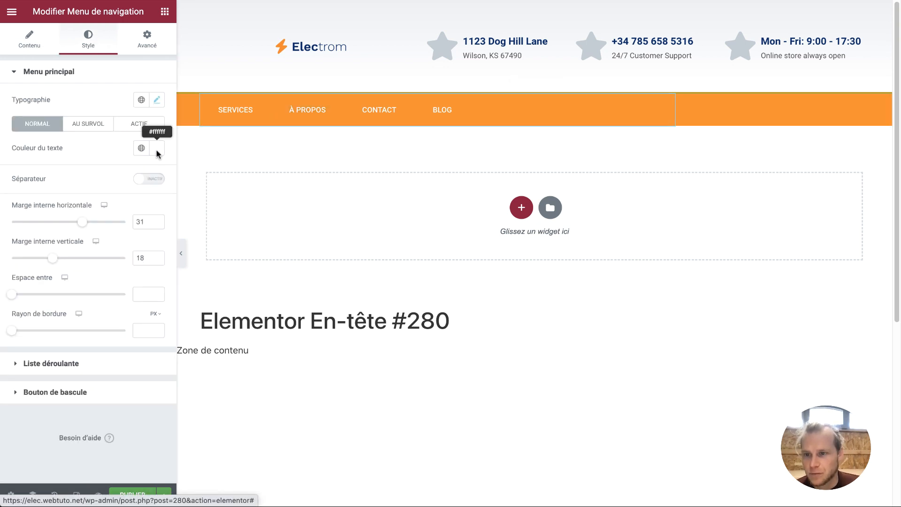
left_click(99, 134)
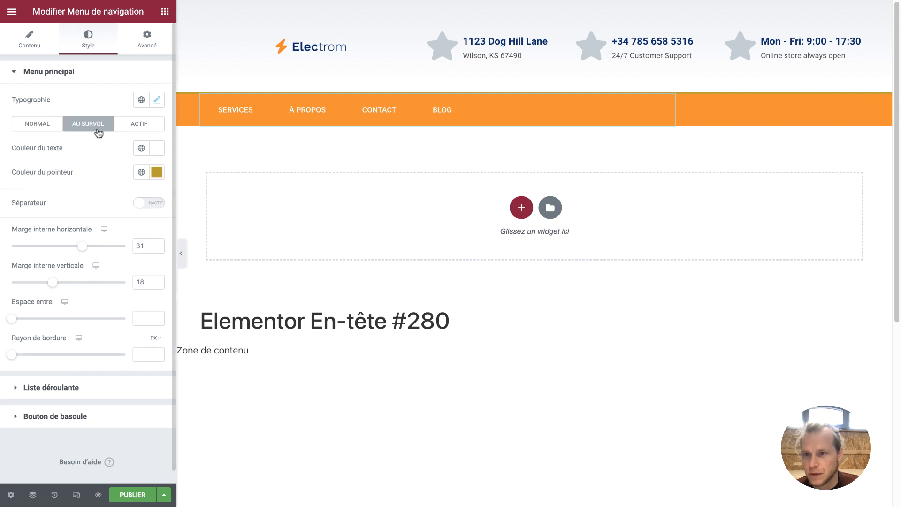
left_click(142, 172)
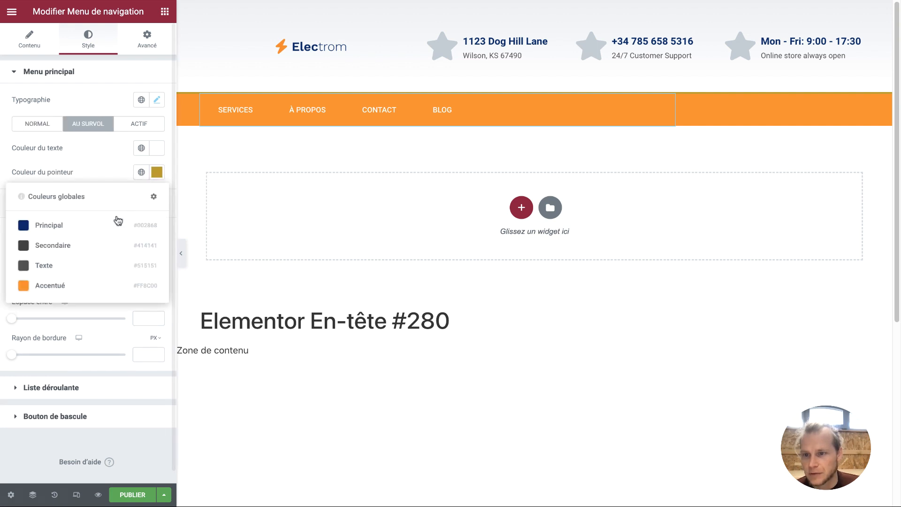
left_click(100, 226)
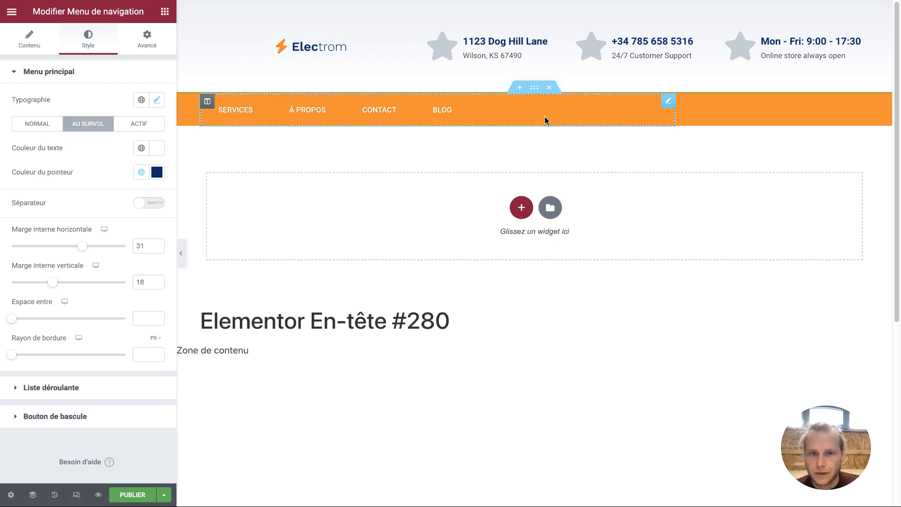
Set the menu section's top border colour to global Principal navy
left_click(534, 89)
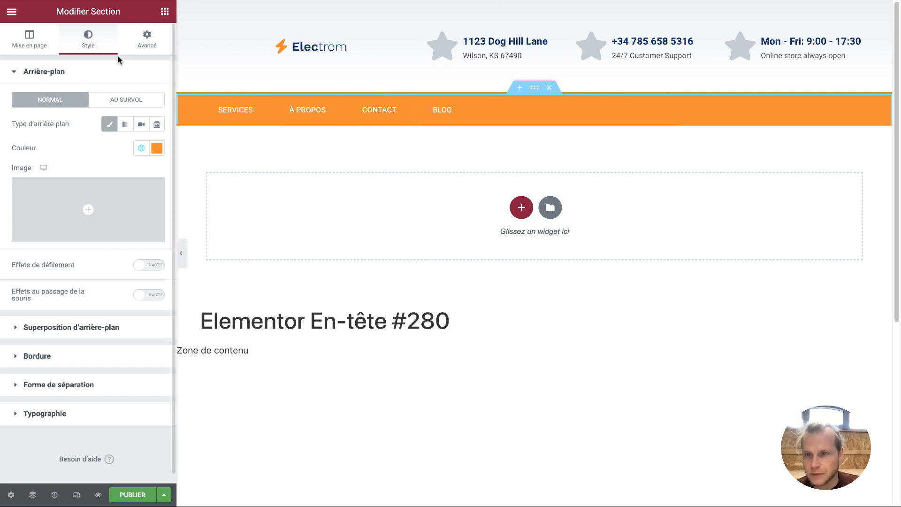
left_click(80, 355)
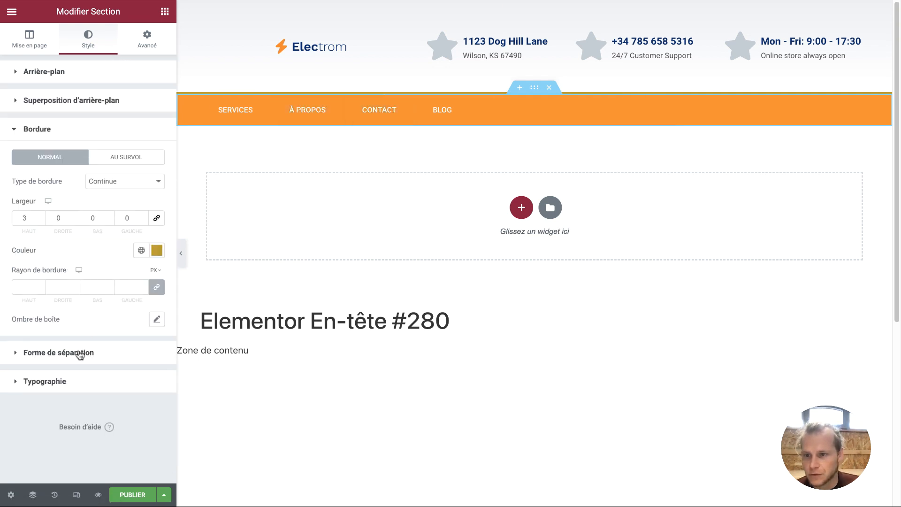
left_click(141, 250)
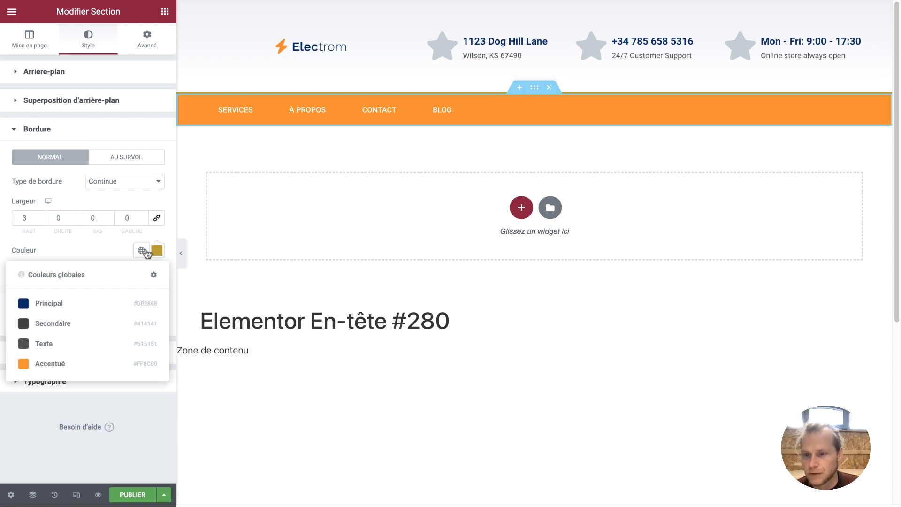
left_click(104, 312)
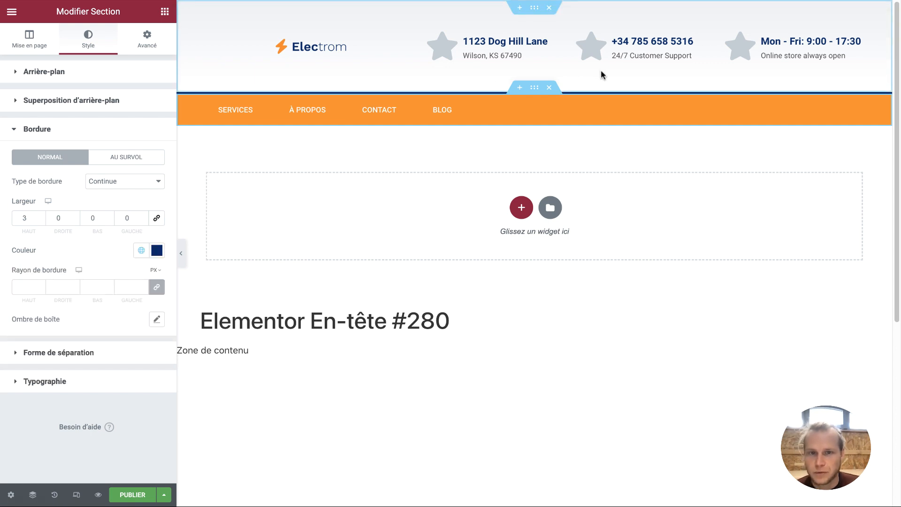
left_click(556, 39)
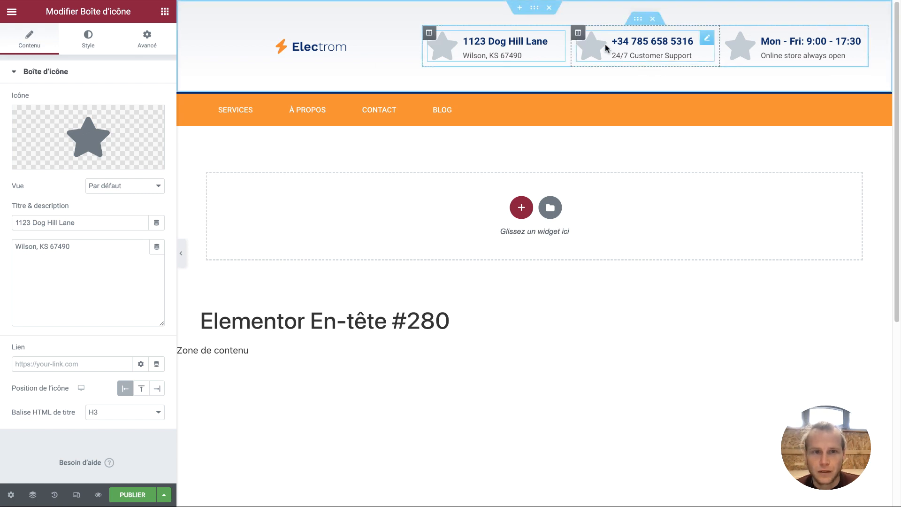
Delete the address column, the logo-and-contacts header section and the orange menu section
right_click(430, 34)
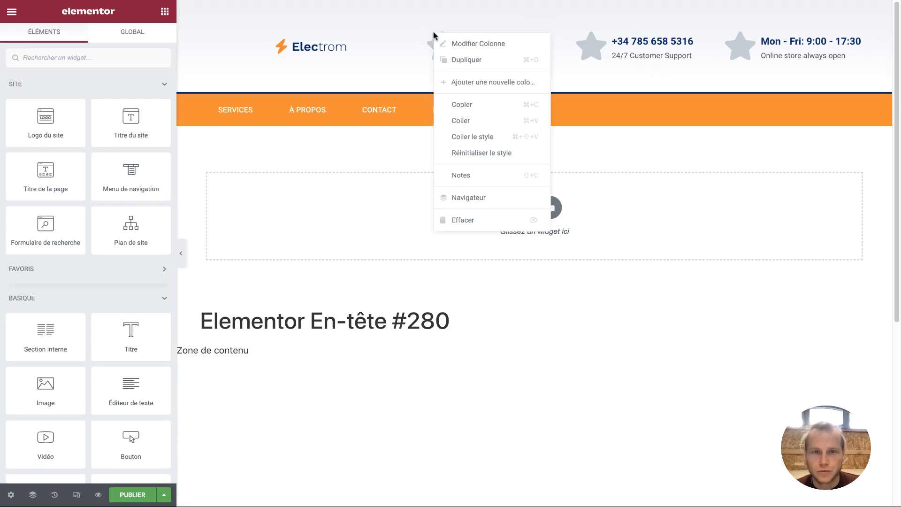
left_click(487, 217)
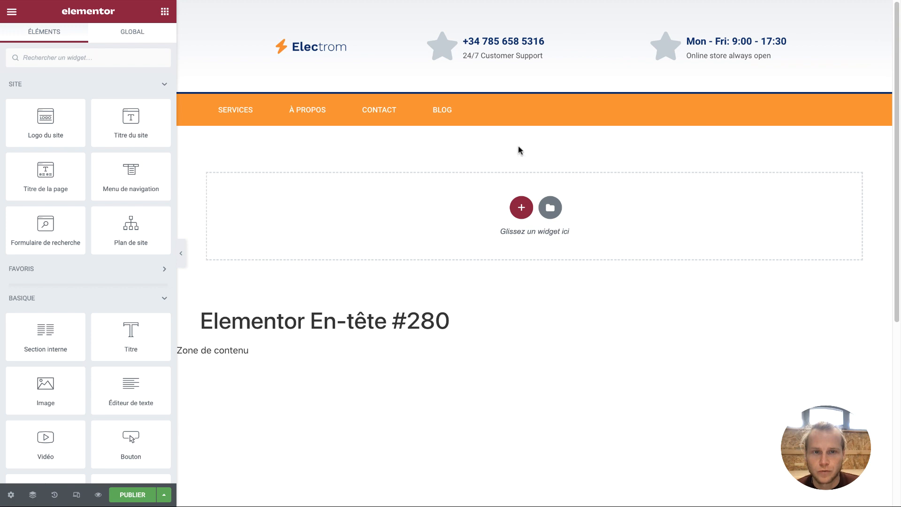
left_click(475, 38)
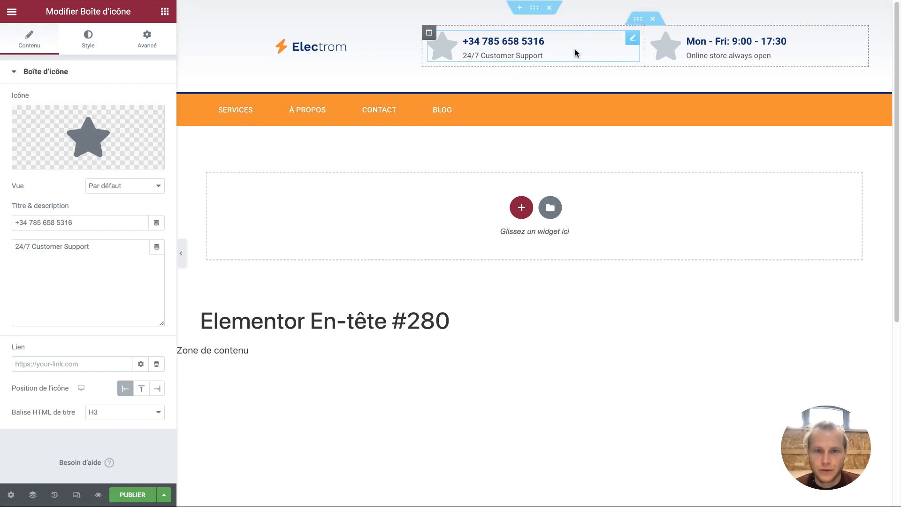
left_click(550, 8)
left_click(550, 9)
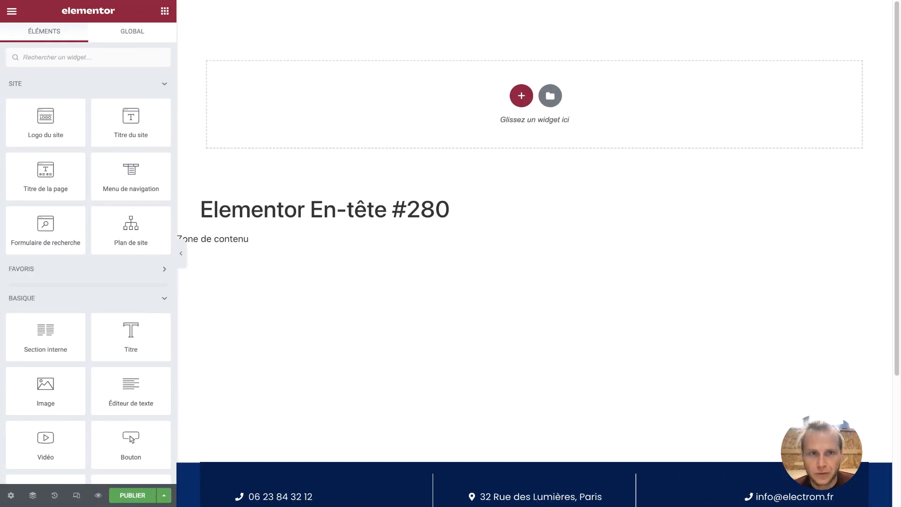
Add a two-column section at the top with a Classique background in the global Accentué orange
left_click(522, 95)
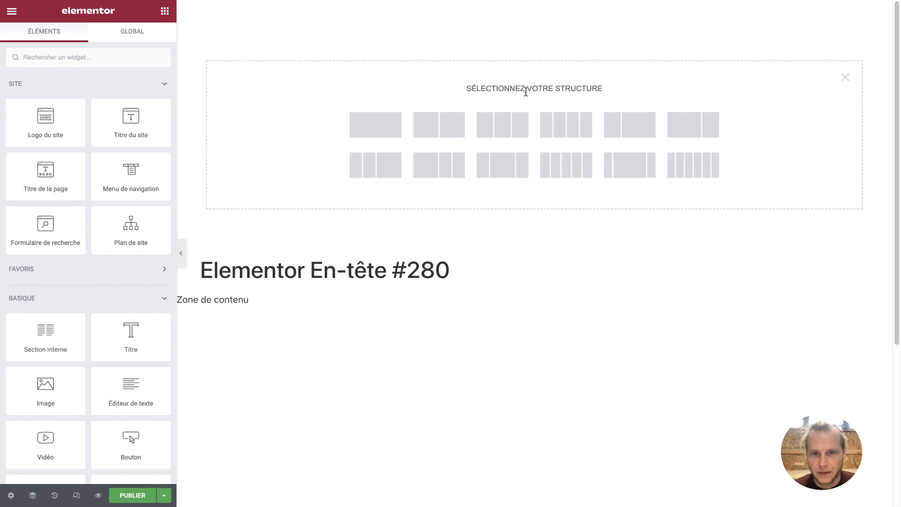
left_click(443, 125)
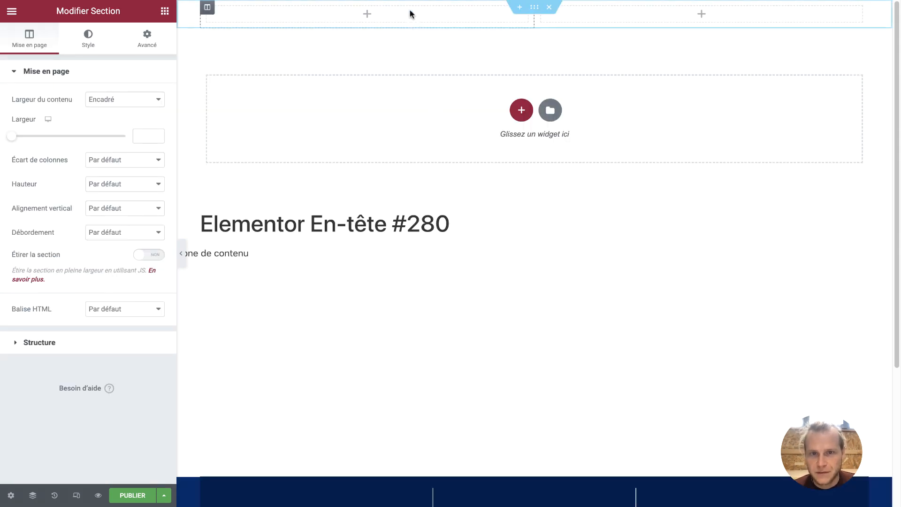
left_click(89, 37)
left_click(109, 124)
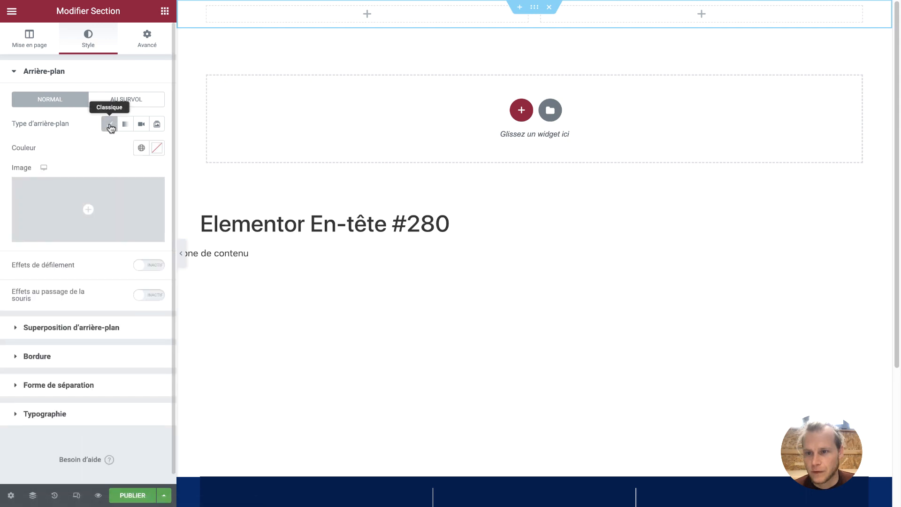
left_click(142, 149)
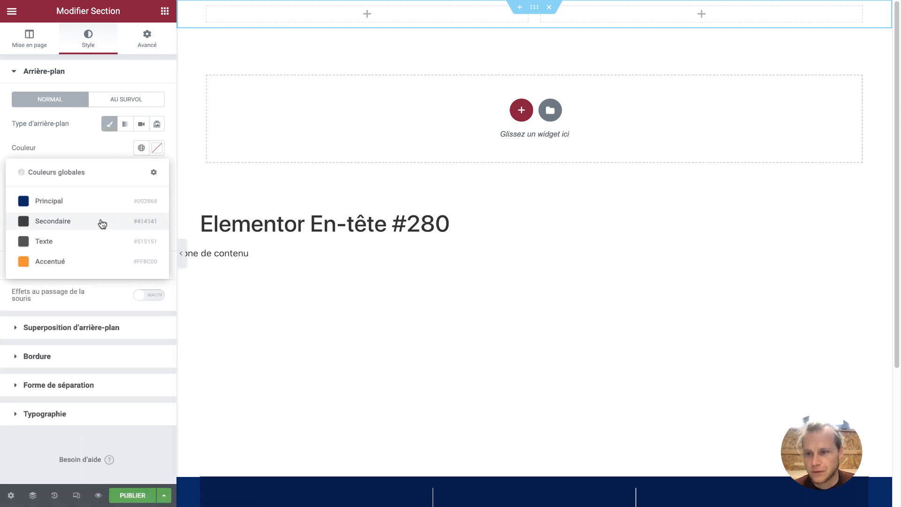
left_click(73, 259)
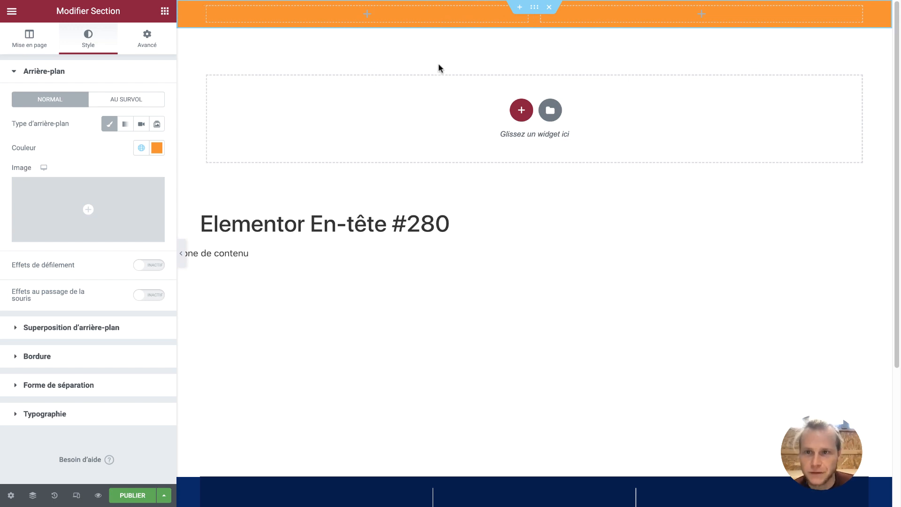
left_click(163, 16)
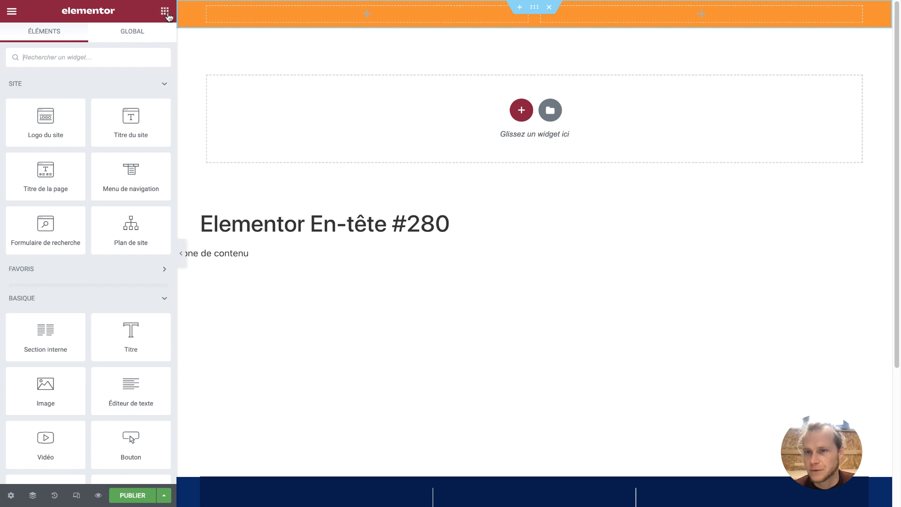
Drop an Icon List widget into the orange bar's left column and keep only one list item
scroll(83, 251, "down", 10)
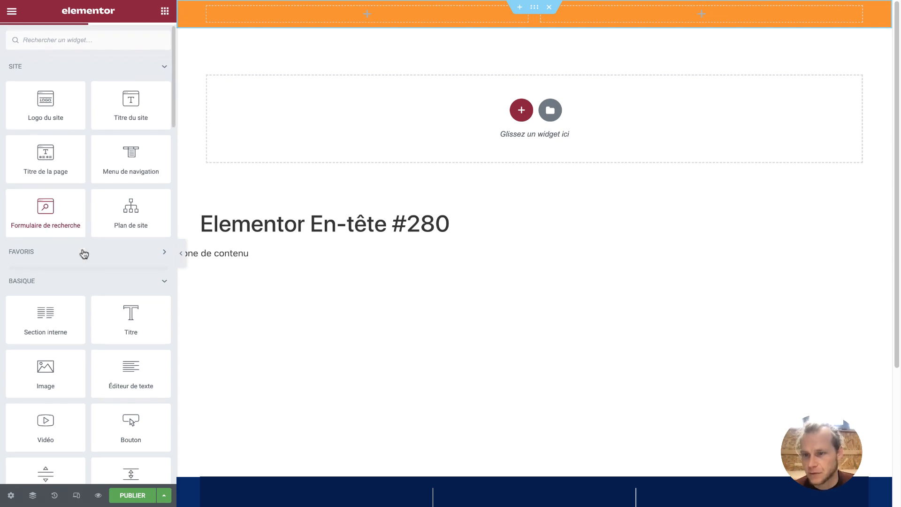
scroll(83, 250, "down", 15)
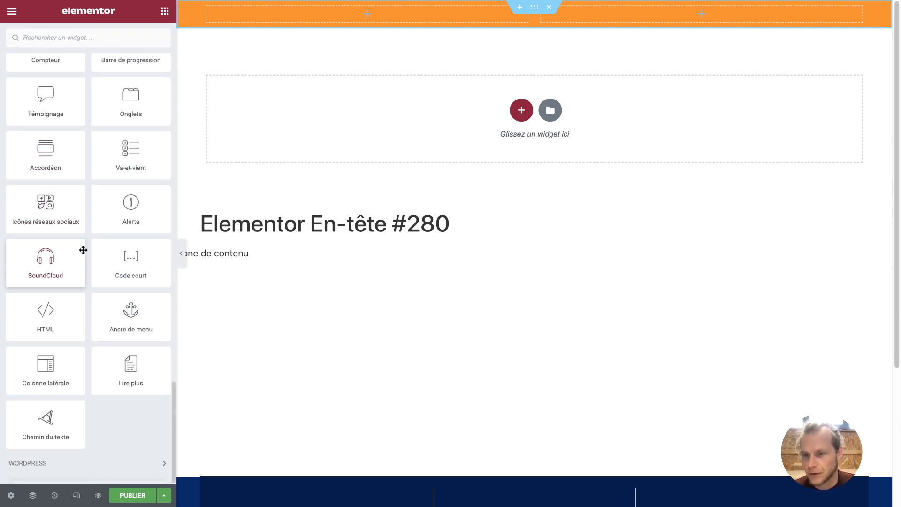
scroll(83, 251, "up", 7)
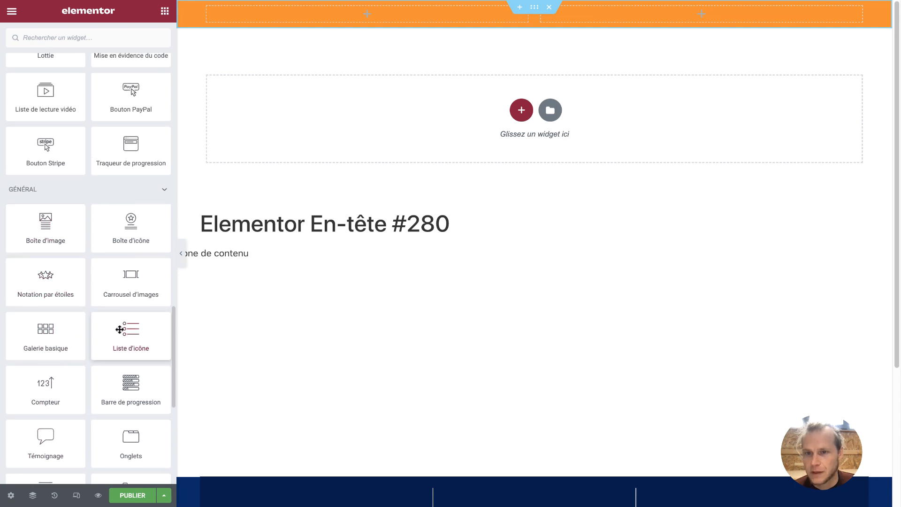
left_click_drag(128, 328, 296, 17)
left_click(156, 172)
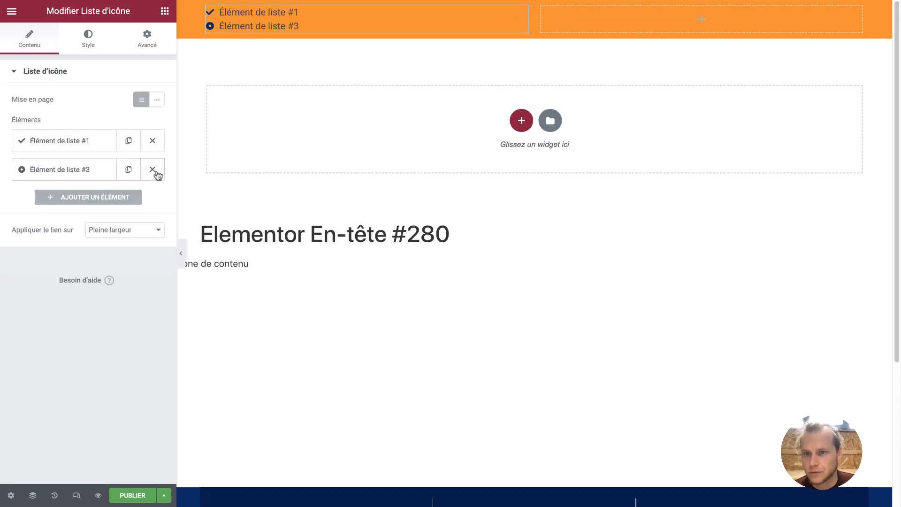
left_click(104, 141)
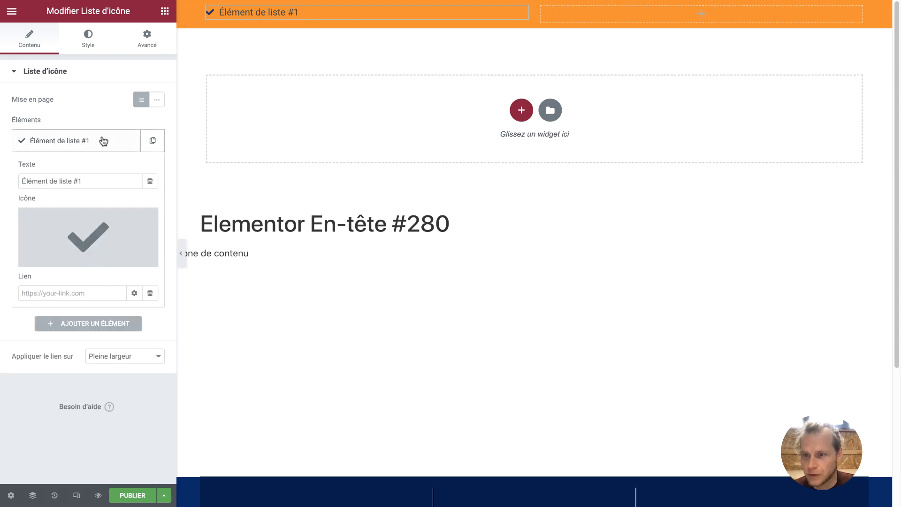
Replace the item's check mark with the Phone icon found by searching 'pho'
left_click(101, 224)
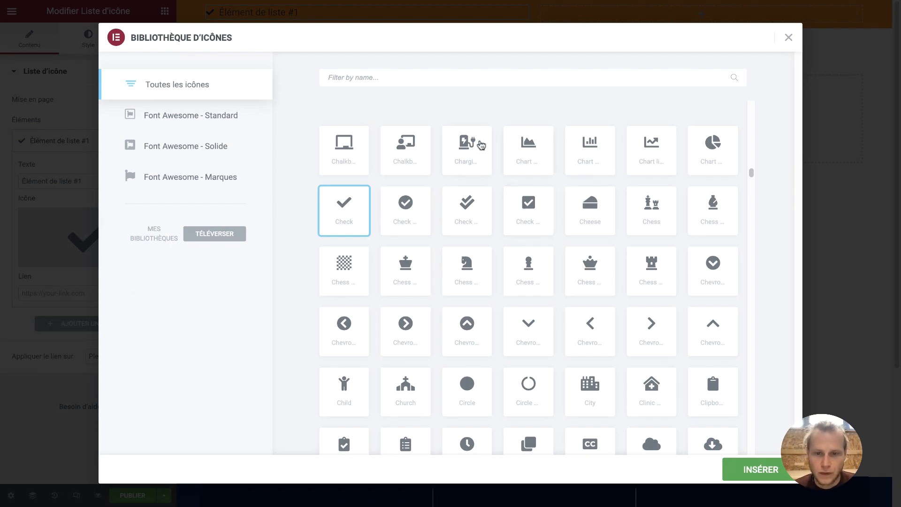
scroll(626, 236, "down", 20)
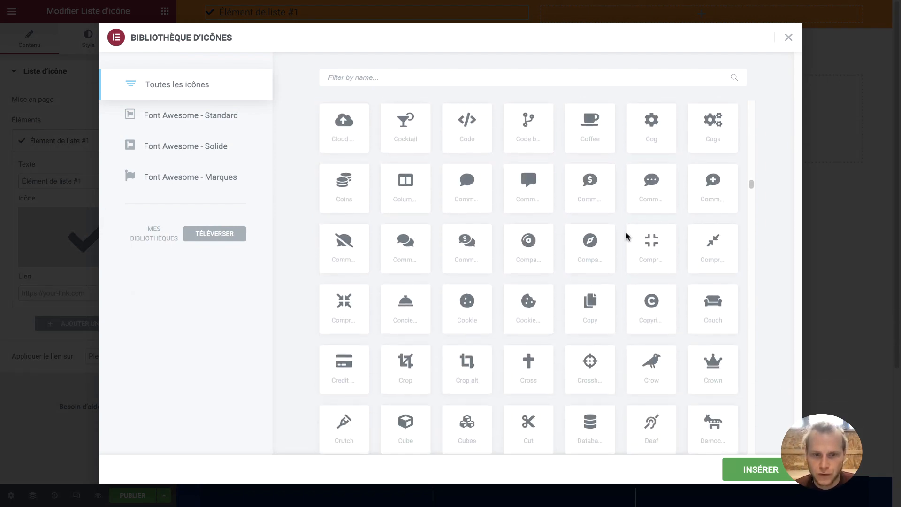
scroll(626, 237, "down", 15)
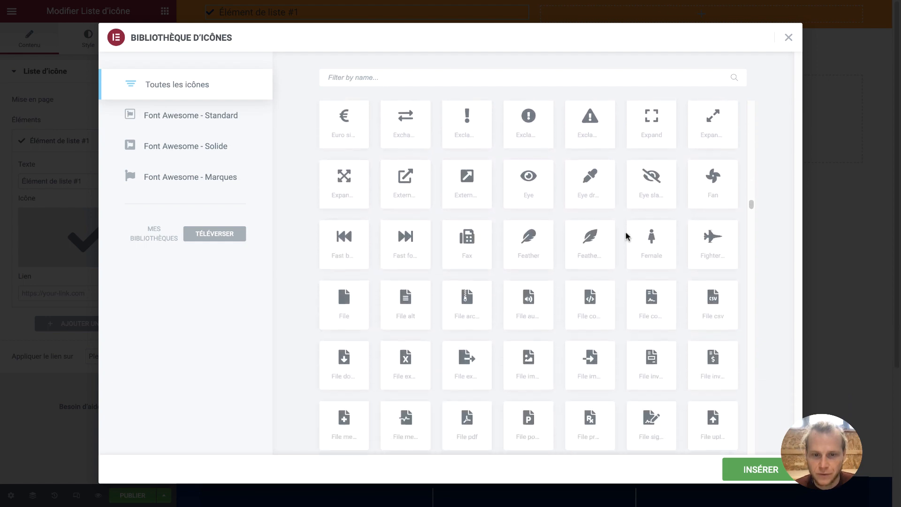
scroll(627, 236, "down", 15)
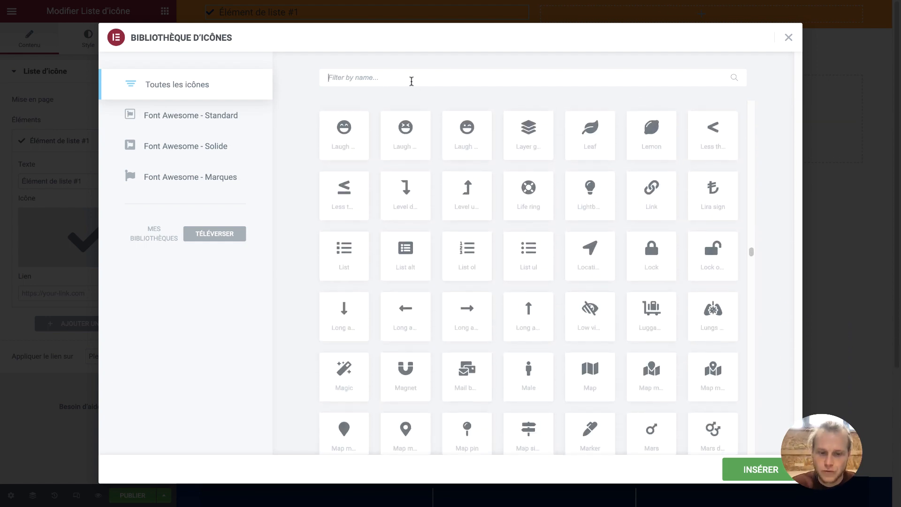
left_click(411, 81)
type("pho")
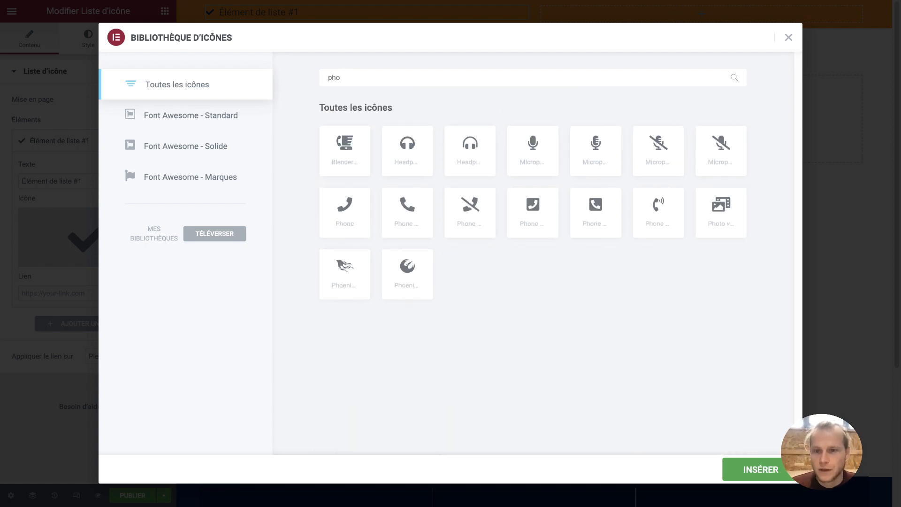
left_click(358, 211)
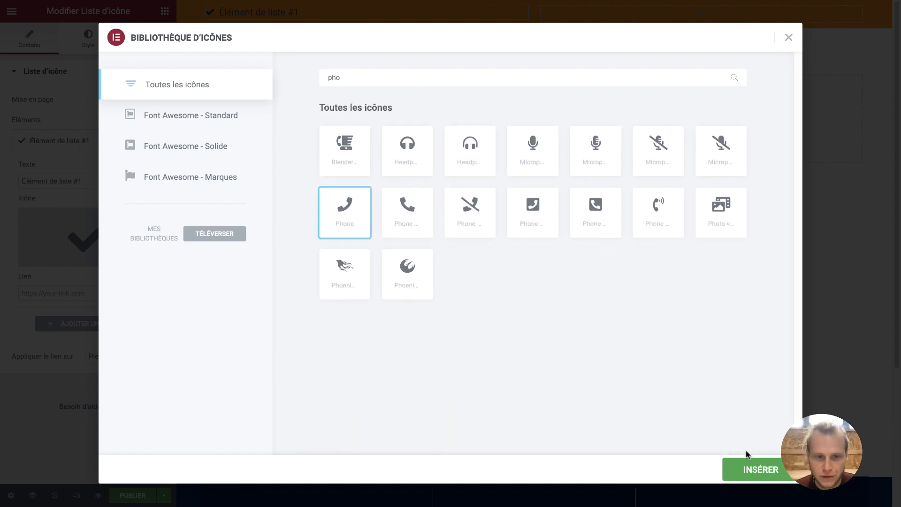
left_click(751, 472)
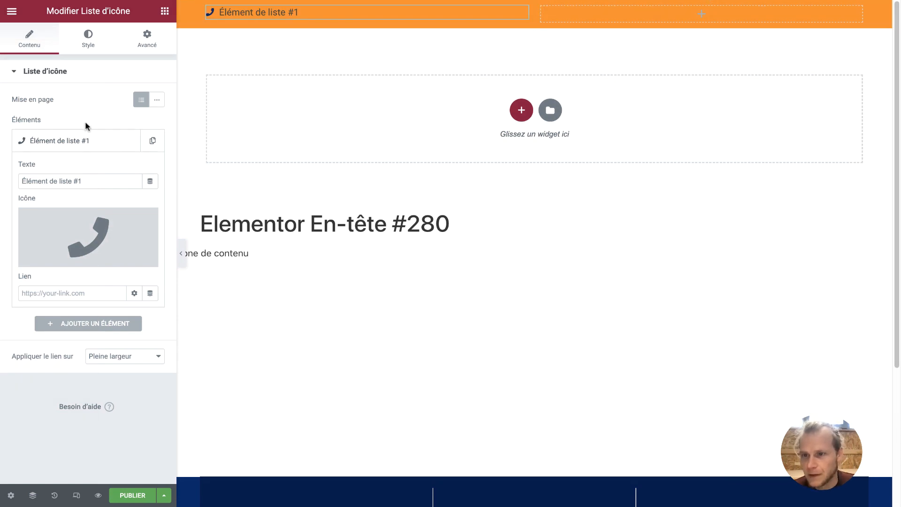
left_click_drag(84, 186, 8, 182)
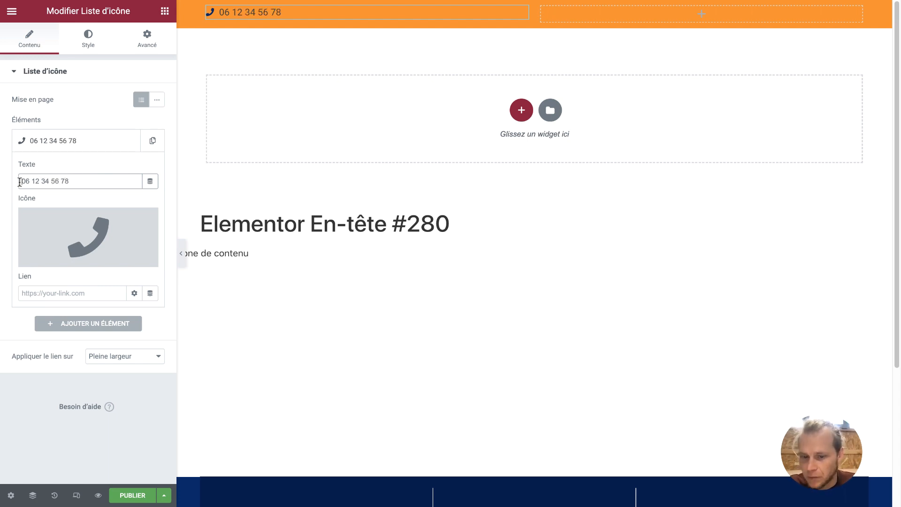
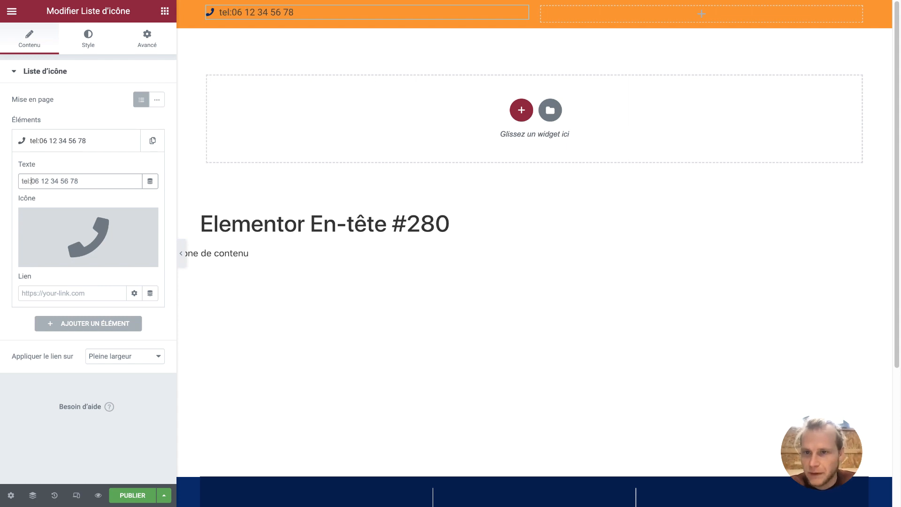
Enter the phone number as the item text and link it with tel: plus the same number
key("BackSpace")
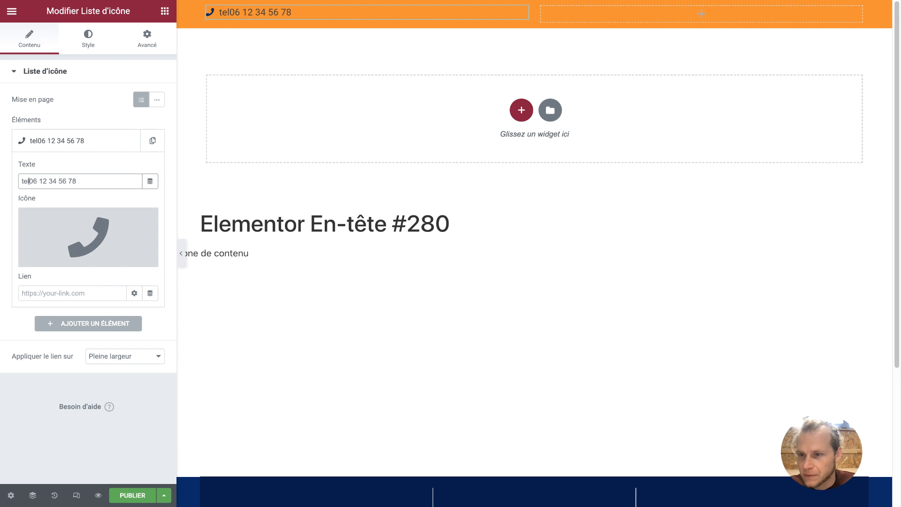
key("BackSpace")
key("BackSpace")
key("BackSpace")
left_click(79, 294)
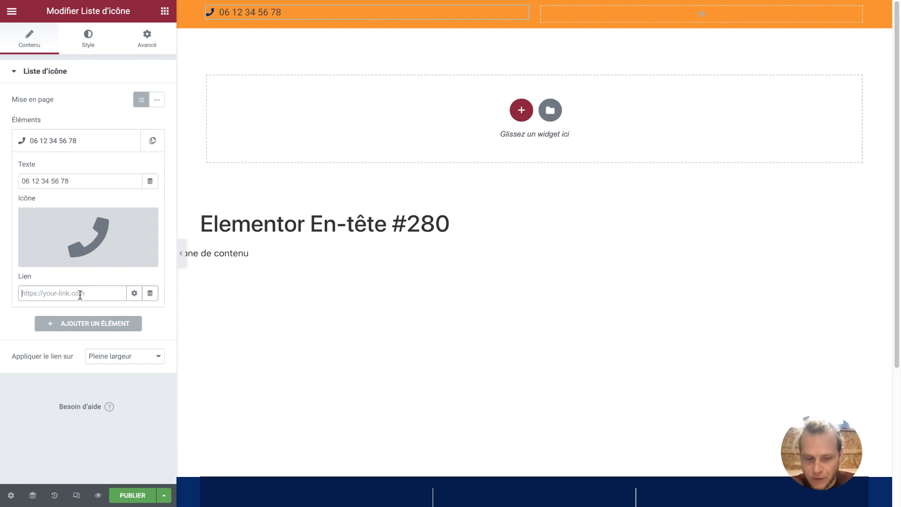
type("tel:")
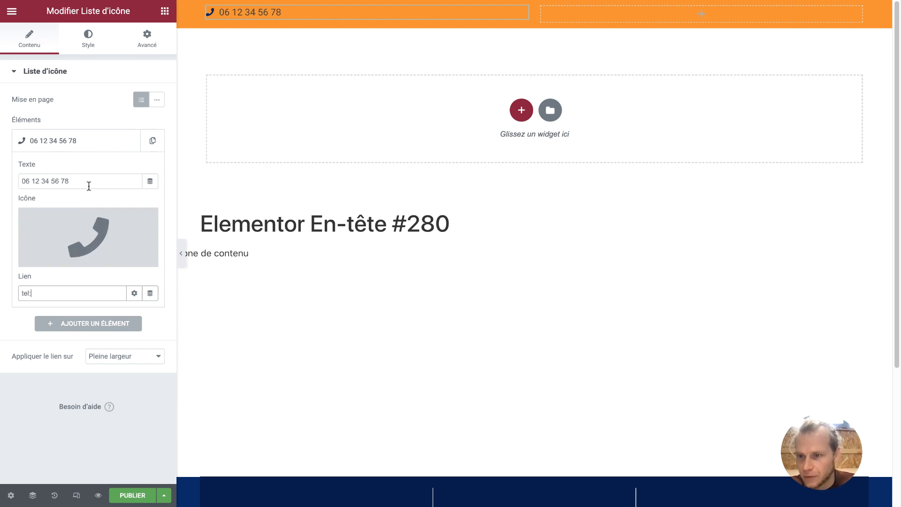
left_click_drag(89, 184, 12, 186)
key("ctrl+c")
left_click(51, 294)
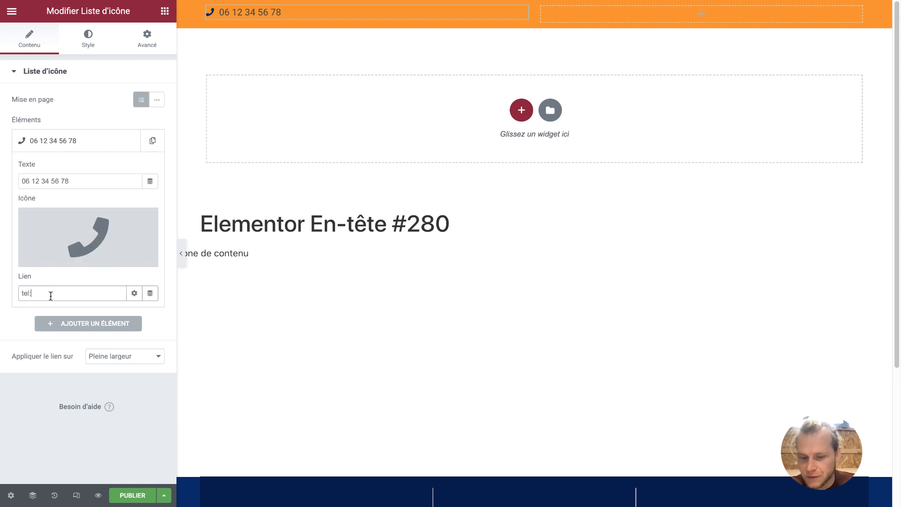
key("ctrl+v")
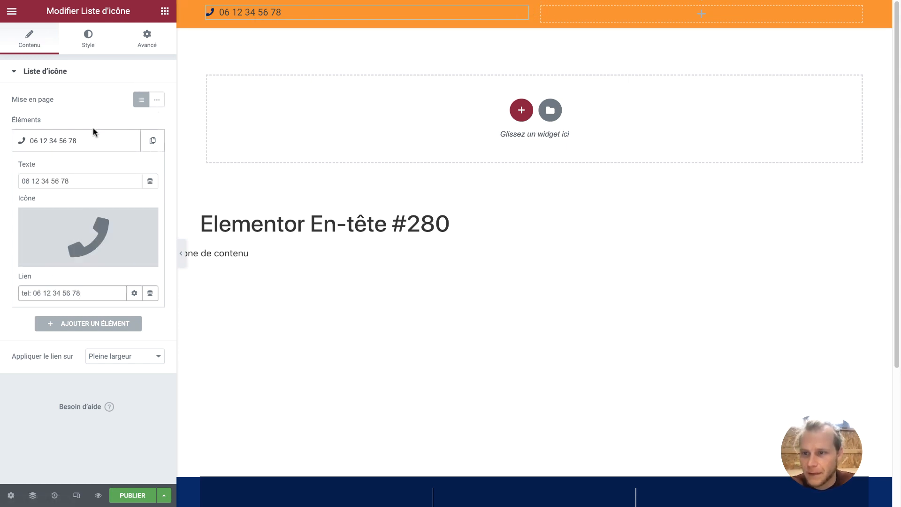
left_click(86, 46)
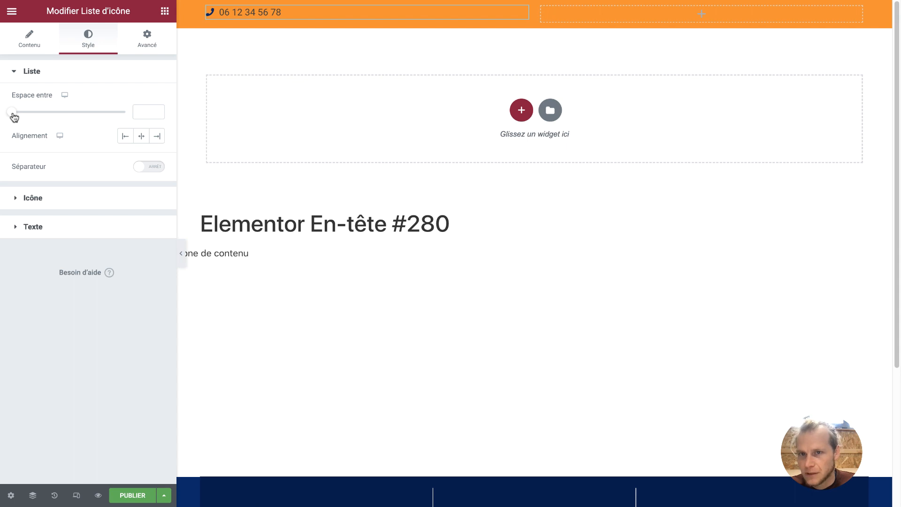
Add a little spacing between list items and enlarge the phone icon
mouse_move(12, 113)
left_mouse_down()
mouse_move(53, 117)
mouse_move(12, 119)
left_mouse_up()
left_click(60, 205)
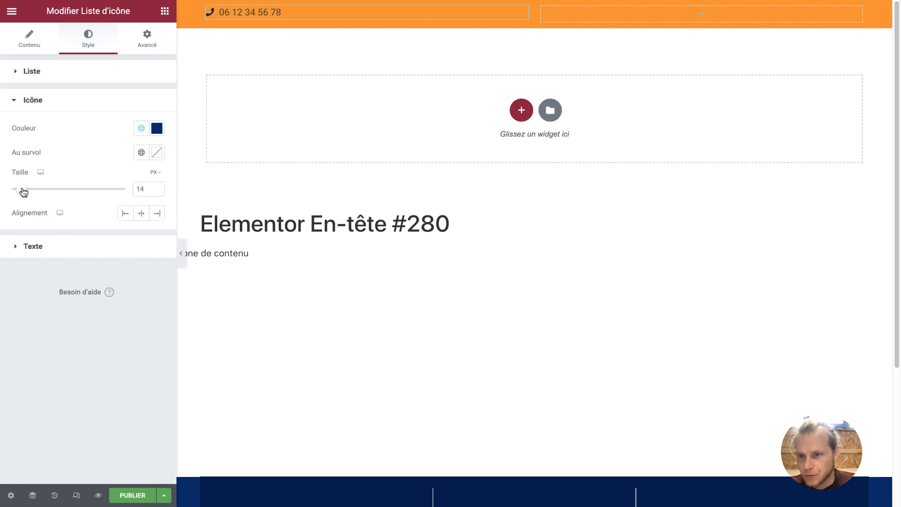
mouse_move(23, 191)
left_mouse_down()
mouse_move(34, 192)
mouse_move(26, 196)
left_mouse_up()
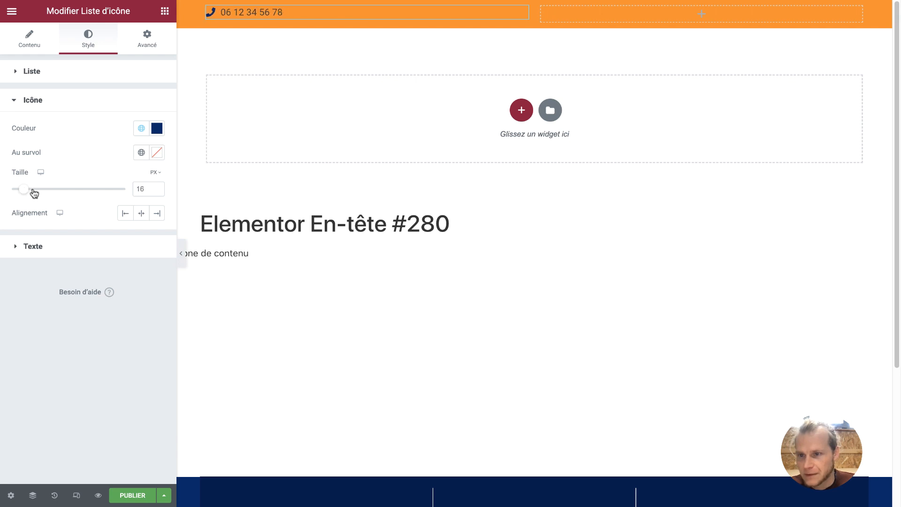
Set the item text typography to Work Sans at weight 500 (Moyen)
left_click(58, 248)
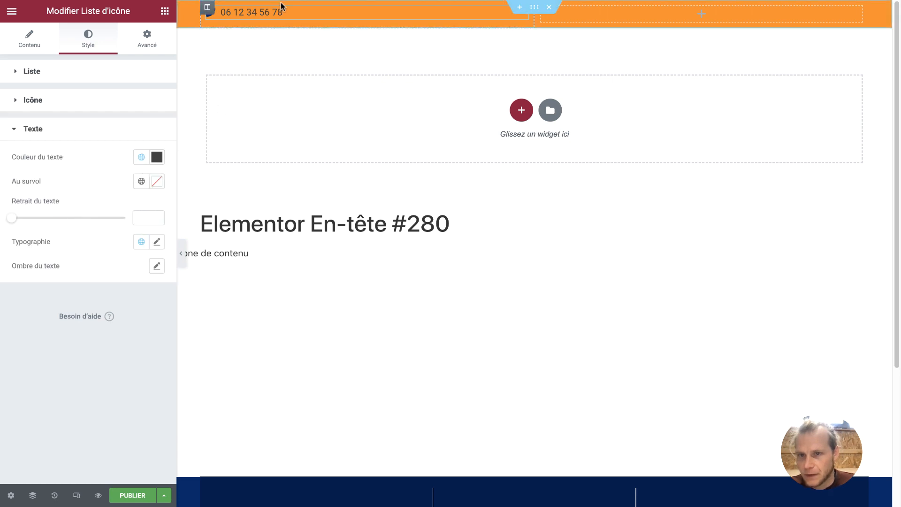
left_click(157, 242)
left_click(147, 296)
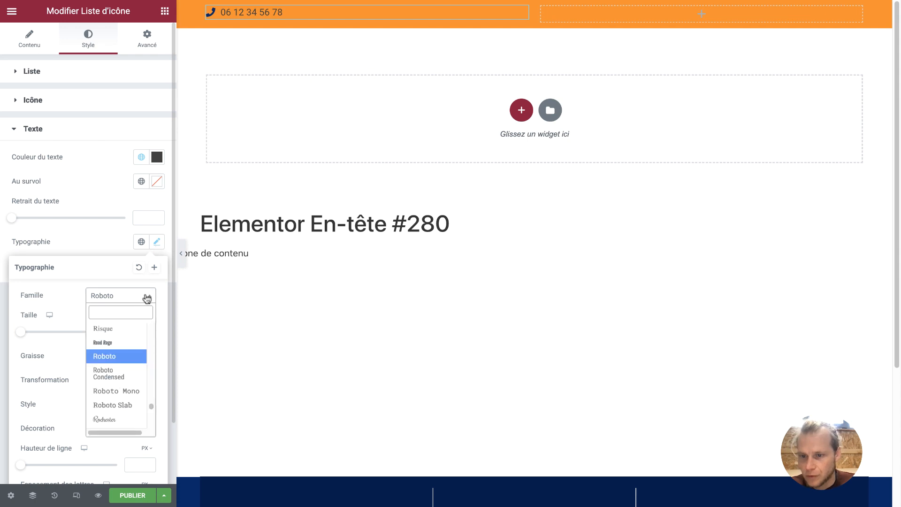
type("work sa,s")
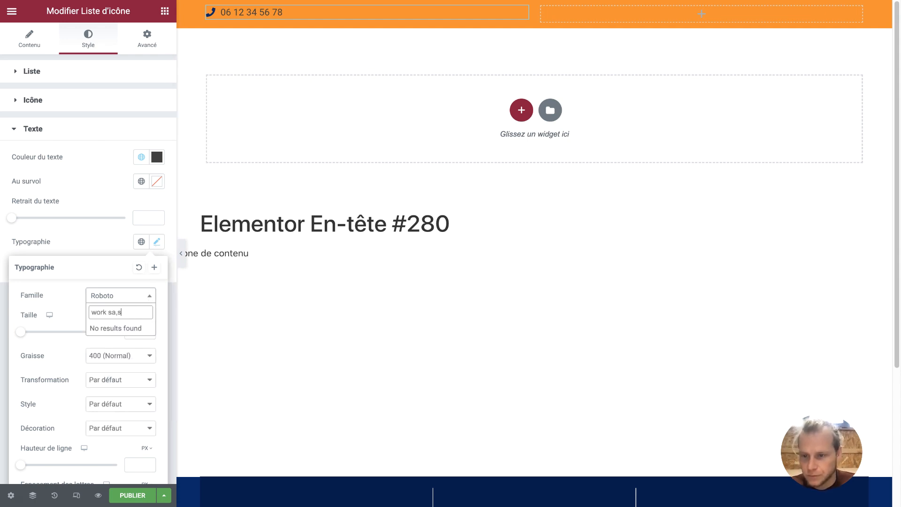
key("BackSpace")
key("BackSpace")
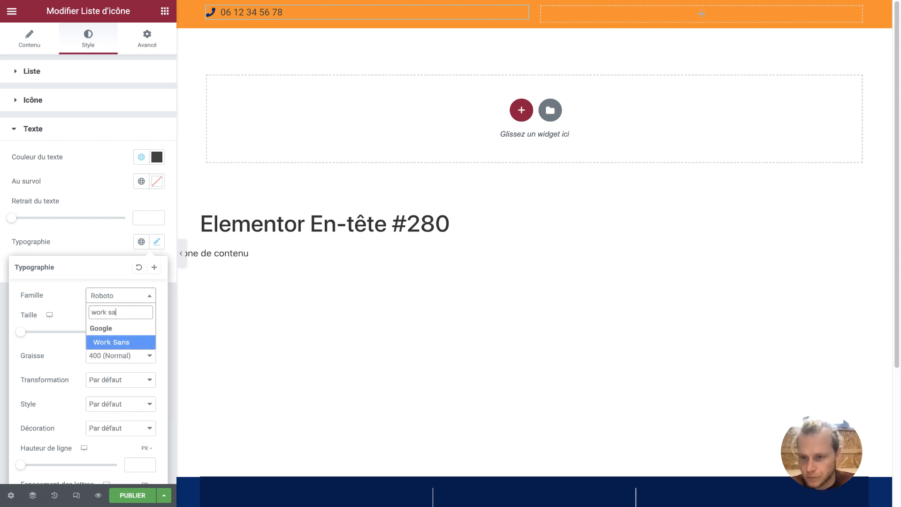
left_click(121, 342)
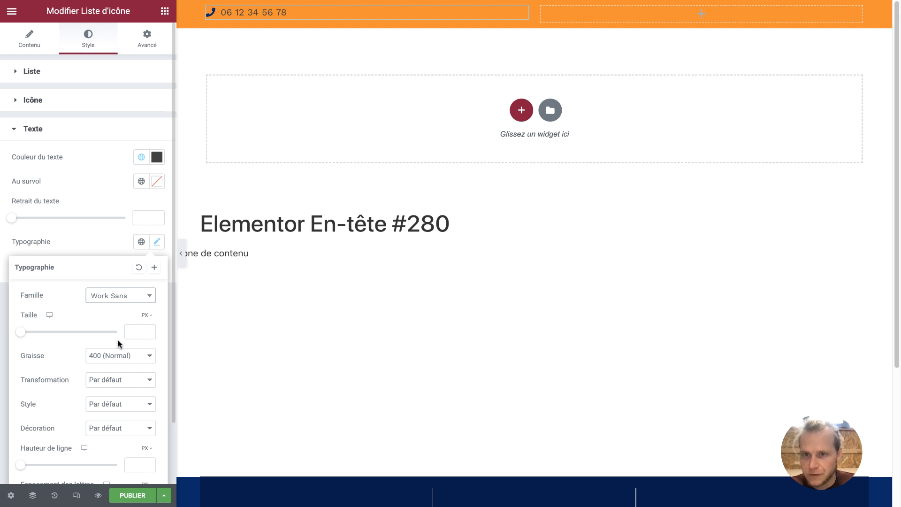
left_click(145, 360)
left_click(141, 365)
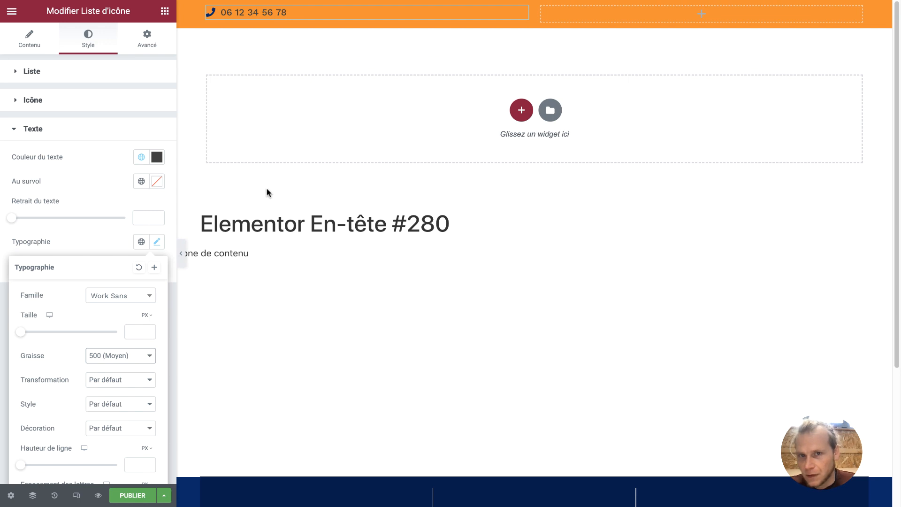
left_click(336, 23)
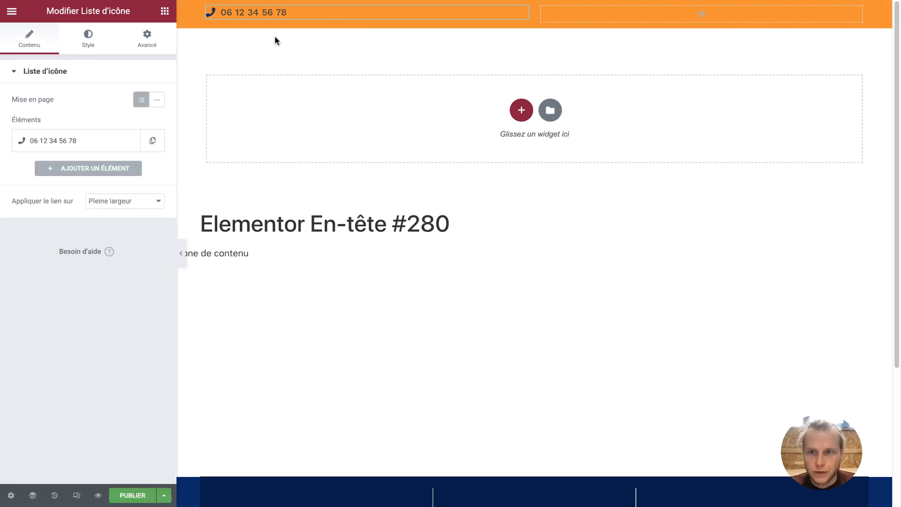
Duplicate the phone widget into the bar's right column and align it right
right_click(272, 16)
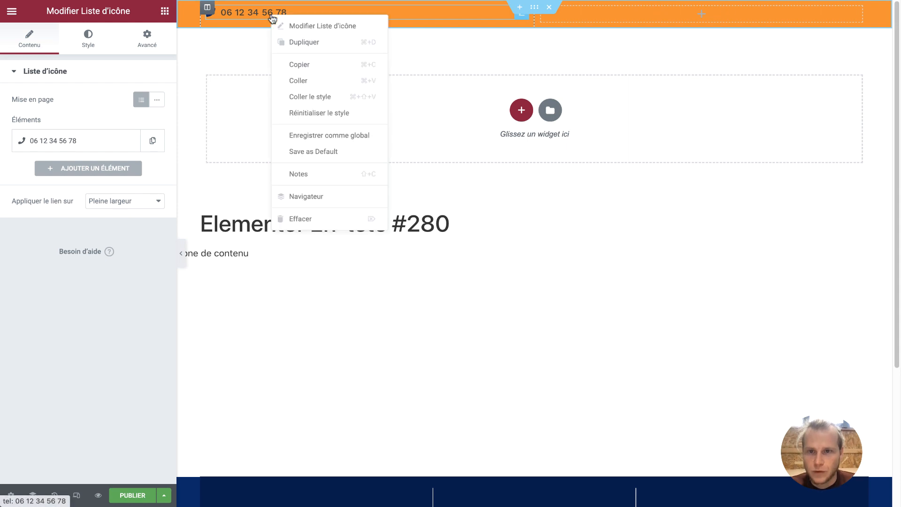
left_click(284, 41)
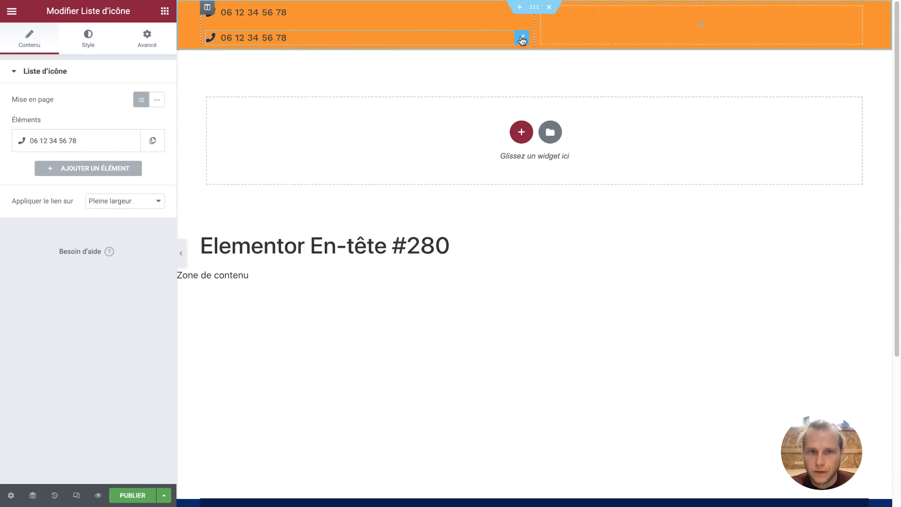
left_click_drag(522, 38, 594, 24)
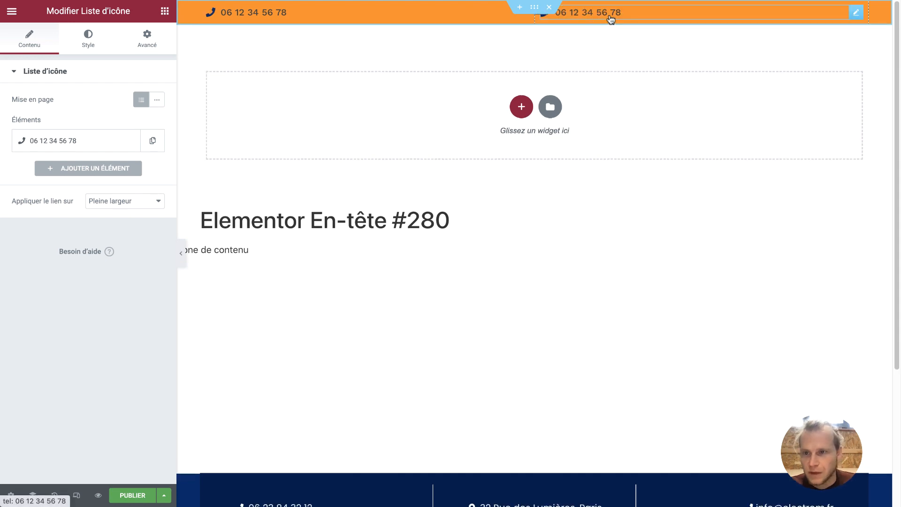
left_click(100, 42)
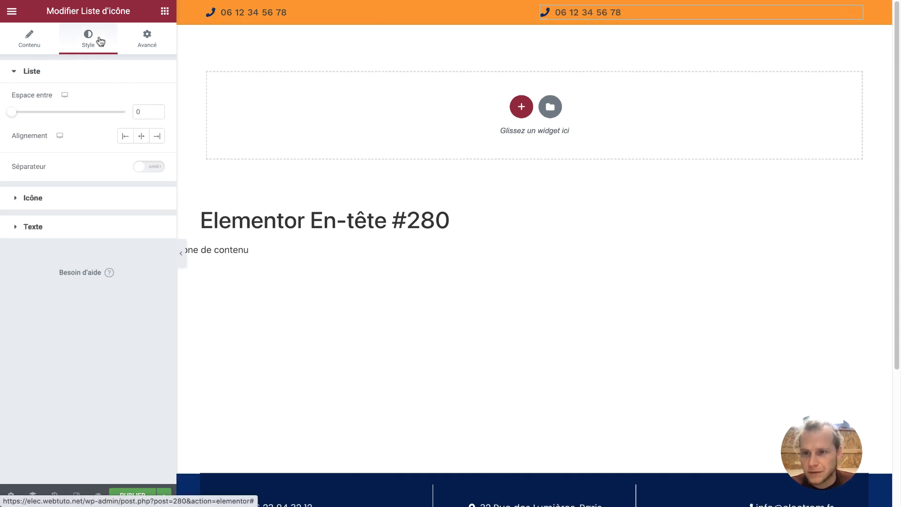
left_click(156, 136)
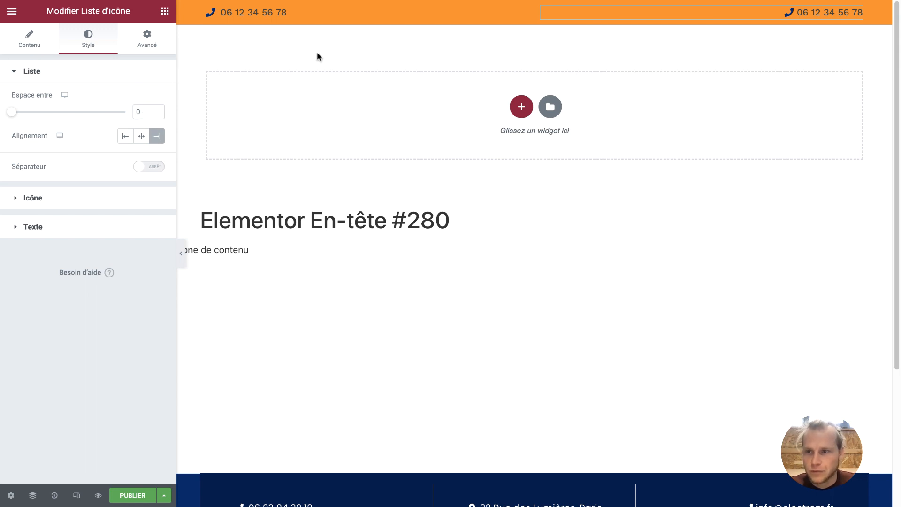
Swap the copy's icon for the solid Envelope and replace its text with the company e-mail address
left_click(51, 47)
left_click(61, 141)
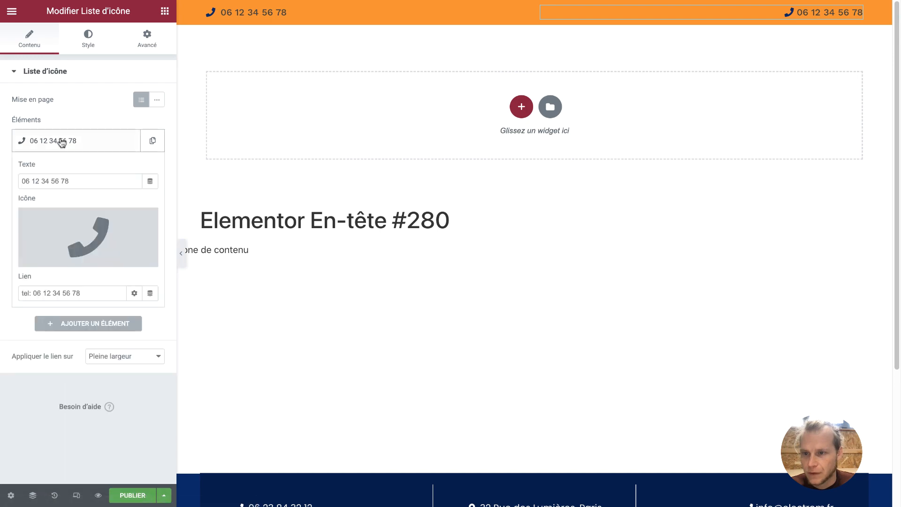
left_click(77, 218)
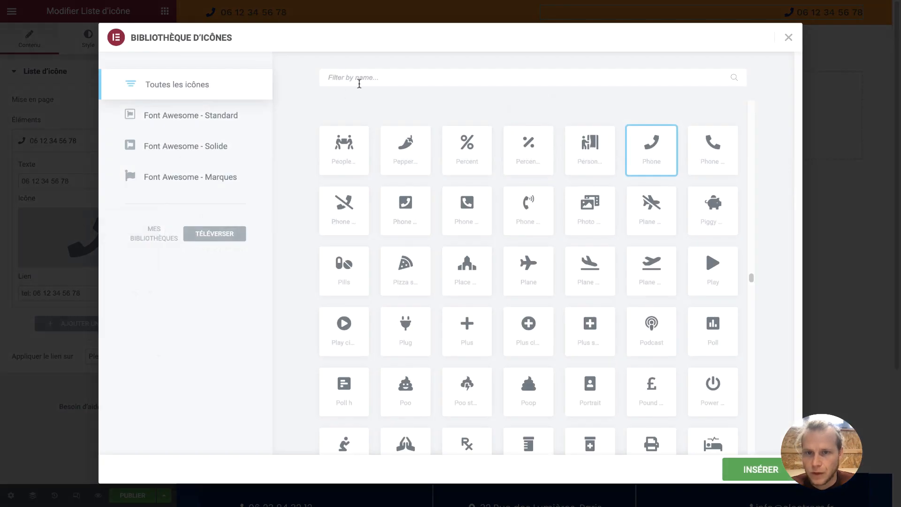
left_click(359, 80)
type("env")
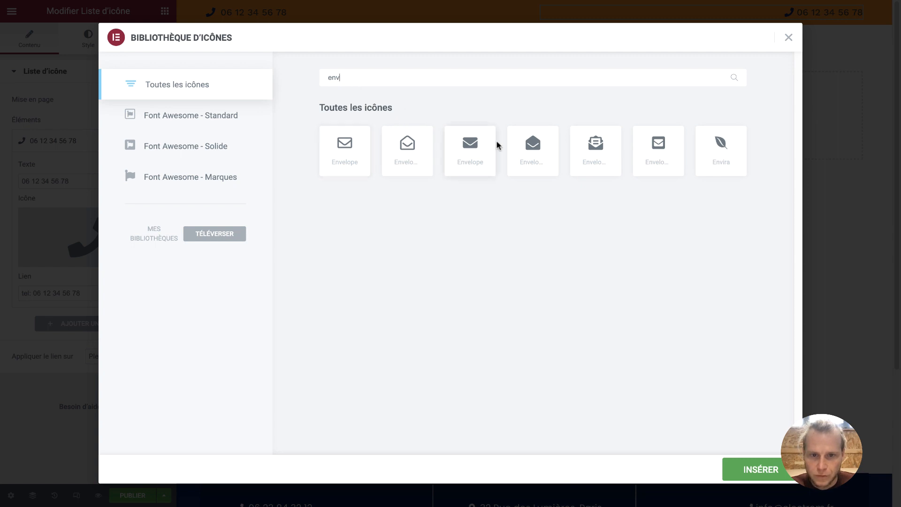
left_click(470, 146)
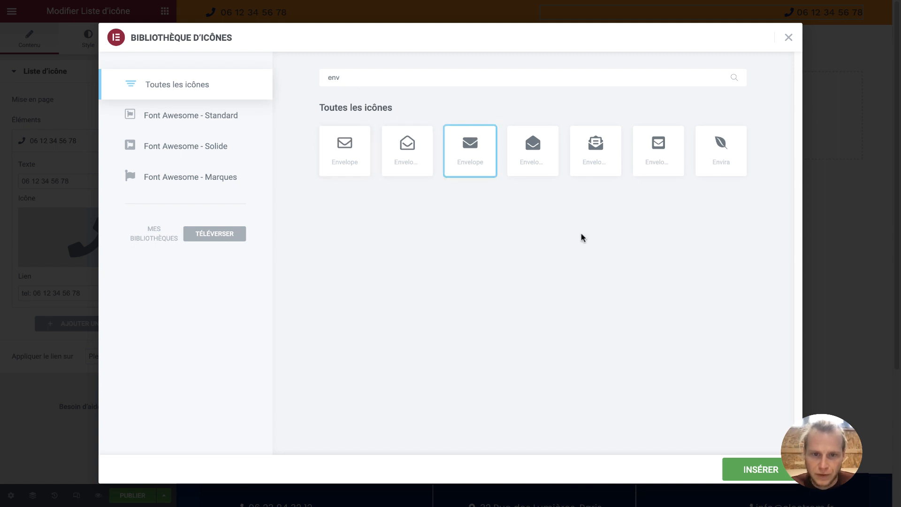
left_click(751, 469)
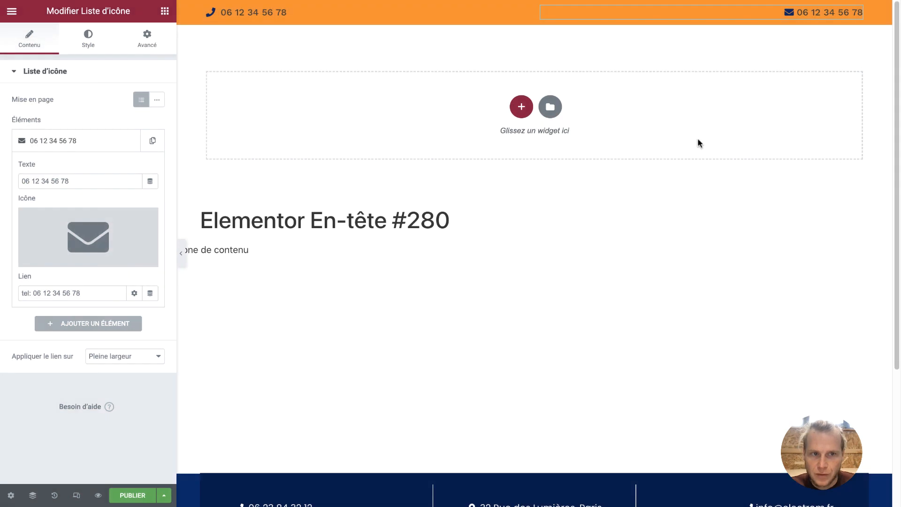
left_click_drag(87, 180, 13, 181)
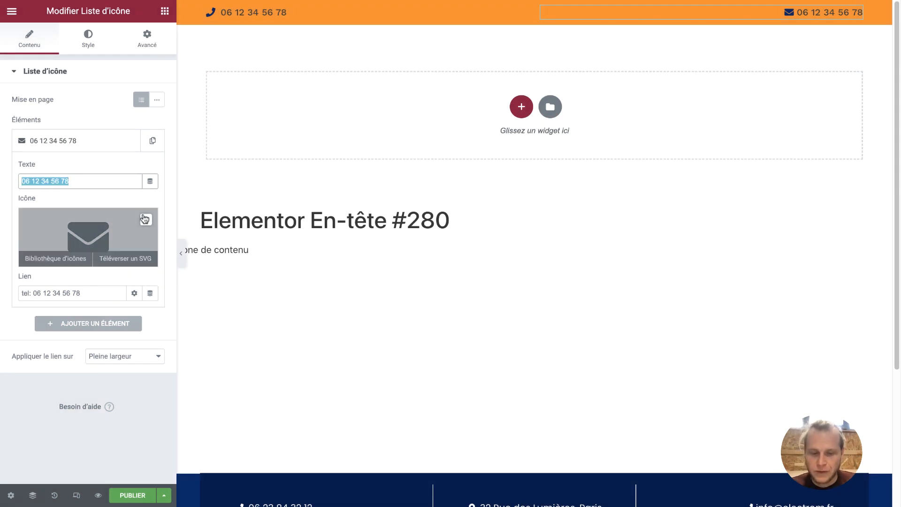
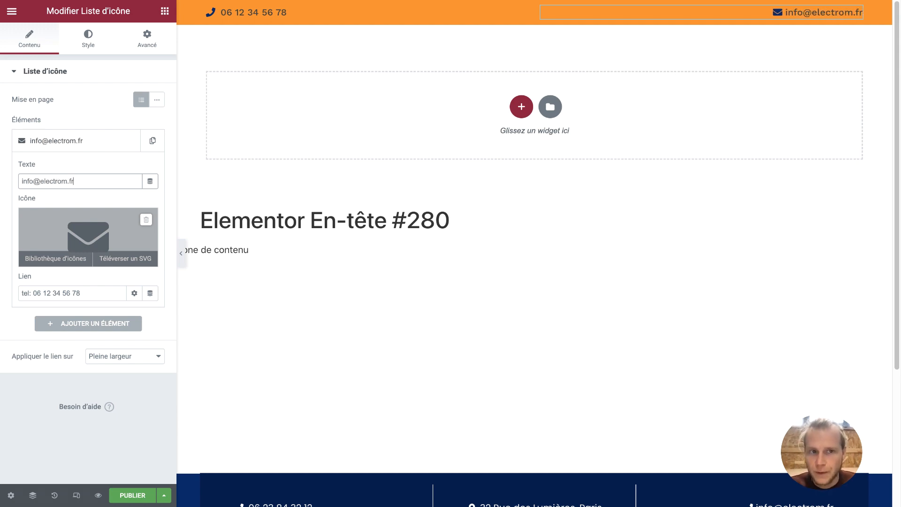
Set the e-mail item's icon colour to white (#FFFFFF)
left_click(82, 45)
left_click(91, 196)
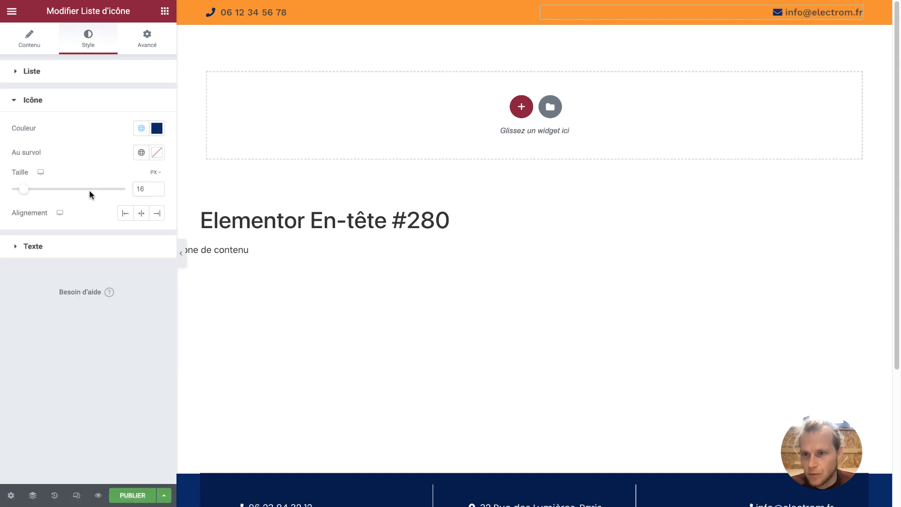
left_click(142, 128)
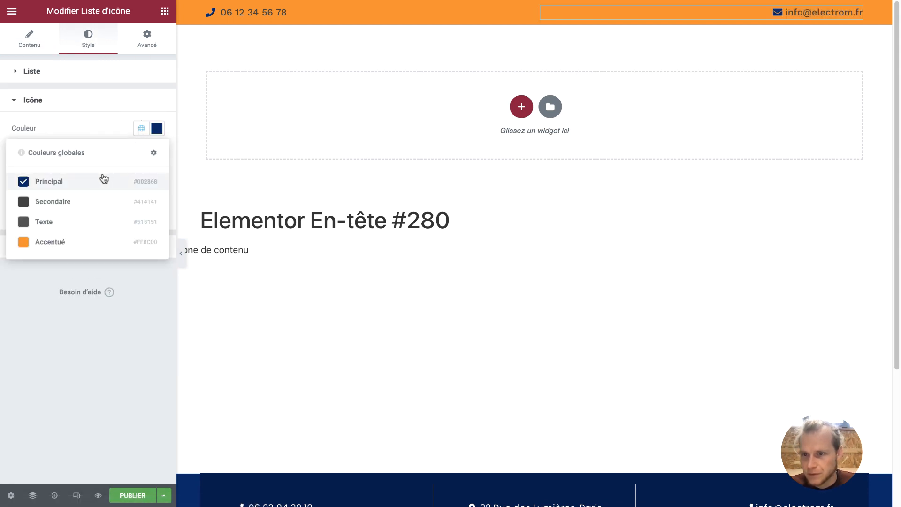
left_click(156, 129)
left_click_drag(50, 175, 9, 171)
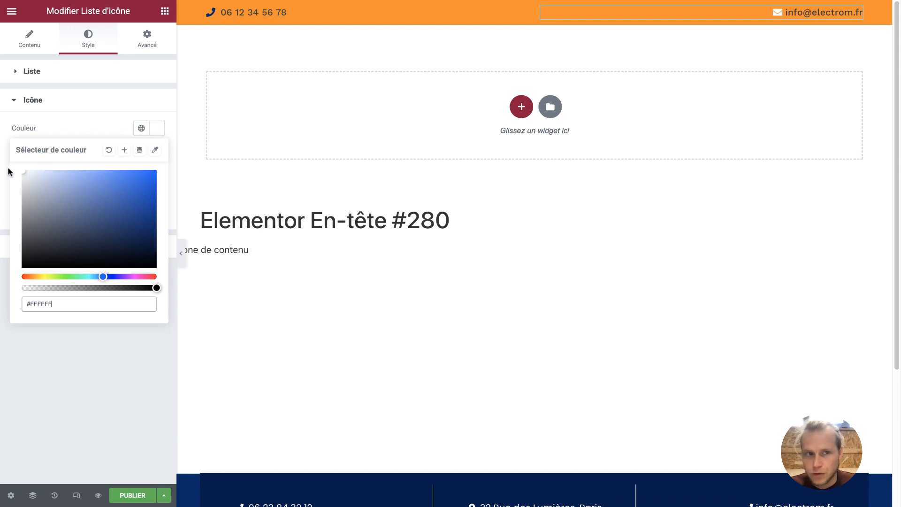
left_click(103, 123)
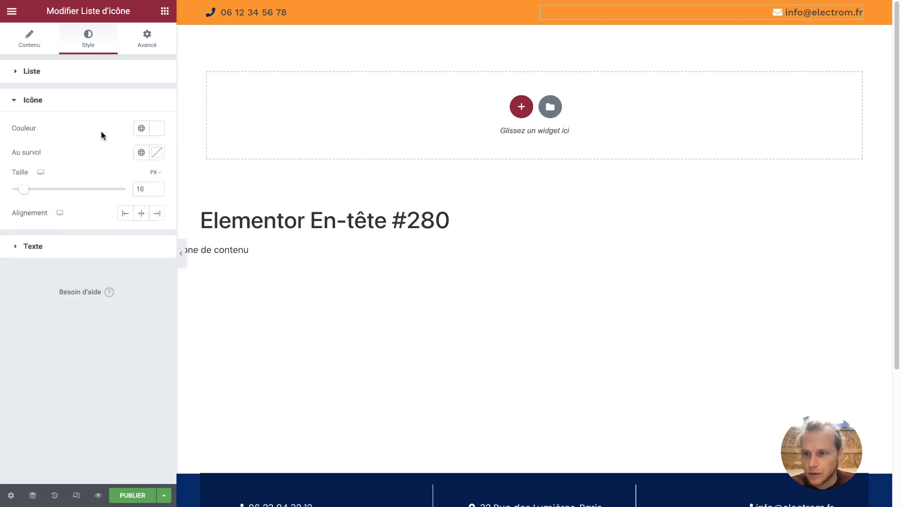
Make the e-mail item's text white and set Retrait du texte to 10
left_click(74, 241)
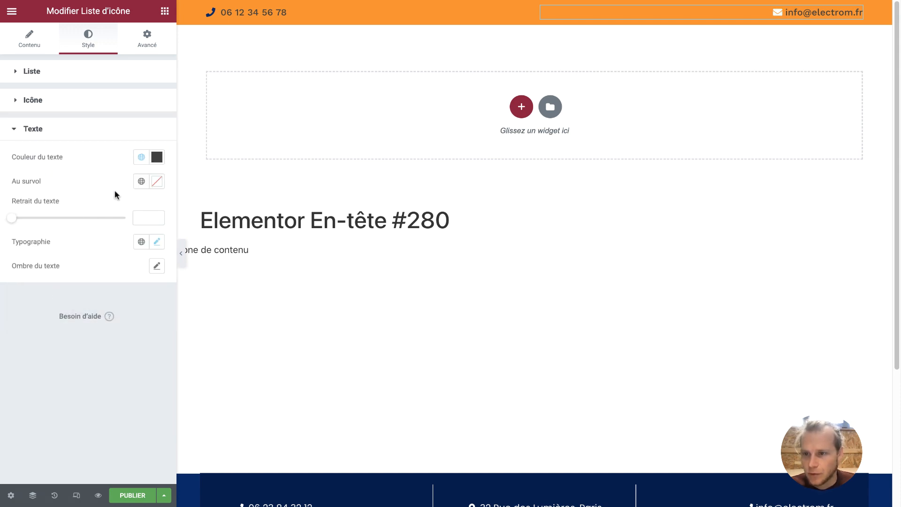
left_click(157, 158)
left_click_drag(92, 209, 0, 202)
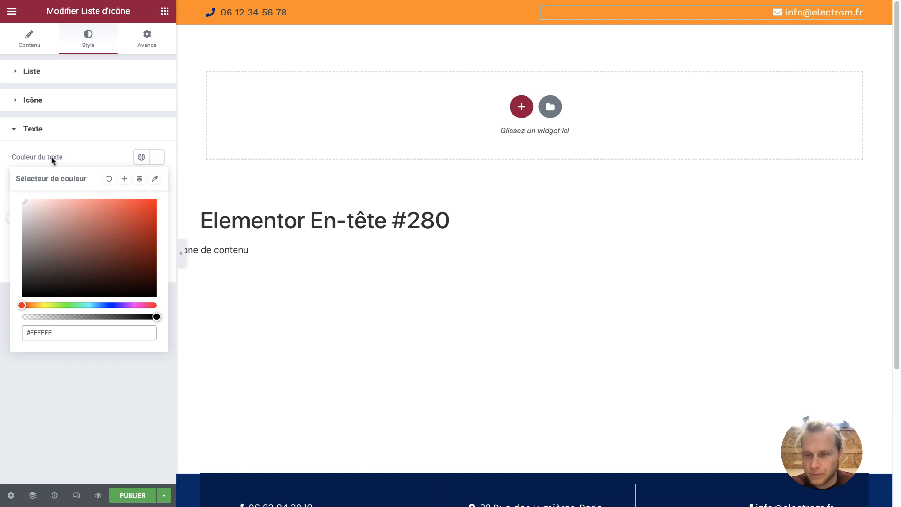
left_click(144, 129)
left_click(145, 130)
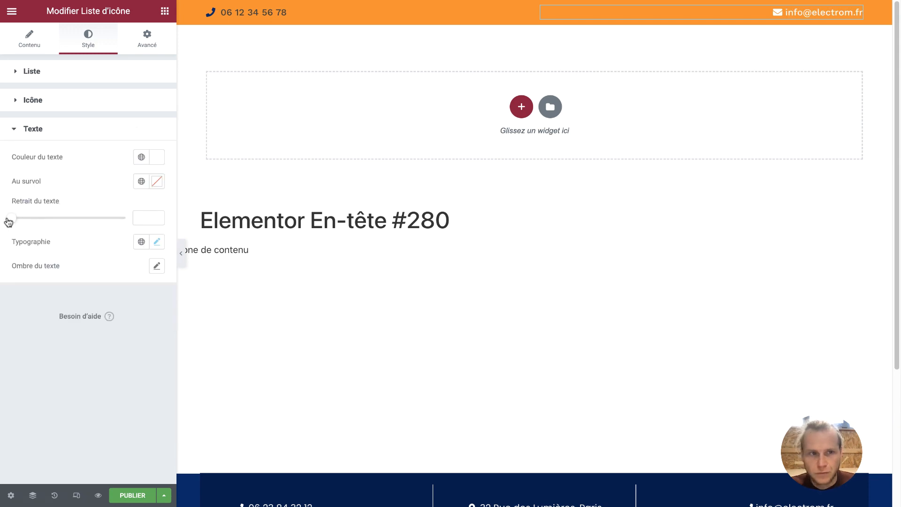
left_click_drag(9, 222, 35, 222)
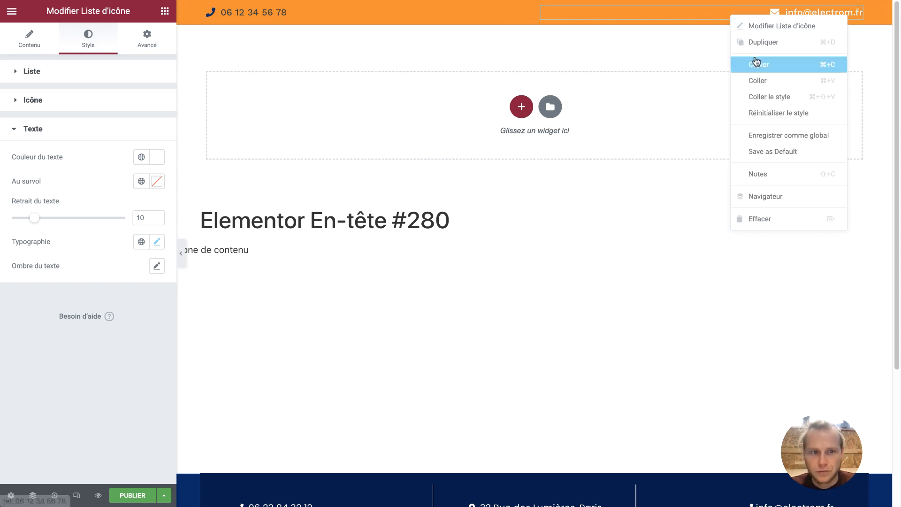
Paste the e-mail widget's style onto the phone list and align the phone item left
left_click(756, 64)
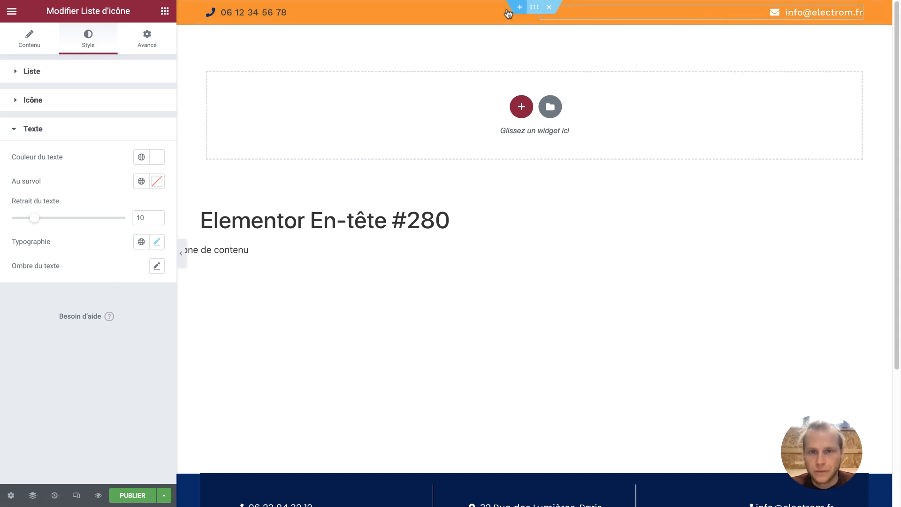
right_click(432, 9)
left_click(475, 88)
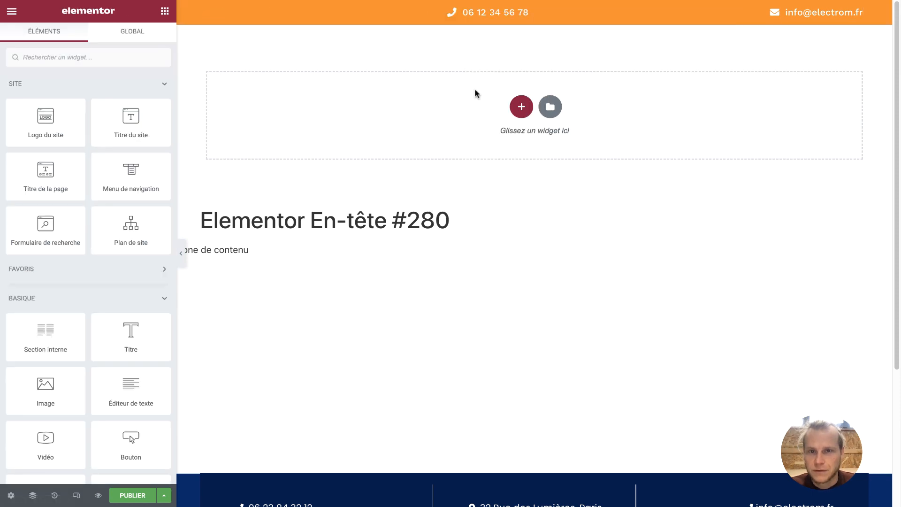
left_click(489, 17)
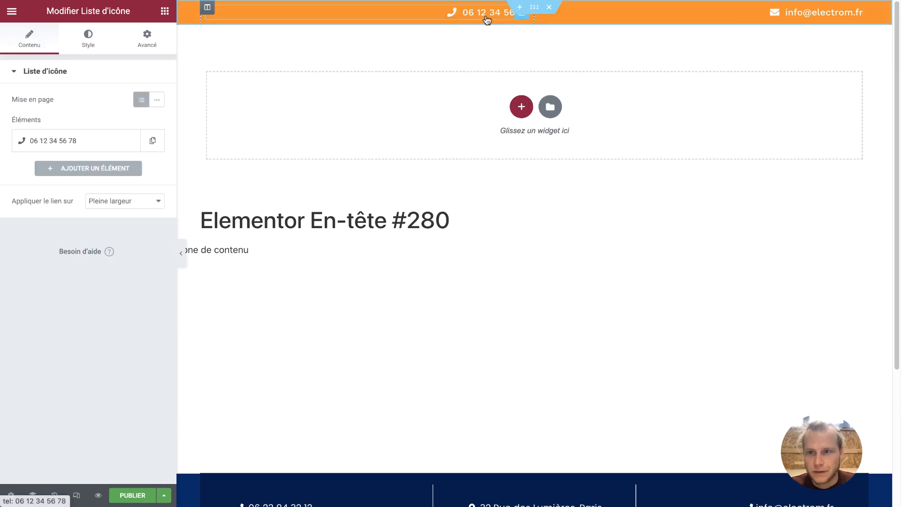
left_click(101, 46)
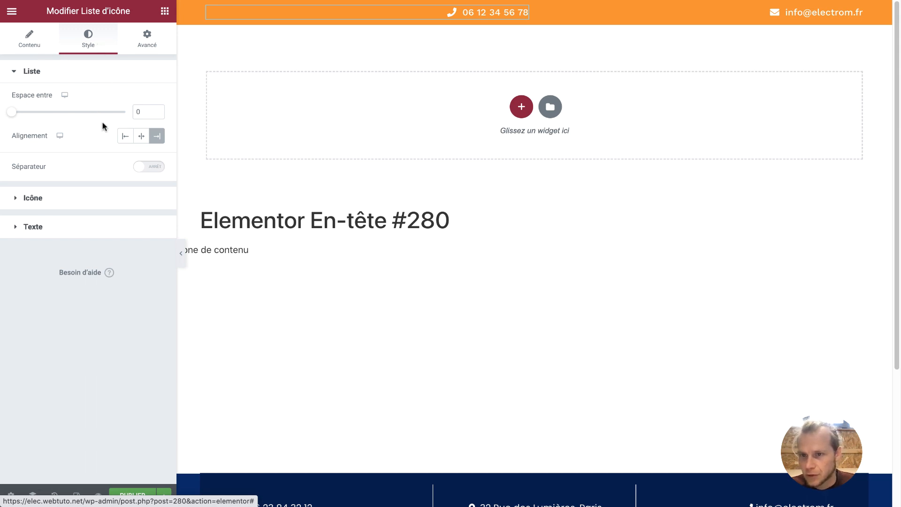
left_click(125, 135)
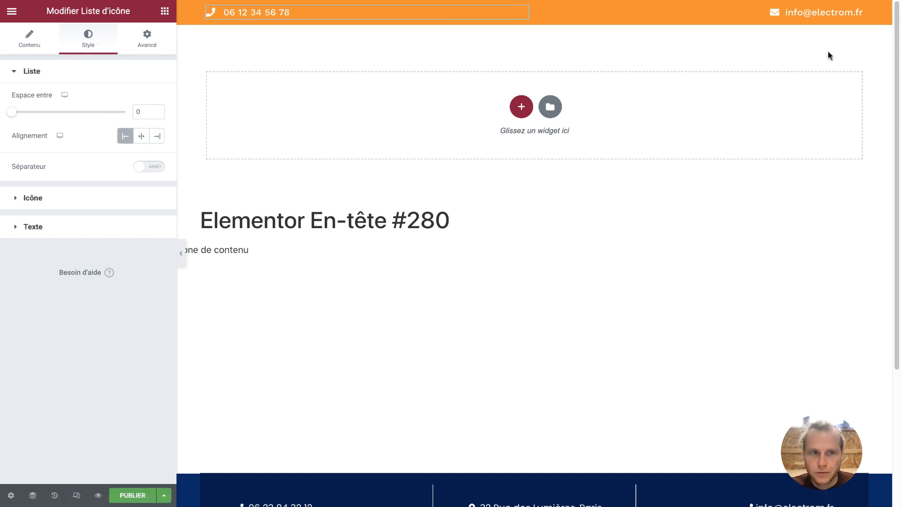
left_click(157, 136)
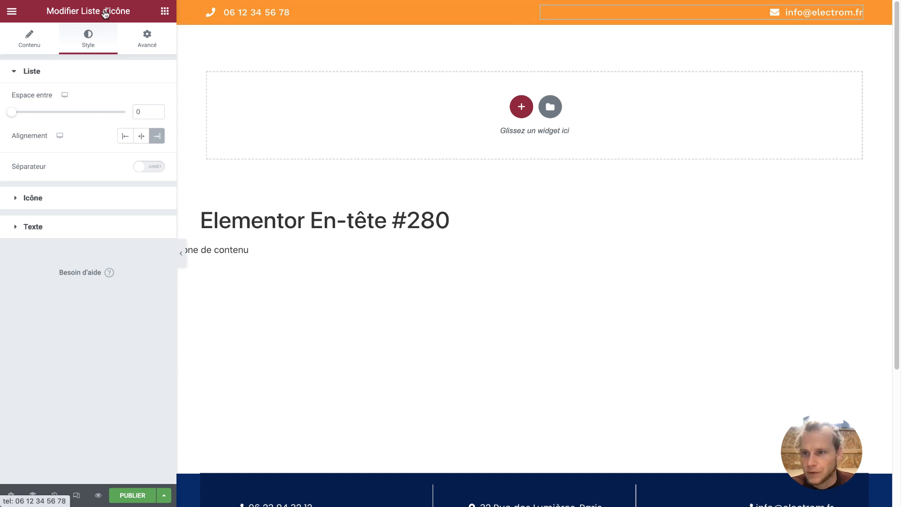
left_click(29, 40)
left_click(54, 141)
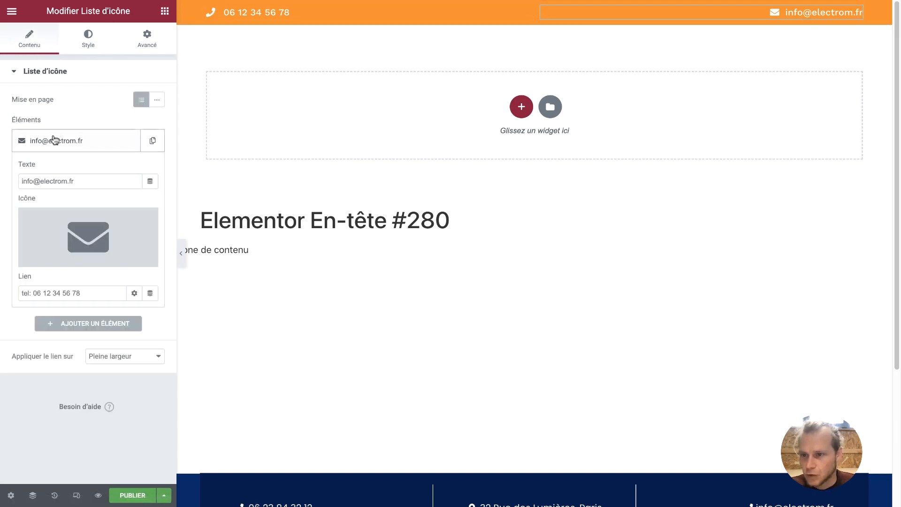
Link the e-mail item with mailto: followed by the e-mail address
left_click(80, 294)
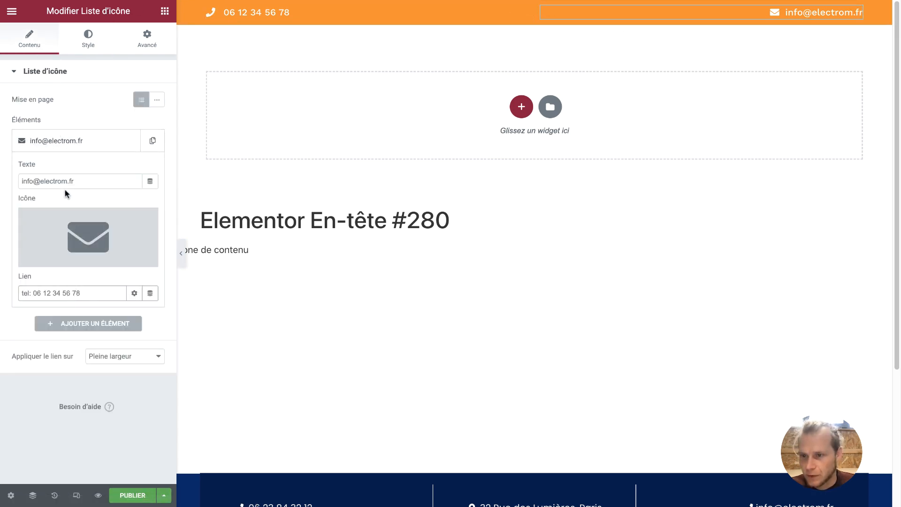
left_click_drag(76, 181, 20, 179)
key("ctrl+c")
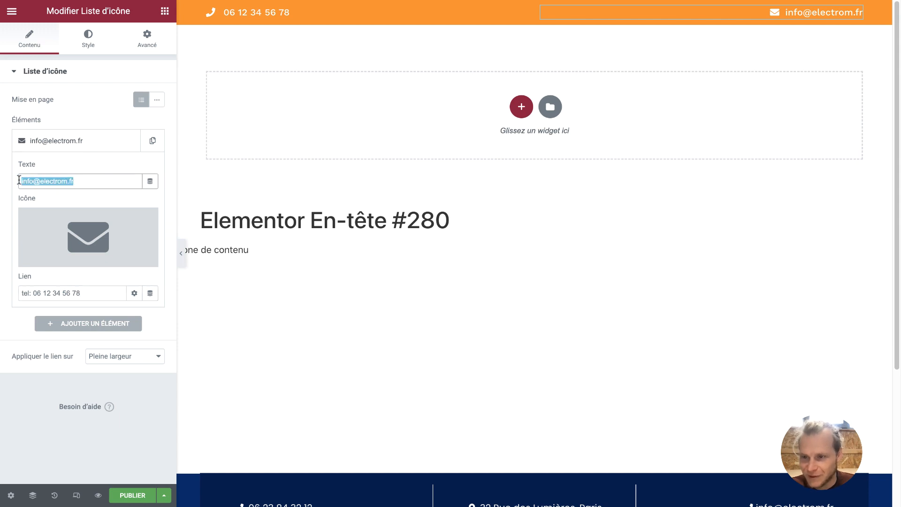
left_click_drag(82, 293, 12, 293)
type("m")
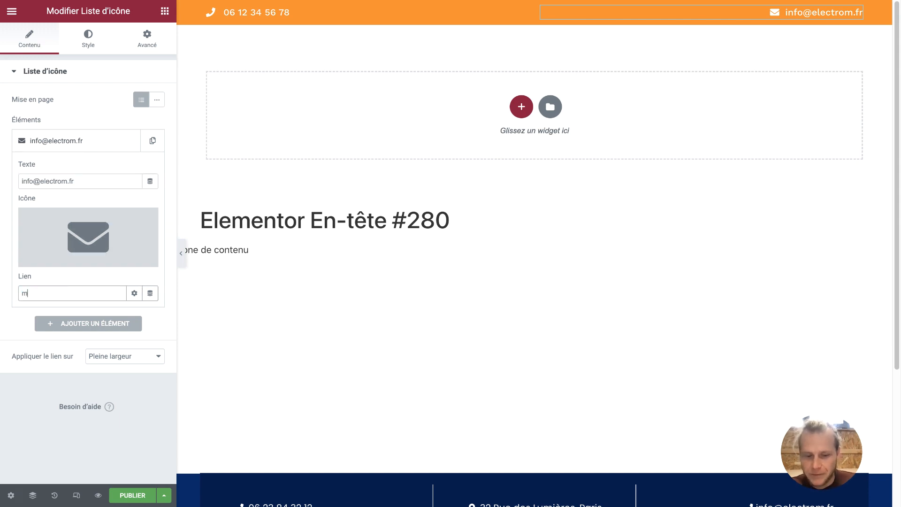
type("ailto:")
key("ctrl+v")
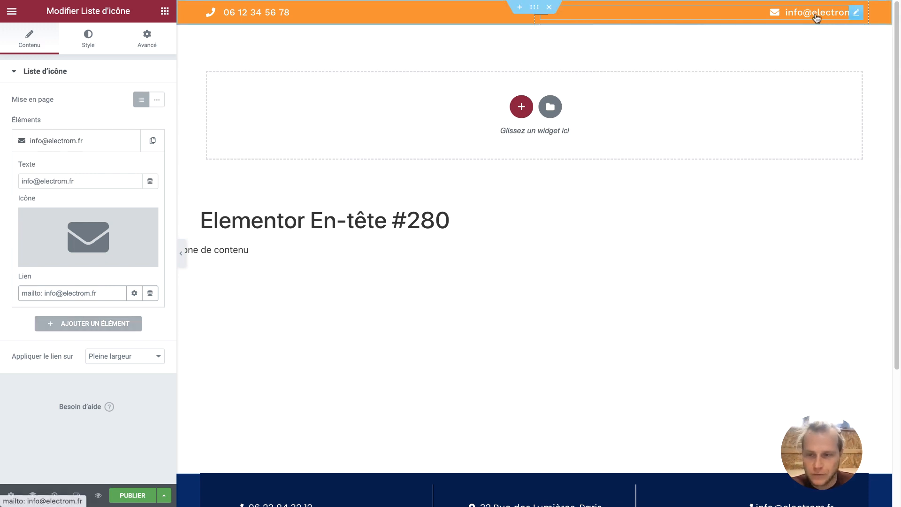
Set the e-mail item's icon and text hover colours to the global Principal
left_click(89, 52)
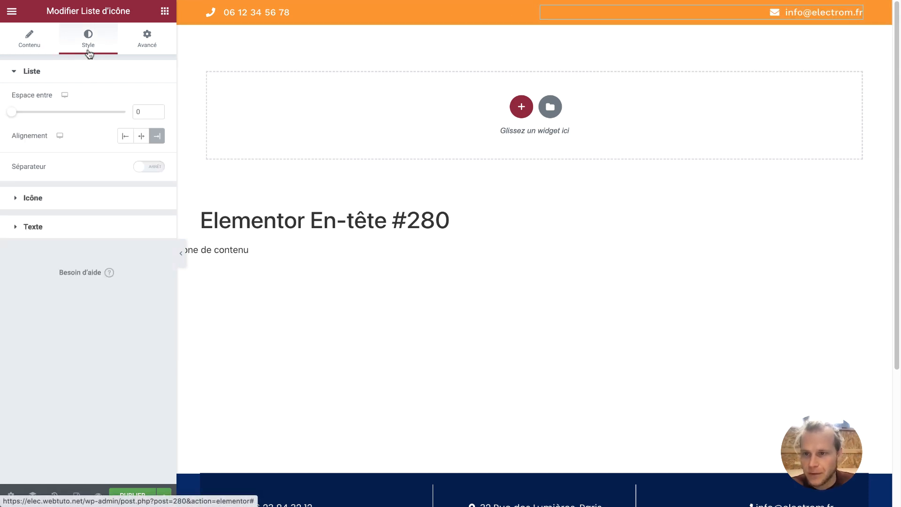
left_click(68, 200)
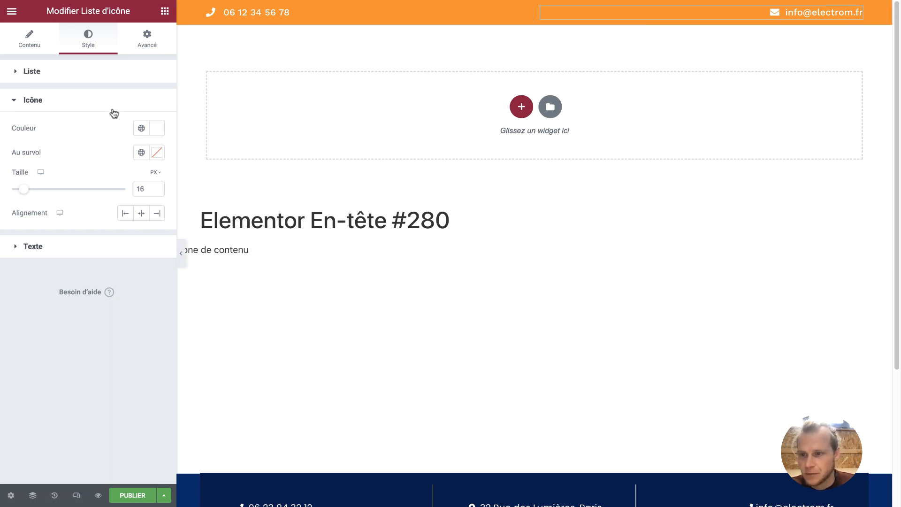
left_click(143, 153)
left_click(94, 203)
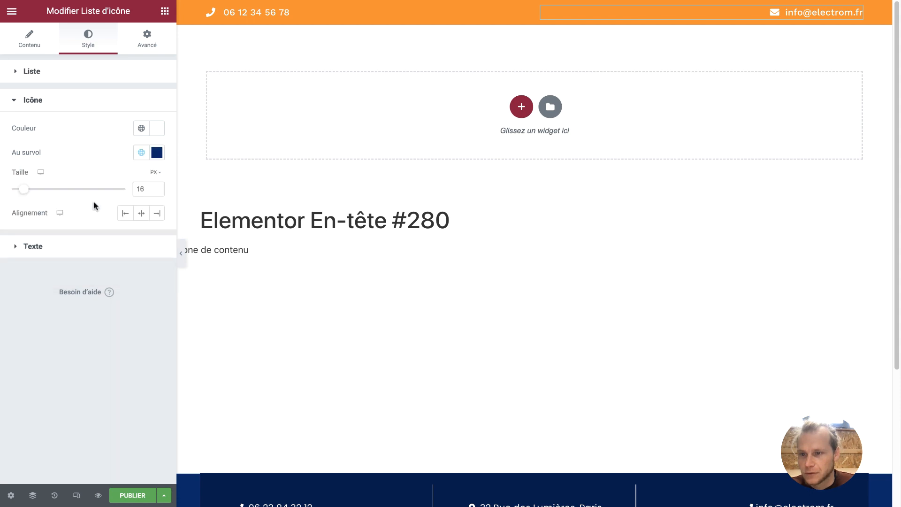
left_click(71, 245)
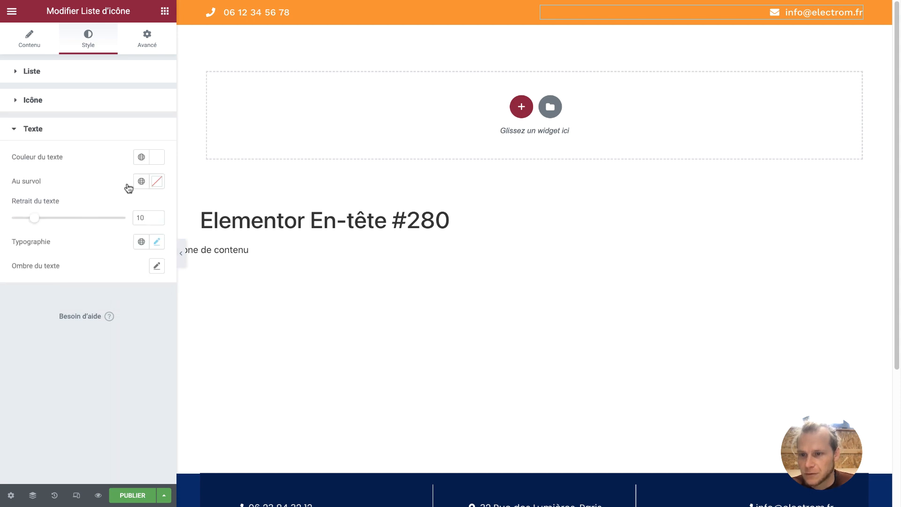
left_click(140, 182)
left_click(87, 239)
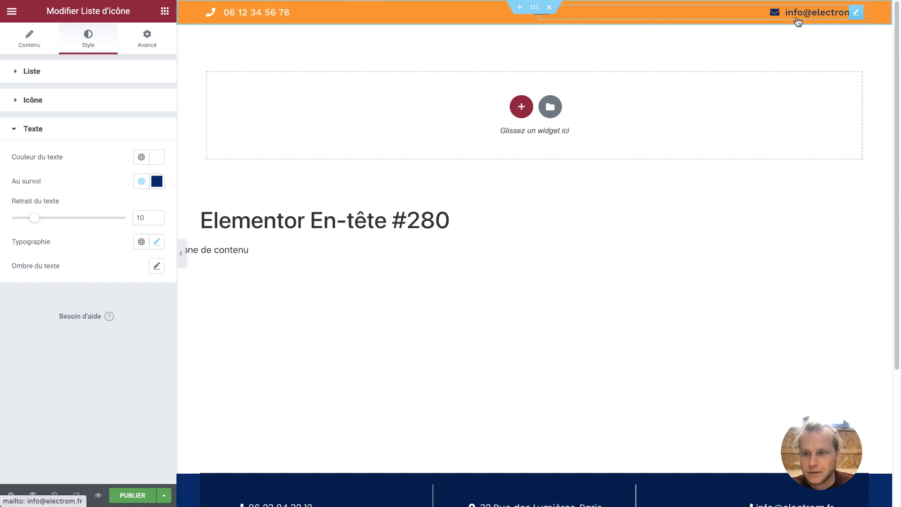
left_click(93, 101)
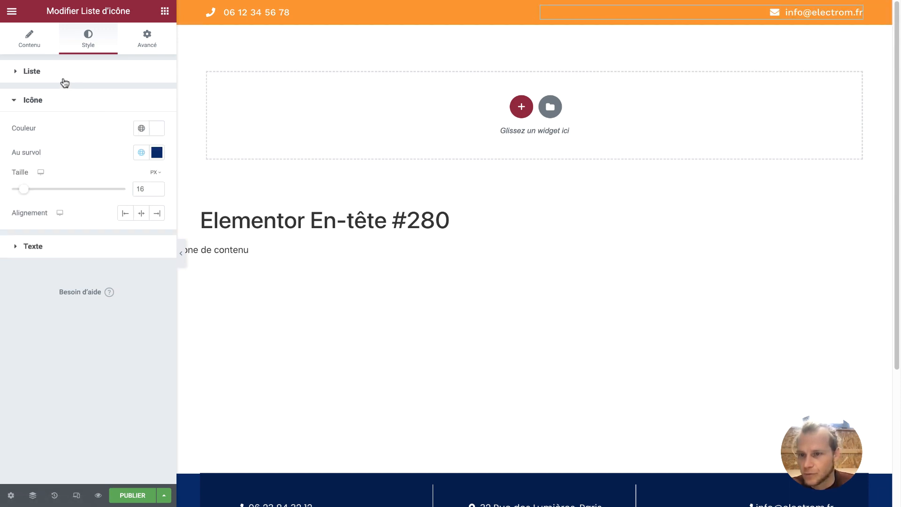
Give the phone list's icon and text a Principal dark blue hover colour
left_click(218, 11)
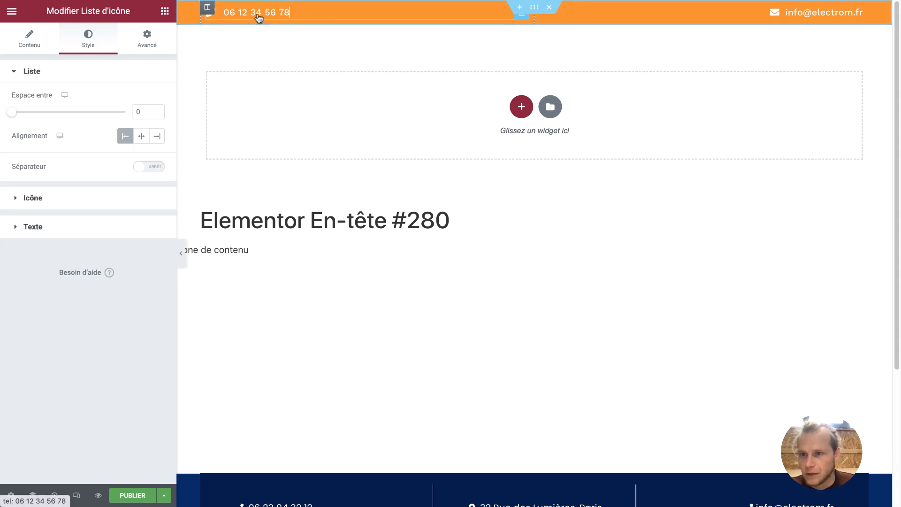
left_click(77, 205)
left_click(140, 154)
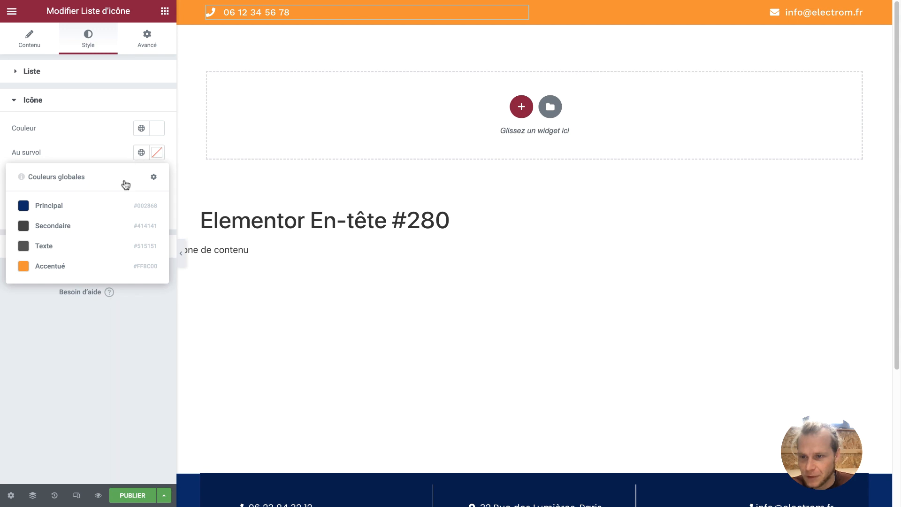
left_click(92, 209)
left_click(91, 249)
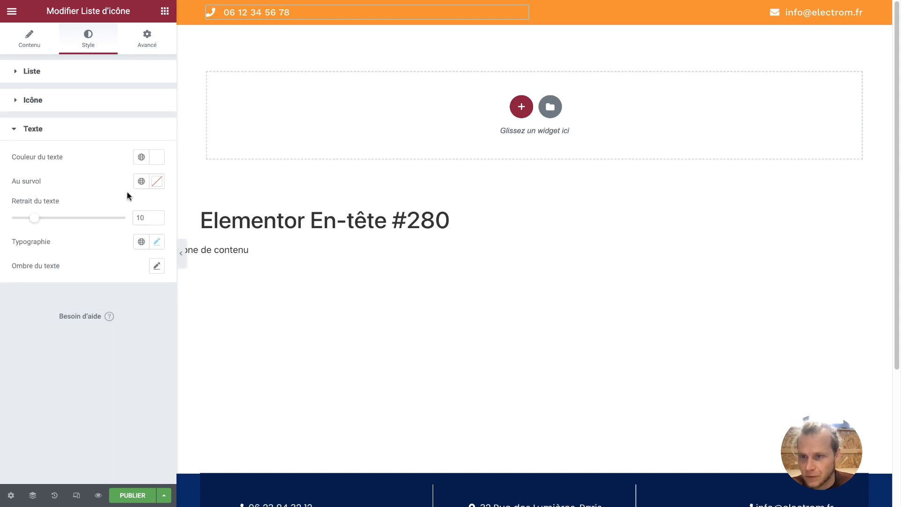
left_click(141, 181)
left_click(120, 232)
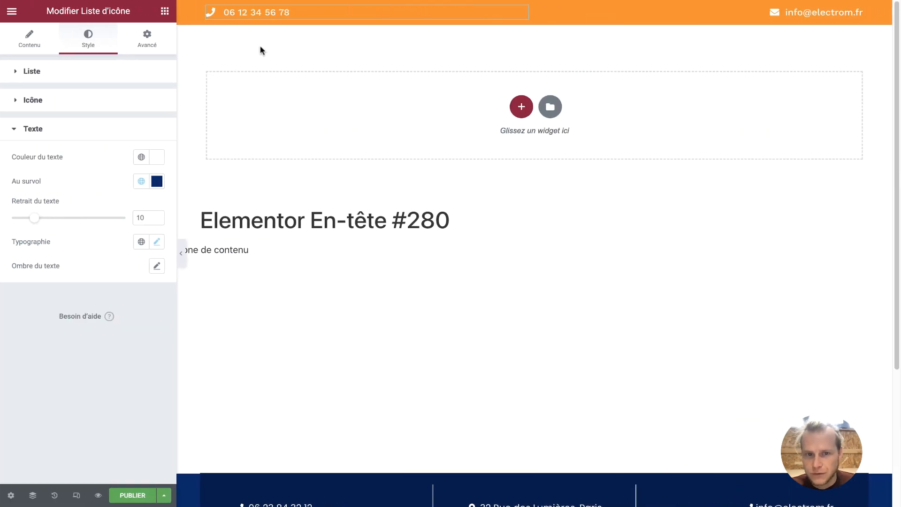
left_click(521, 106)
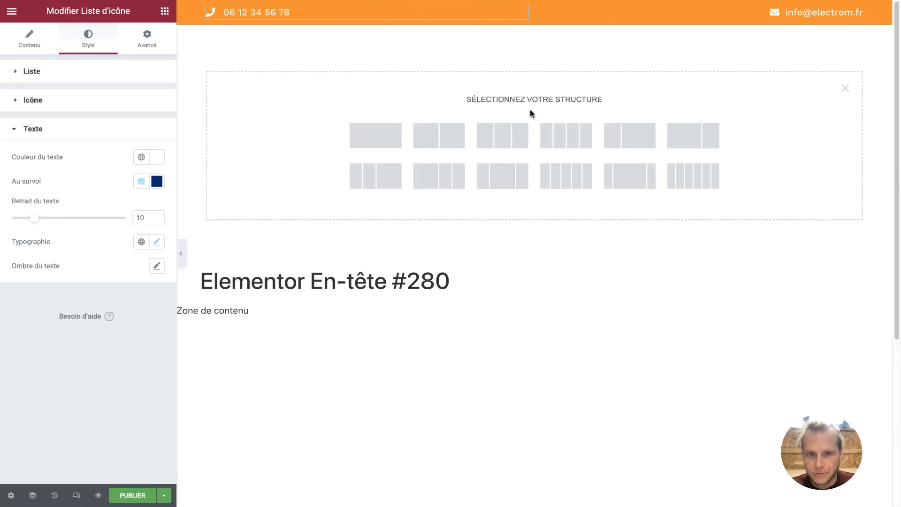
Add a three-column section and place the site logo in the first column
left_click(506, 139)
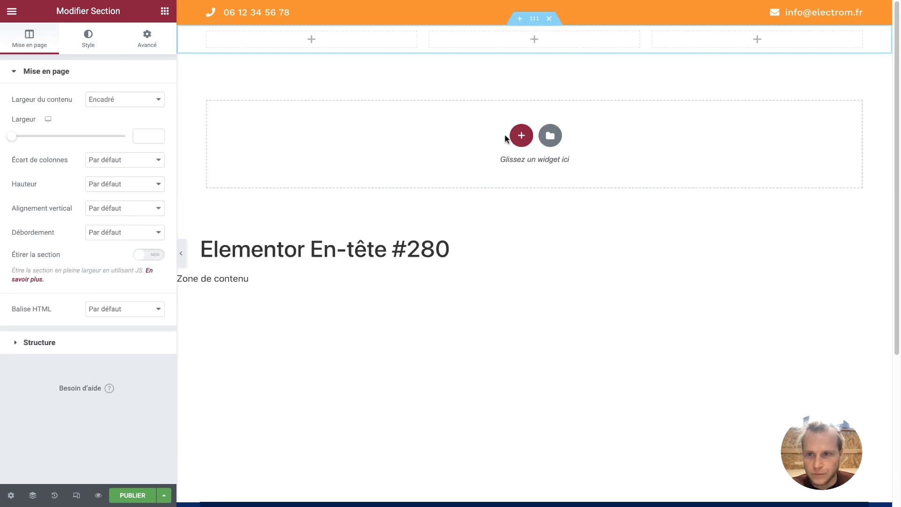
left_click(164, 12)
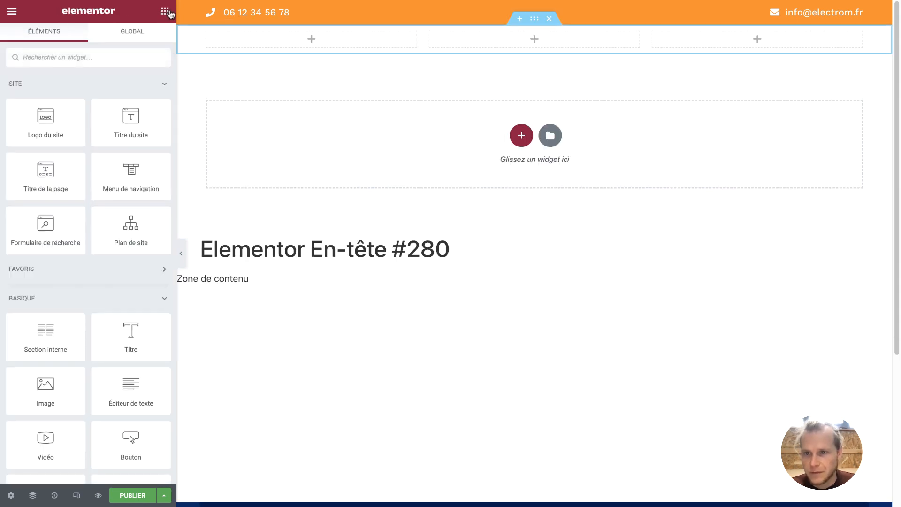
left_click_drag(54, 114, 292, 47)
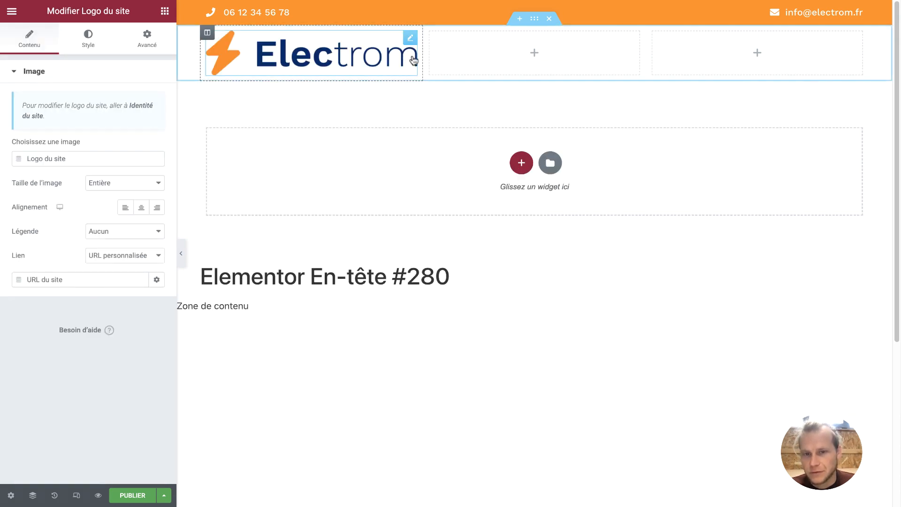
left_click_drag(424, 58, 326, 53)
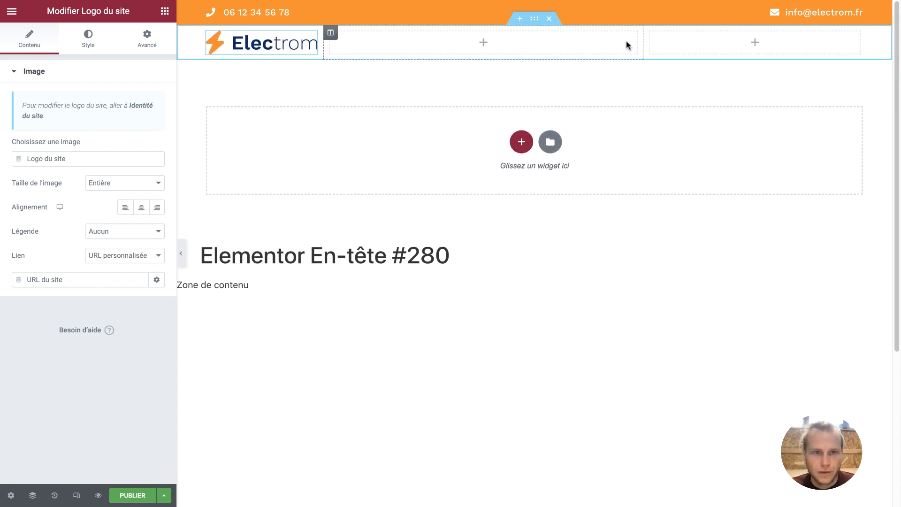
left_click_drag(645, 42, 707, 45)
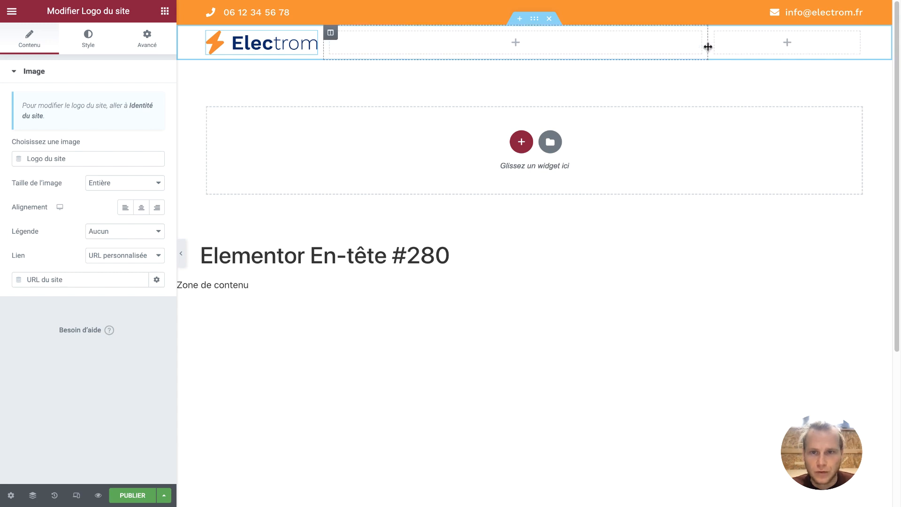
left_click_drag(322, 42, 329, 40)
Set the column widths to 20%, 60% and 20%
left_click(208, 32)
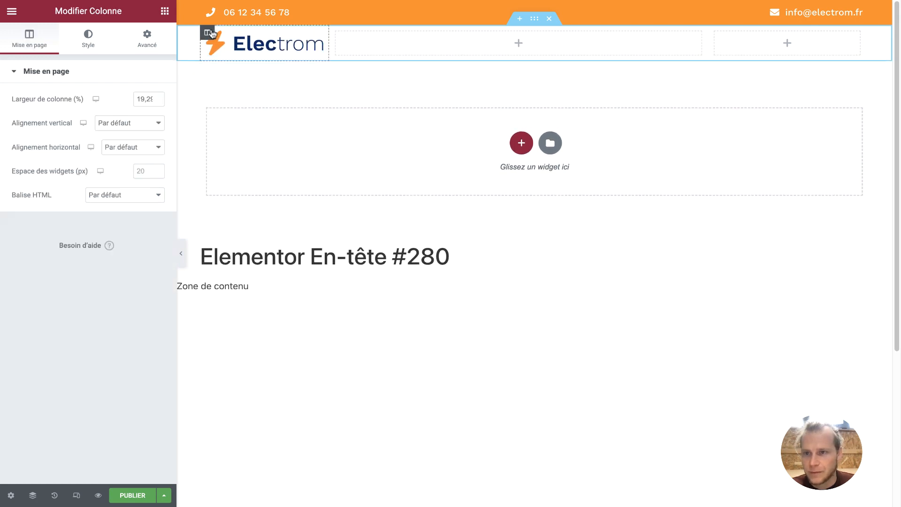
type("20")
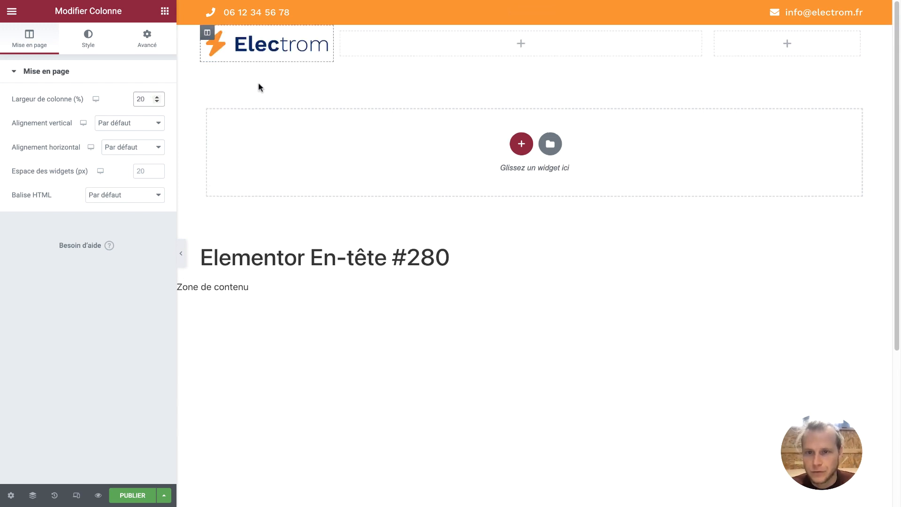
left_click(342, 32)
double_click(145, 96)
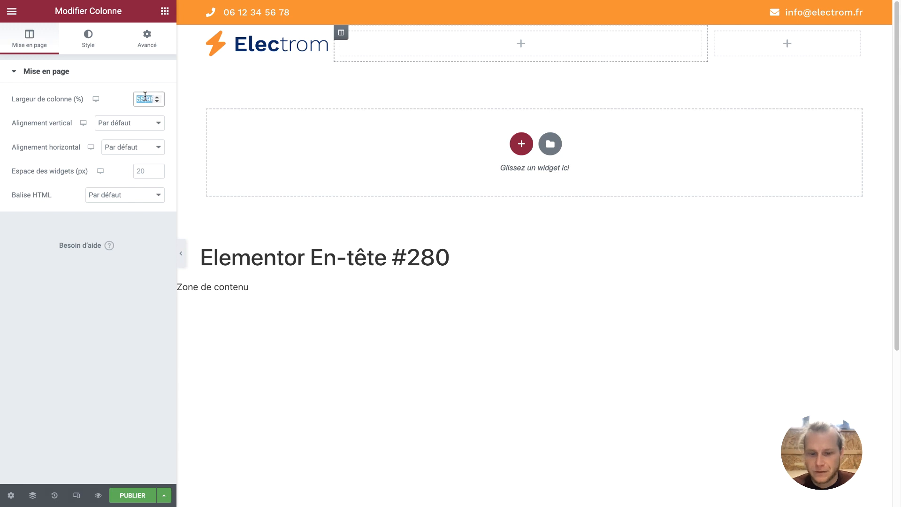
type("60")
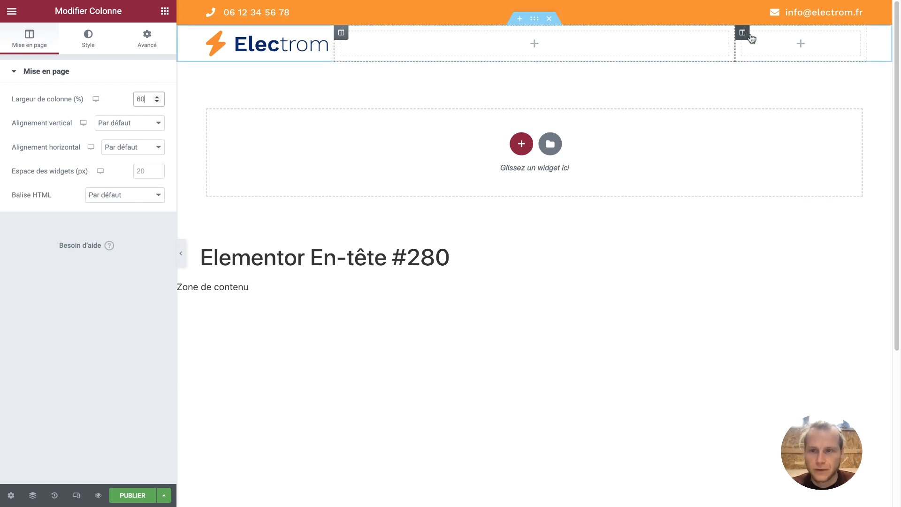
left_click(746, 35)
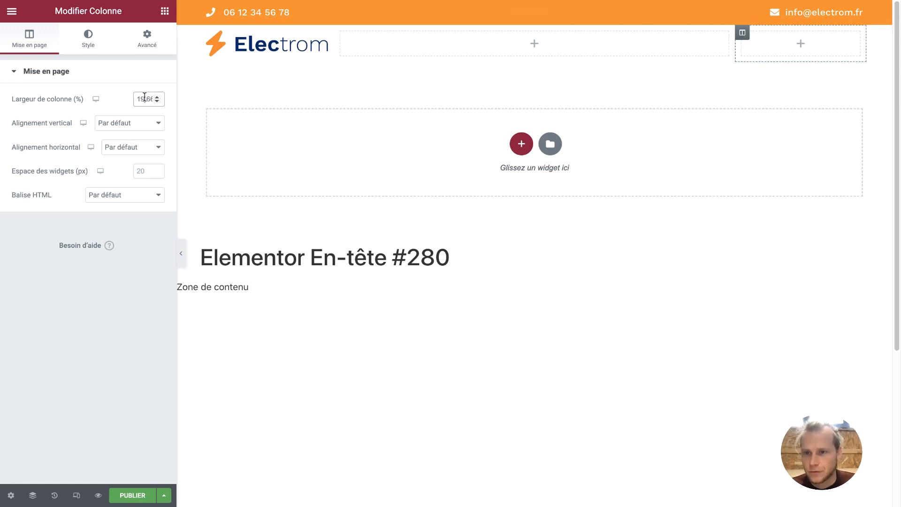
type("20")
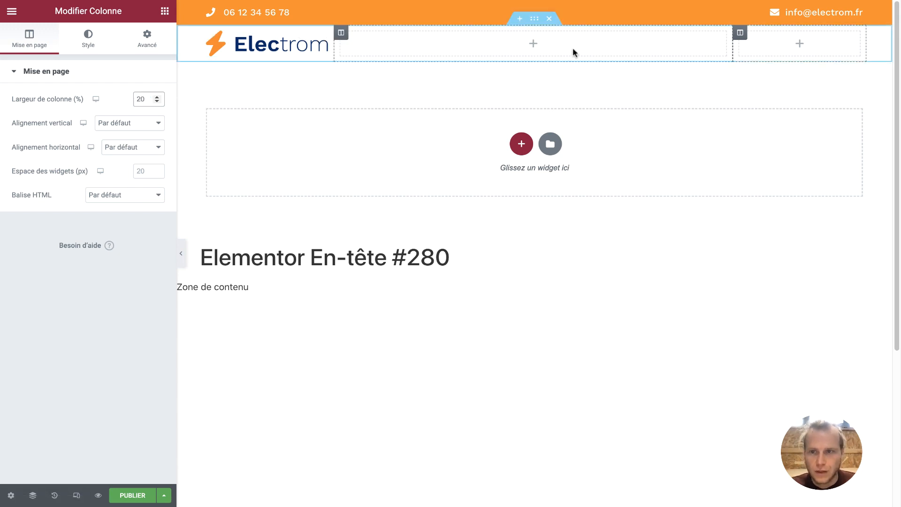
left_click(165, 13)
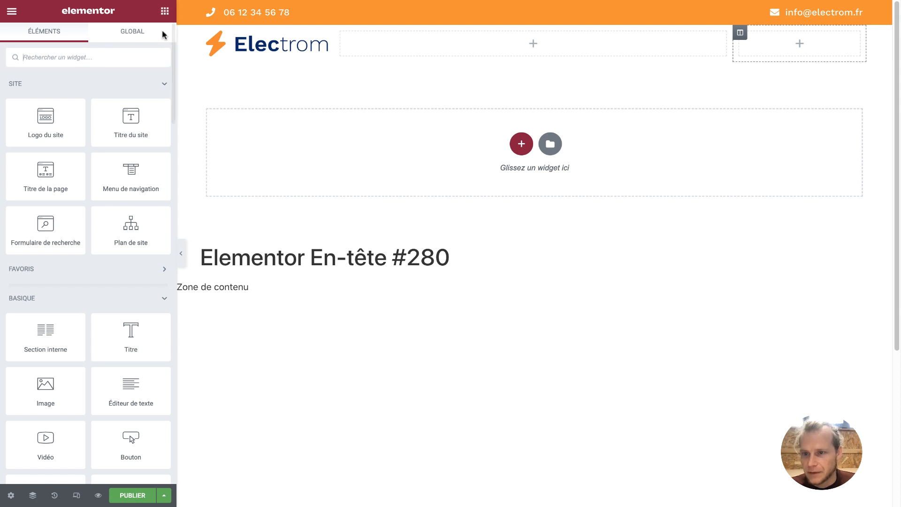
Place the navigation menu showing Menu Principal in the middle column, centre-aligned
left_click_drag(131, 178, 469, 54)
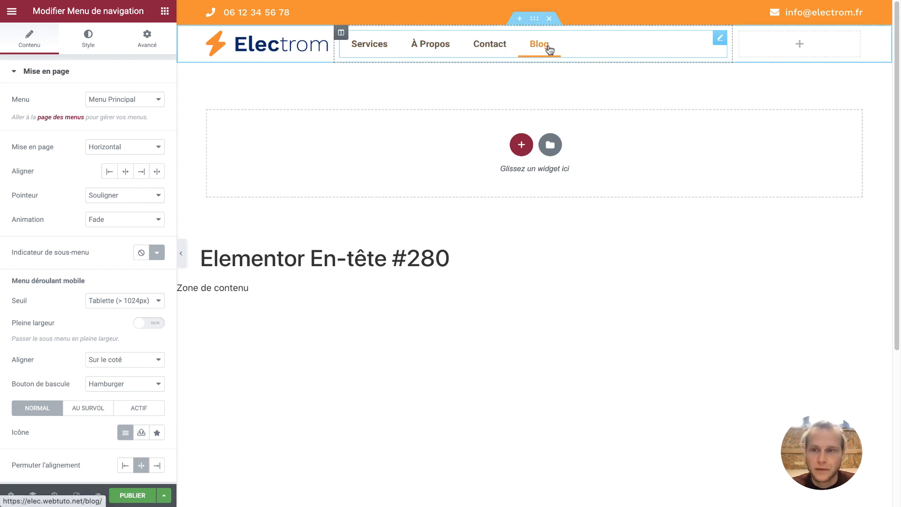
left_click(126, 99)
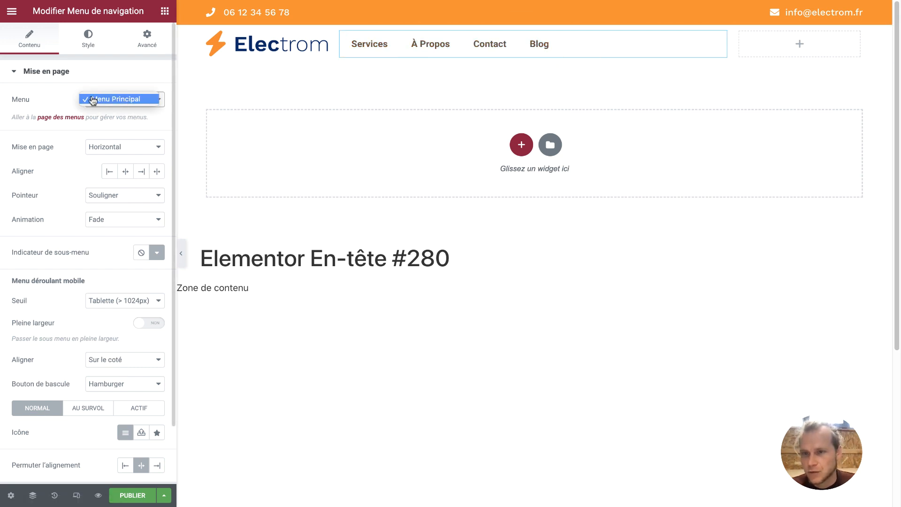
left_click(125, 103)
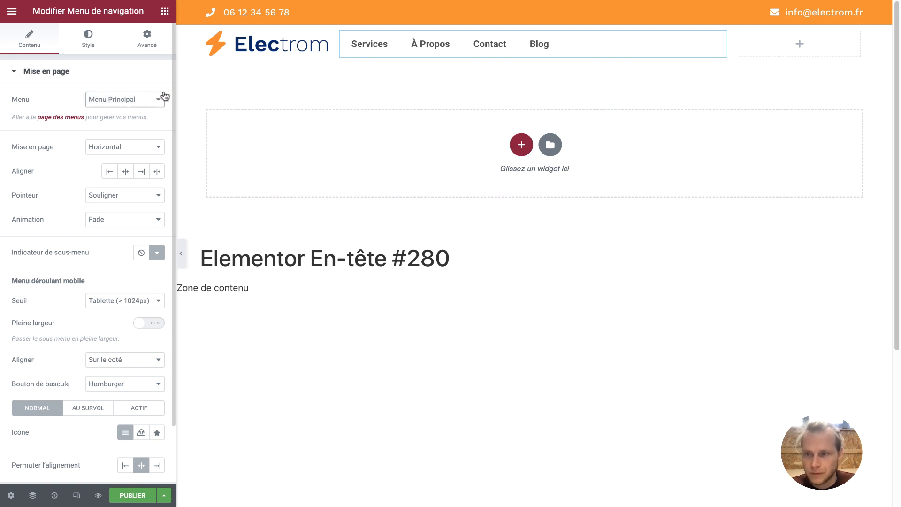
left_click(126, 171)
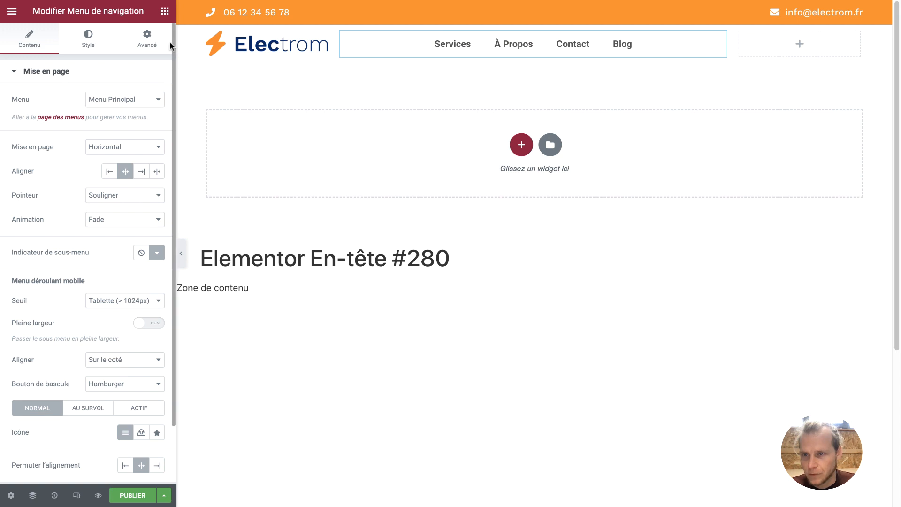
Set the menu typography to Work Sans at weight 400 (Normal)
left_click(101, 41)
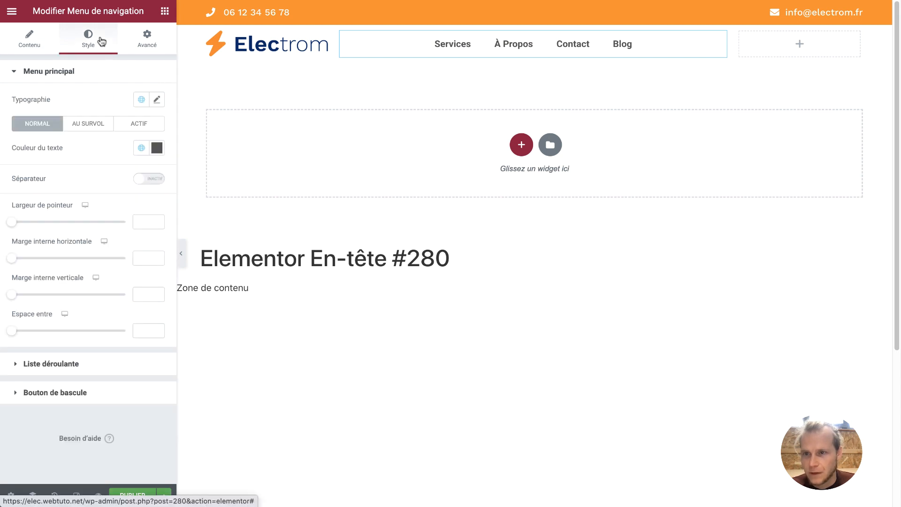
left_click(155, 98)
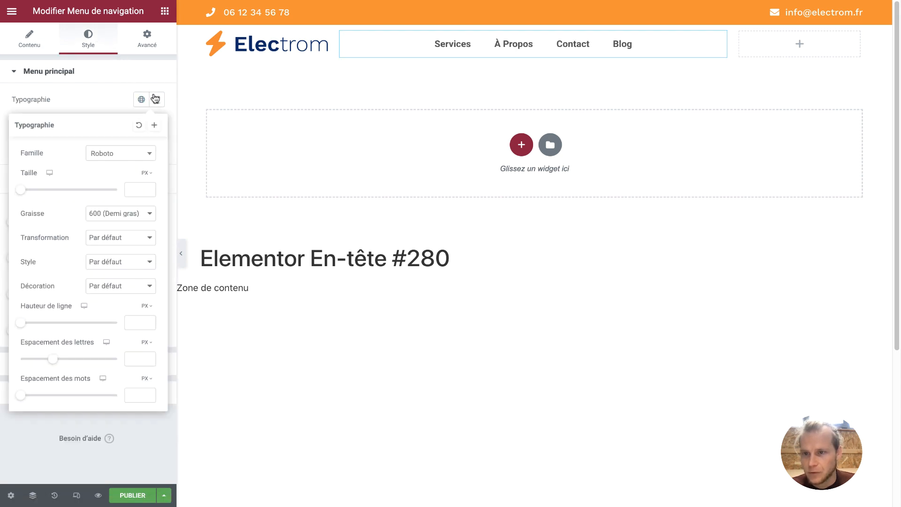
left_click(148, 156)
type("work sans")
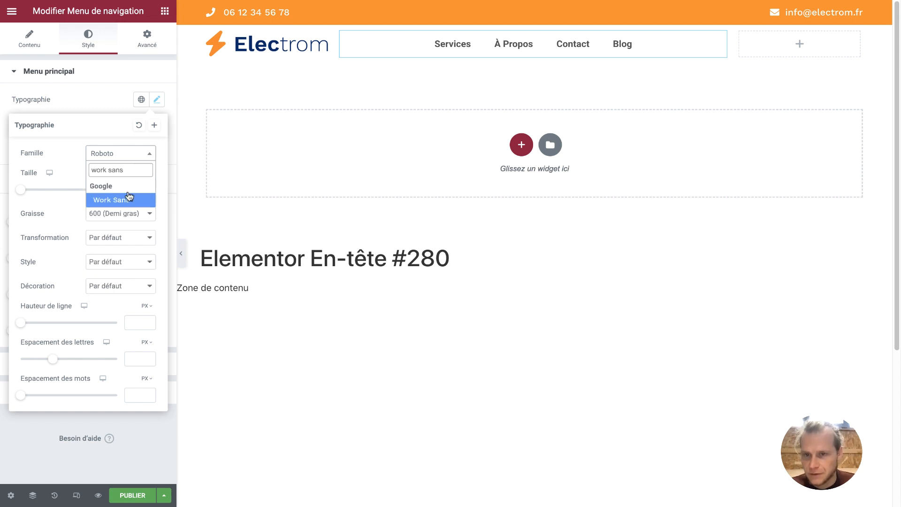
left_click(128, 199)
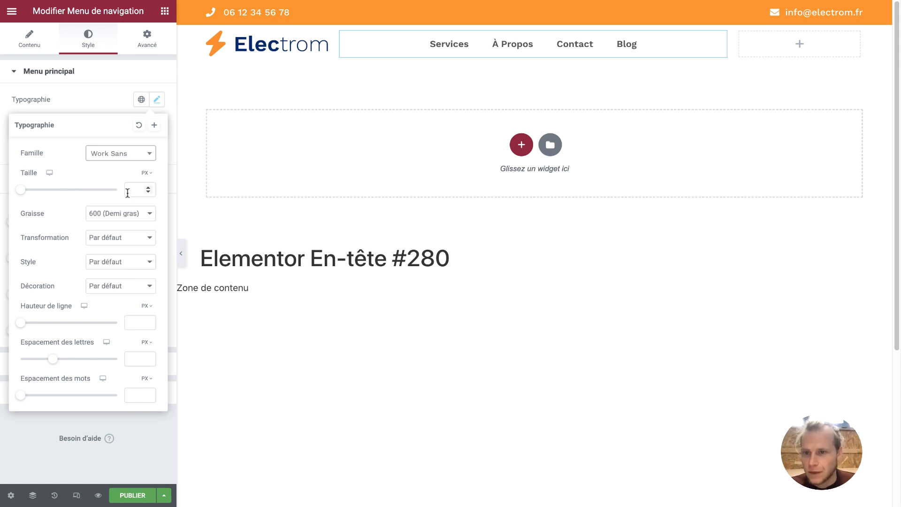
left_click(136, 215)
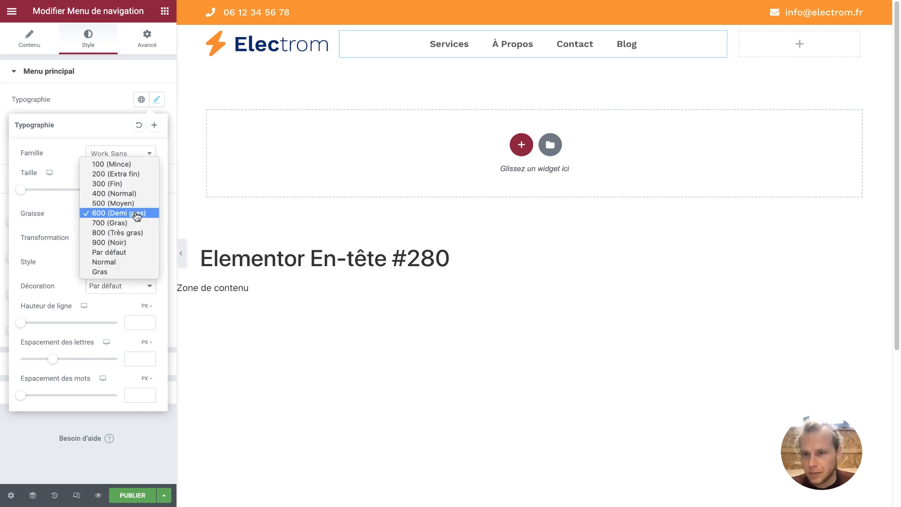
left_click(132, 202)
left_click(130, 215)
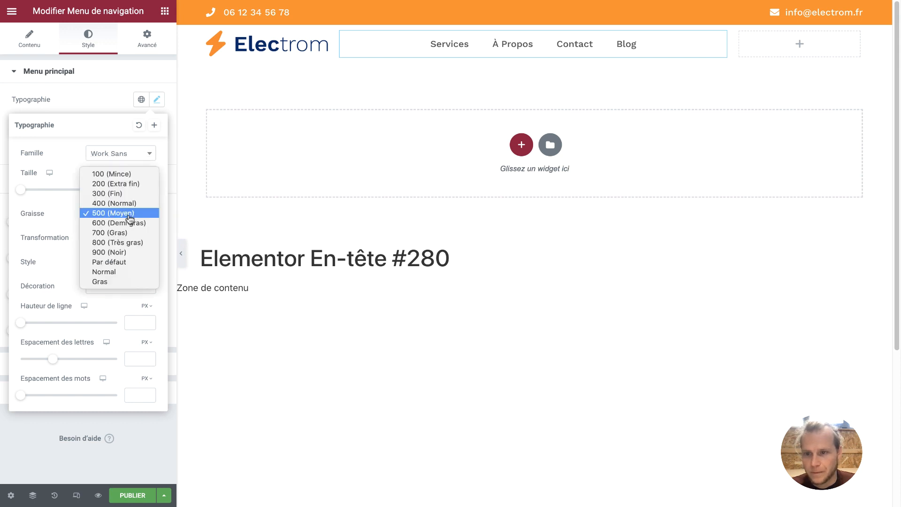
left_click(130, 199)
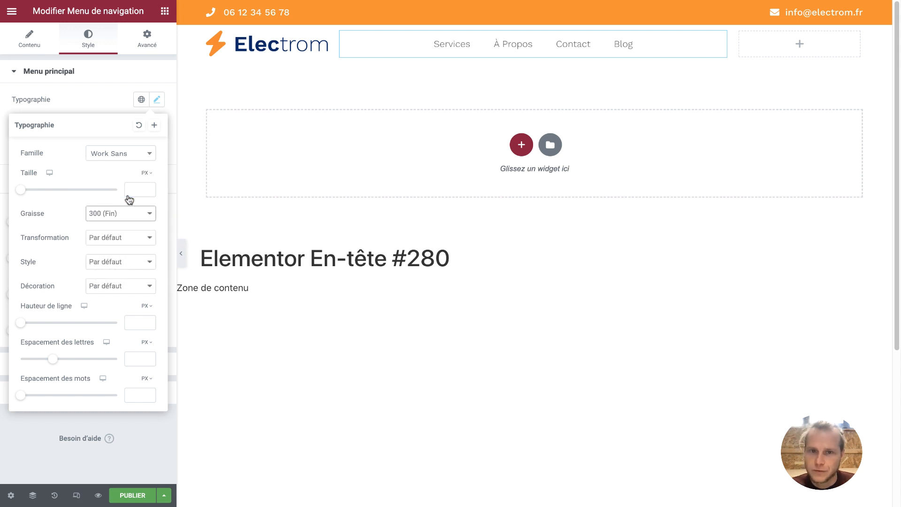
left_click(131, 214)
left_click(128, 222)
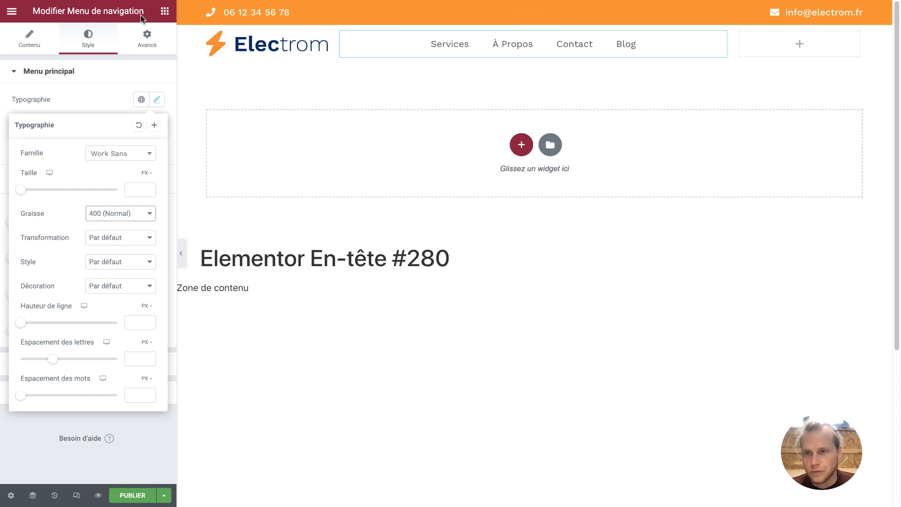
left_click(165, 11)
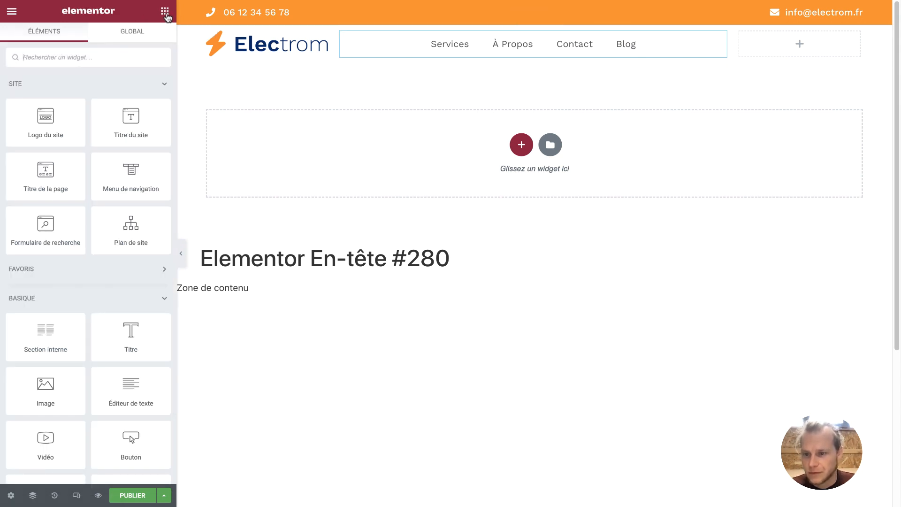
scroll(111, 239, "down", 3)
Place the button in the header, align it right, and set its corner radius to 0
left_click_drag(131, 310, 783, 43)
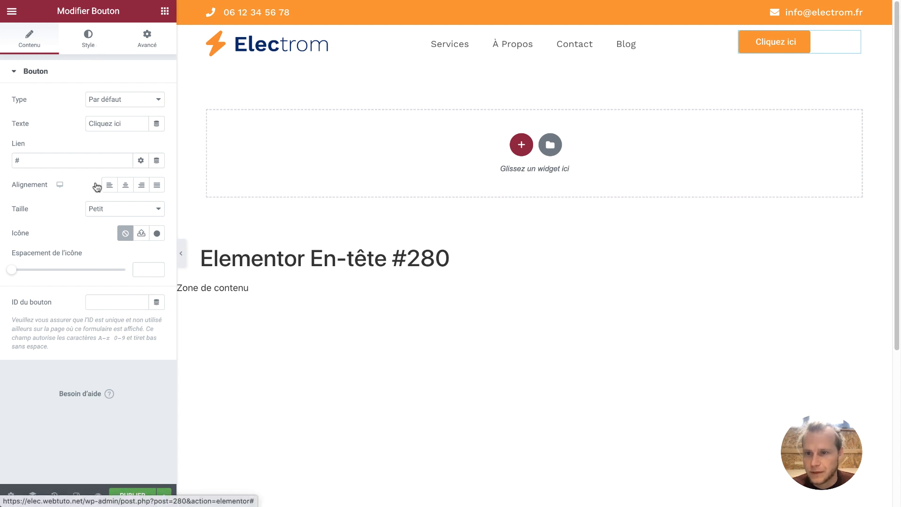
left_click(142, 191)
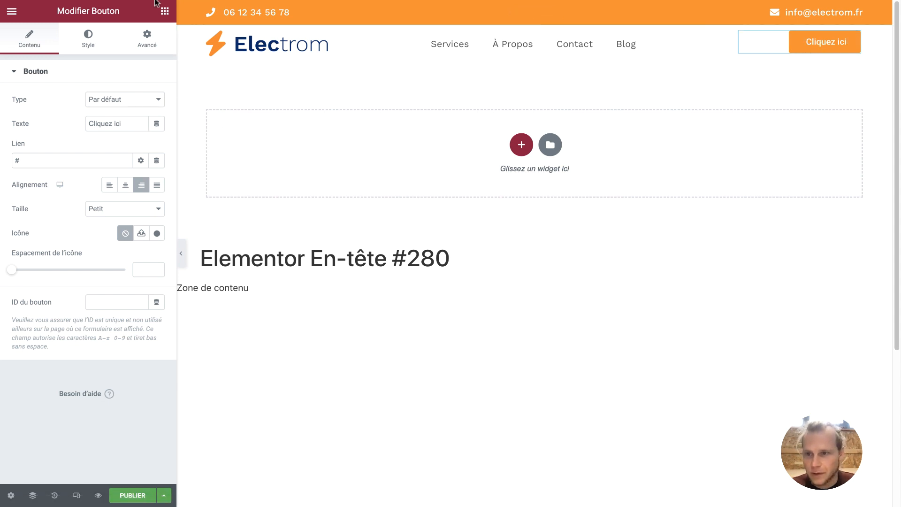
left_click(87, 34)
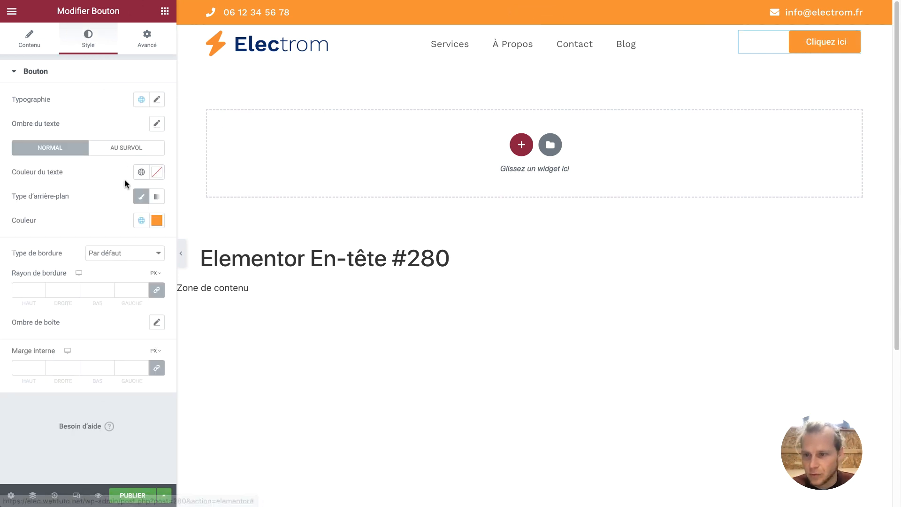
left_click(73, 289)
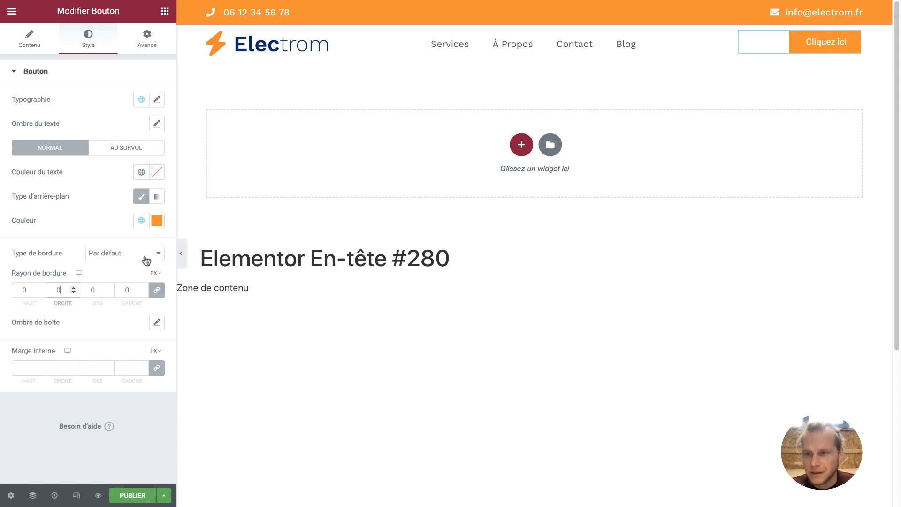
Set the button's typography font family to Work Sans
left_click(158, 100)
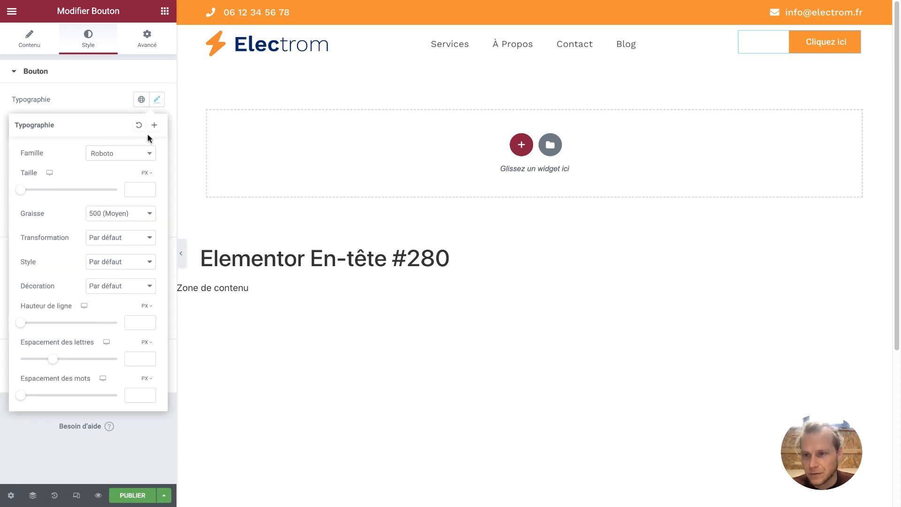
left_click(143, 155)
type("work")
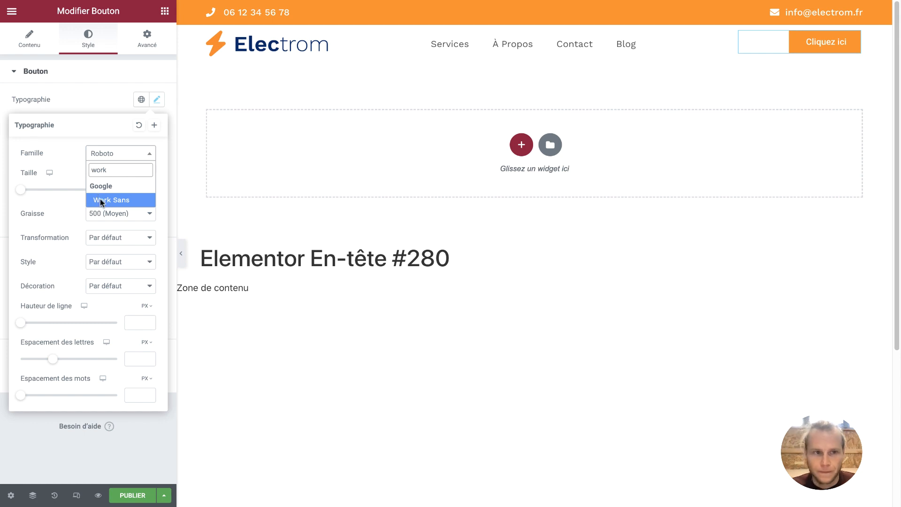
left_click(102, 201)
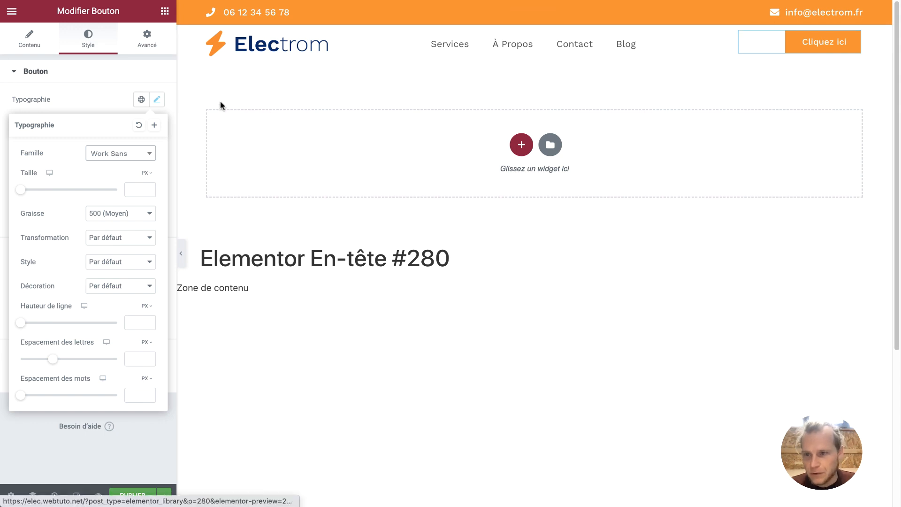
left_click(95, 100)
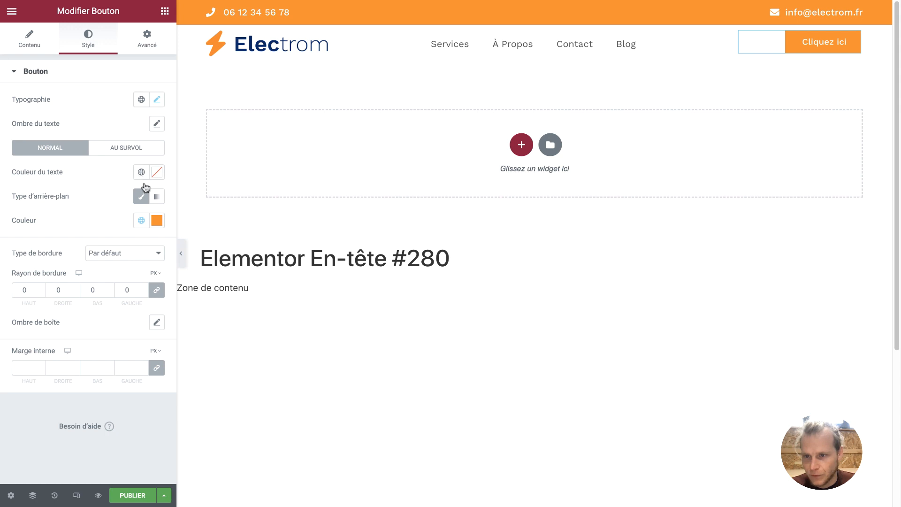
Make the button background fully transparent and its text the orange Accentué colour
left_click(141, 220)
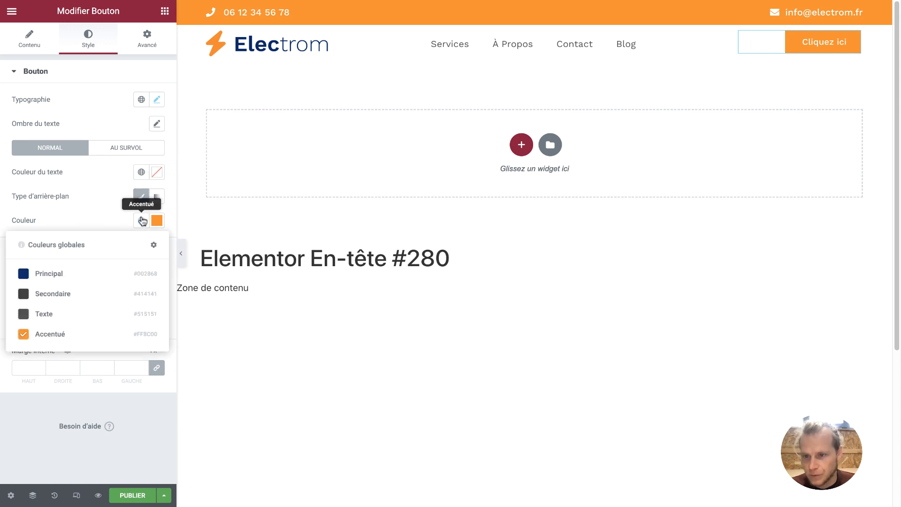
left_click(157, 220)
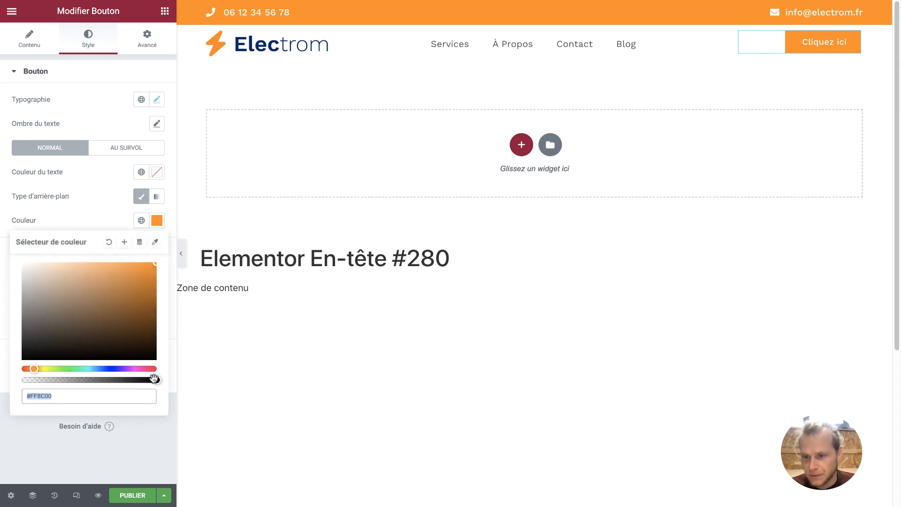
left_click_drag(154, 379, 17, 380)
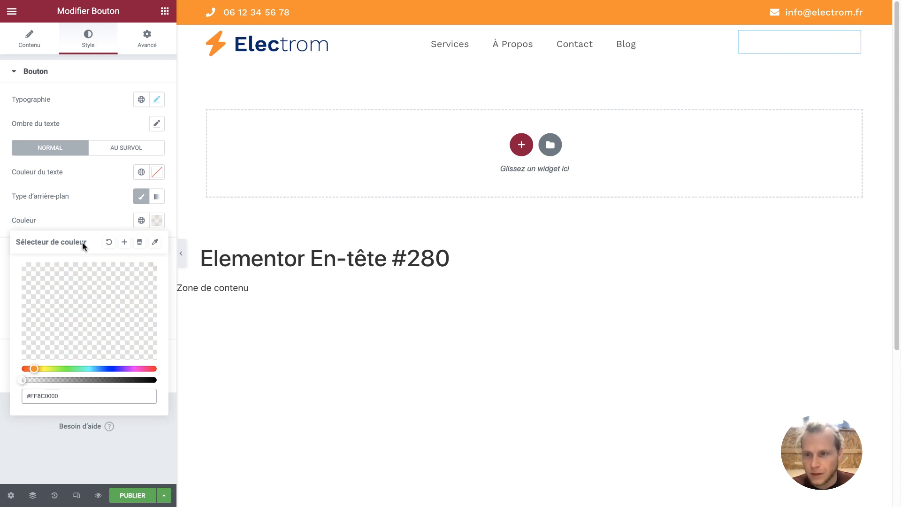
left_click(157, 172)
left_click(141, 172)
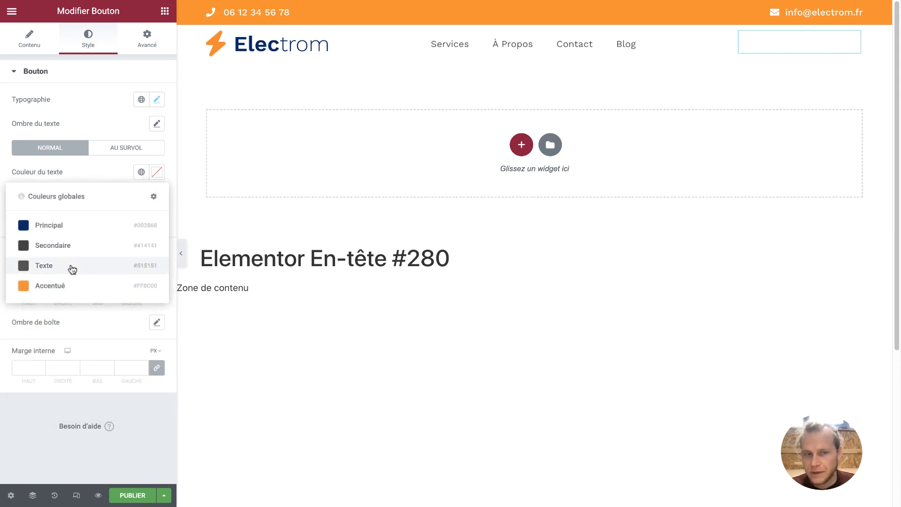
left_click(70, 285)
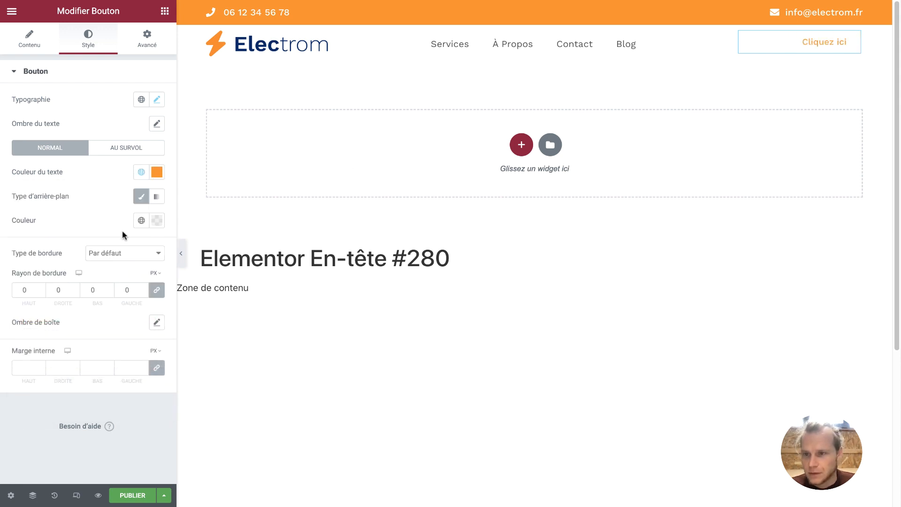
Change the button label from 'Cliquez ici' to 'Devis Gratuit'
left_click(44, 42)
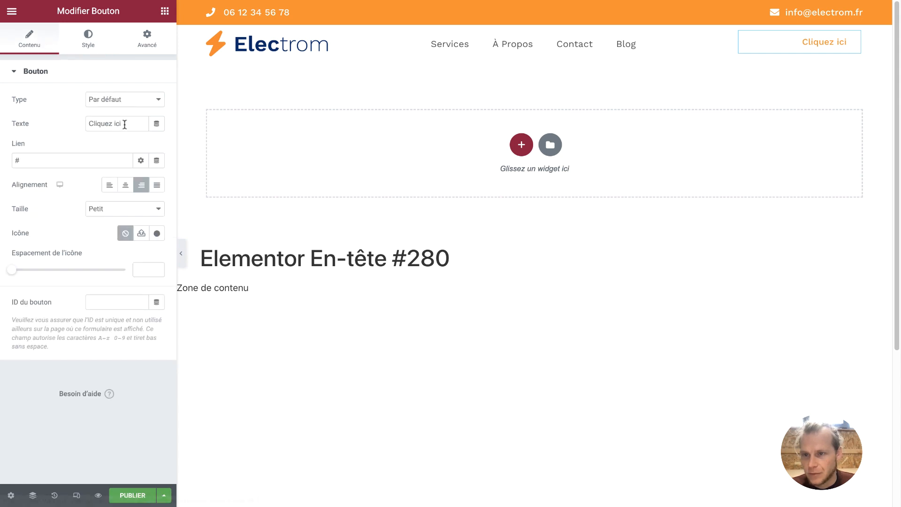
left_click_drag(134, 124, 68, 127)
type("Devis ")
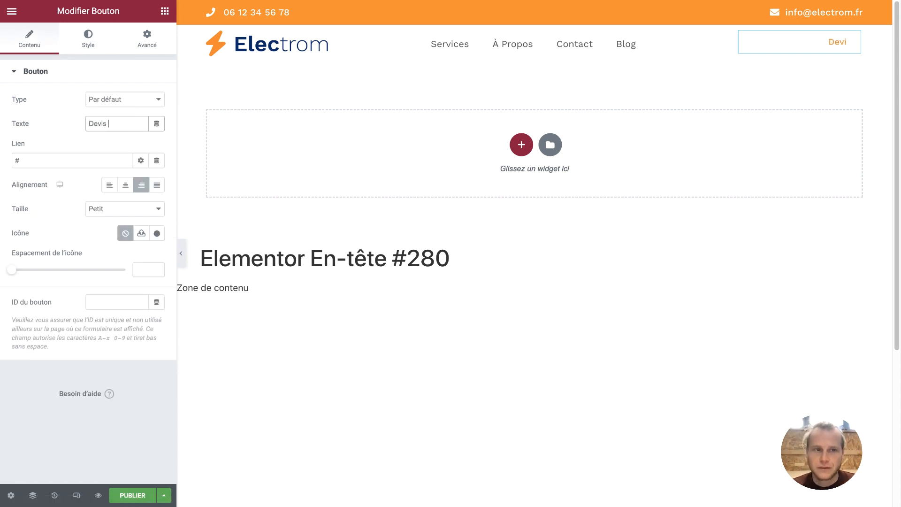
type("Gratuit")
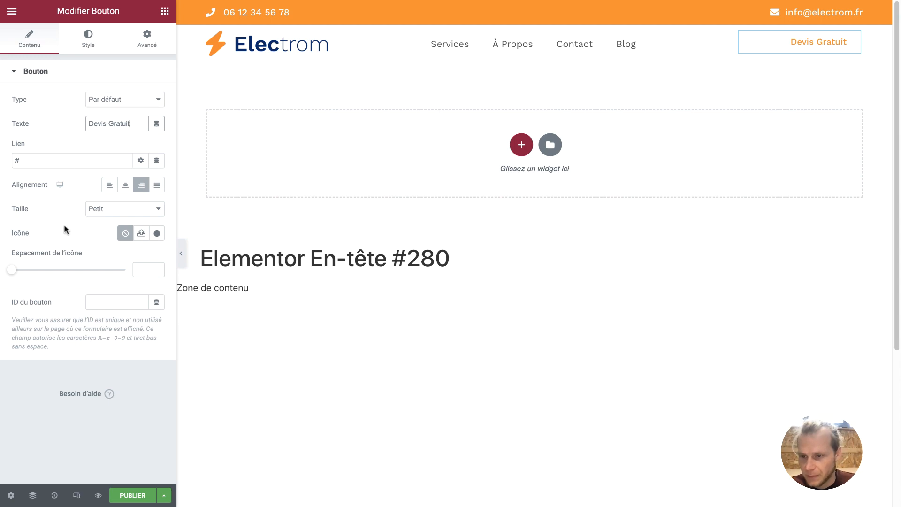
Add a pointing hand icon to the button from the icon library
left_click(157, 233)
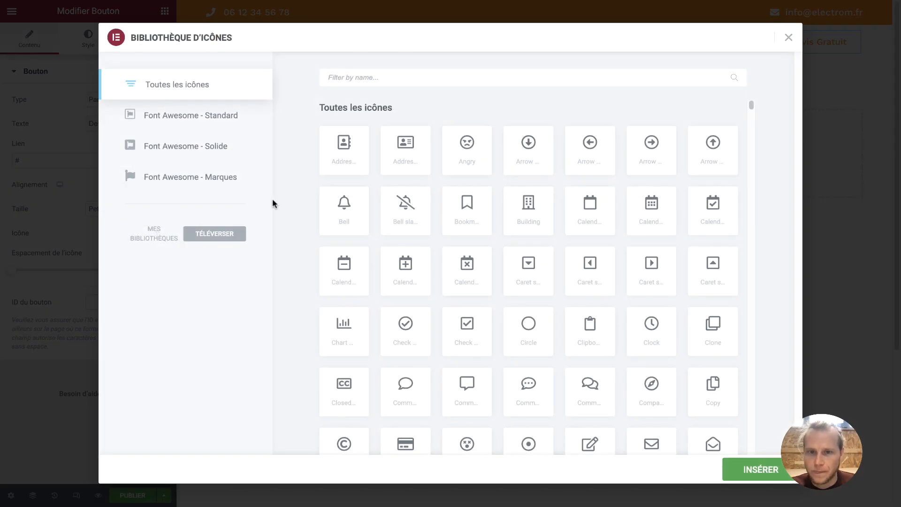
scroll(413, 230, "down", 15)
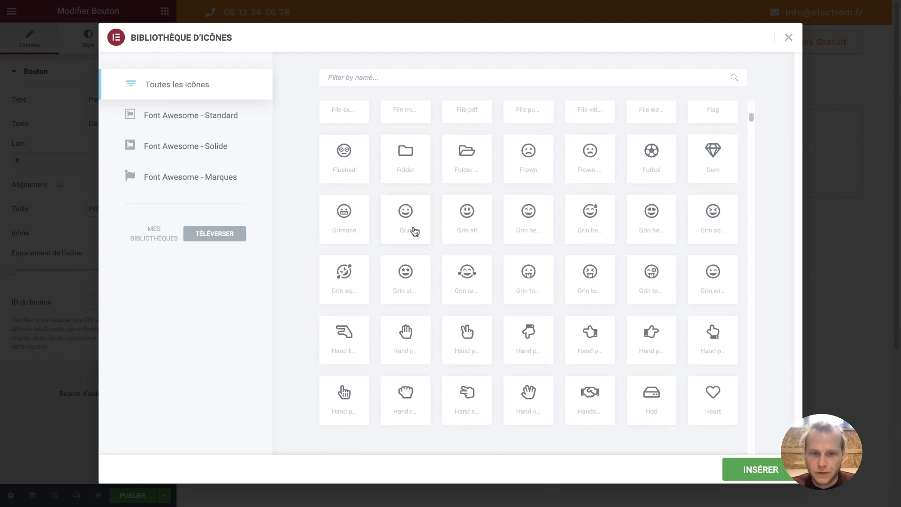
scroll(413, 230, "up", 4)
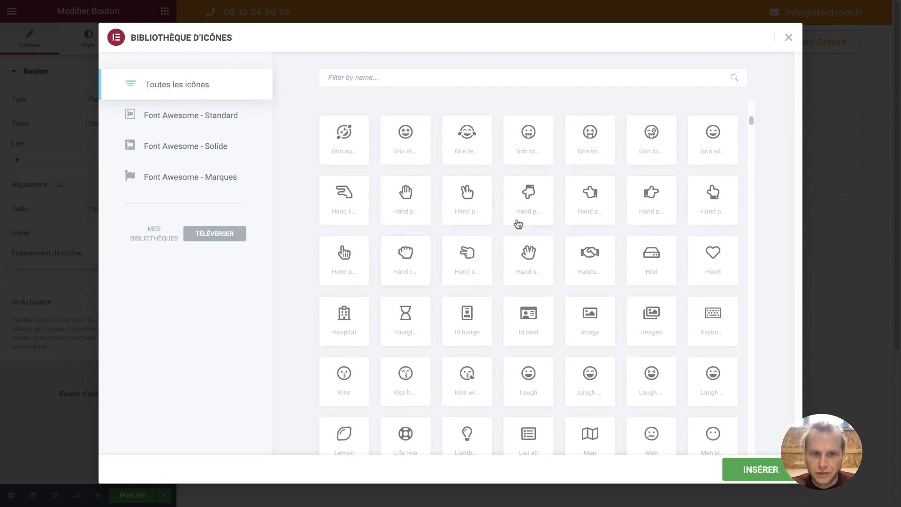
left_click(643, 207)
left_click(765, 467)
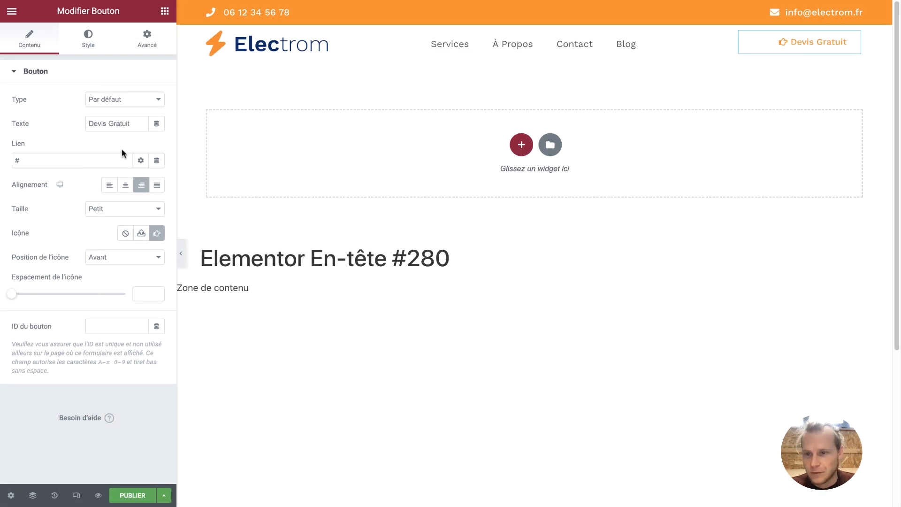
Replace the hand with the Caret right icon, found by filtering 'car'
left_click(157, 233)
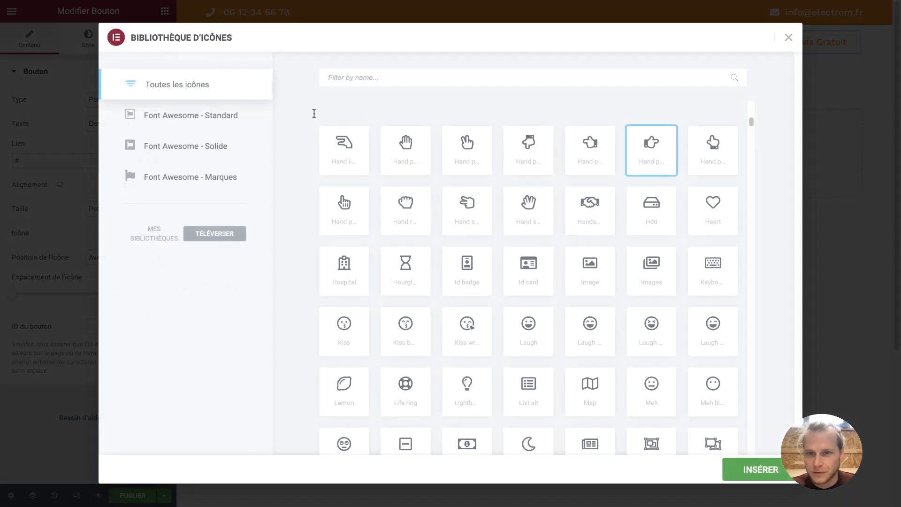
left_click(346, 77)
type("car")
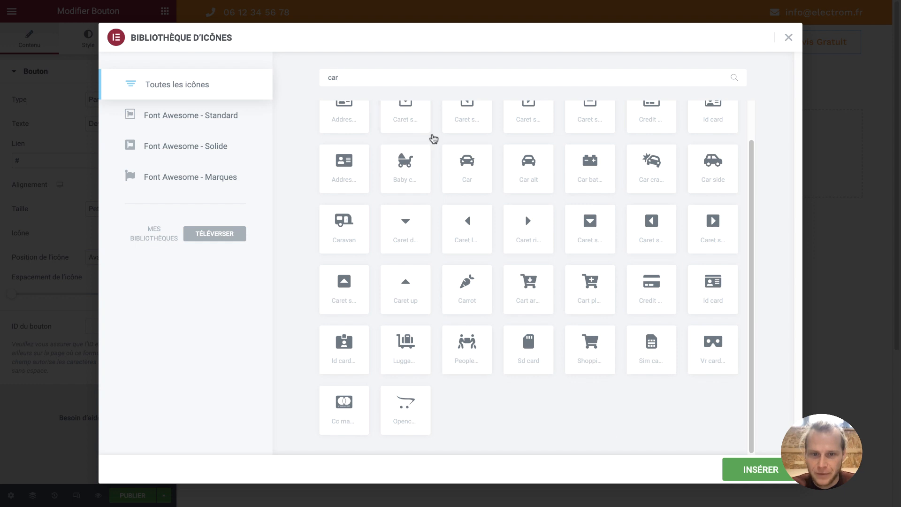
left_click(527, 228)
scroll(606, 291, "up", 2)
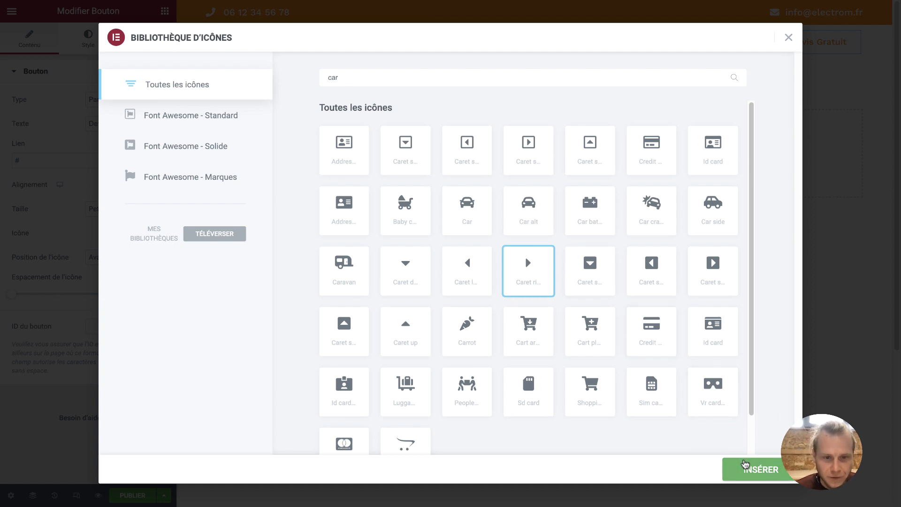
left_click(746, 465)
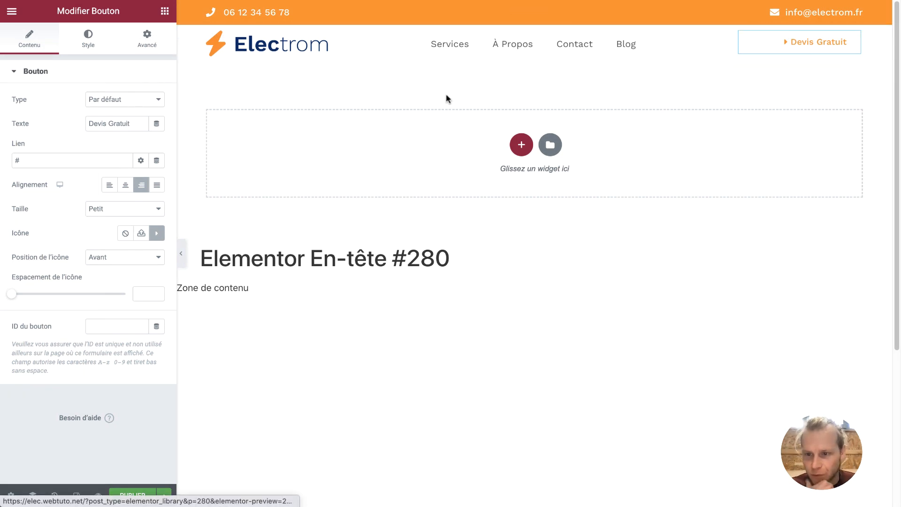
Place the icon after the text with 10 px icon spacing
left_click(126, 257)
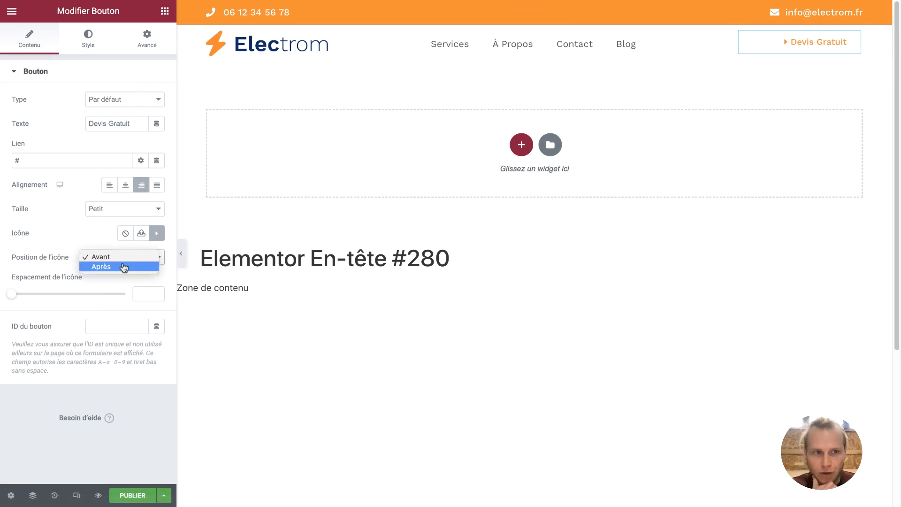
left_click(124, 266)
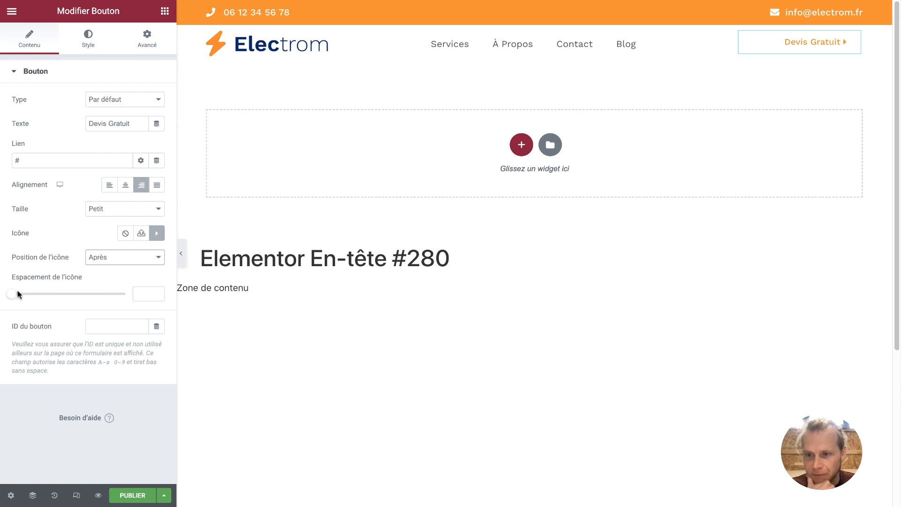
left_click_drag(18, 295, 38, 300)
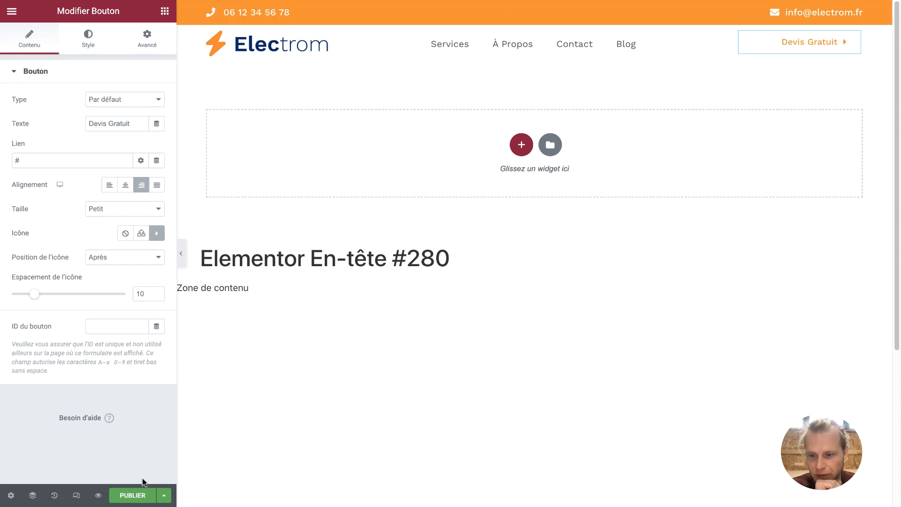
Publish the header with display condition Inclure > Unique > Pages > Blog, then Enregistrer & Fermer
left_click(134, 496)
left_click(457, 291)
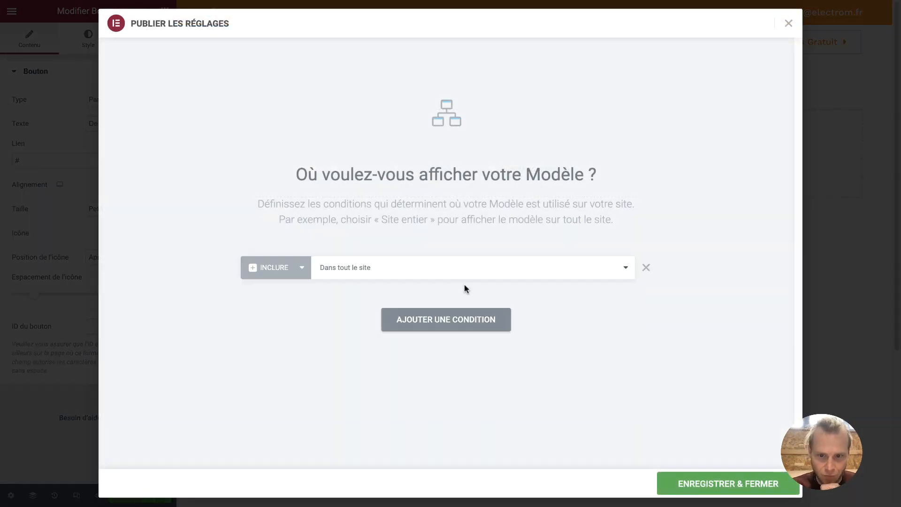
left_click(376, 271)
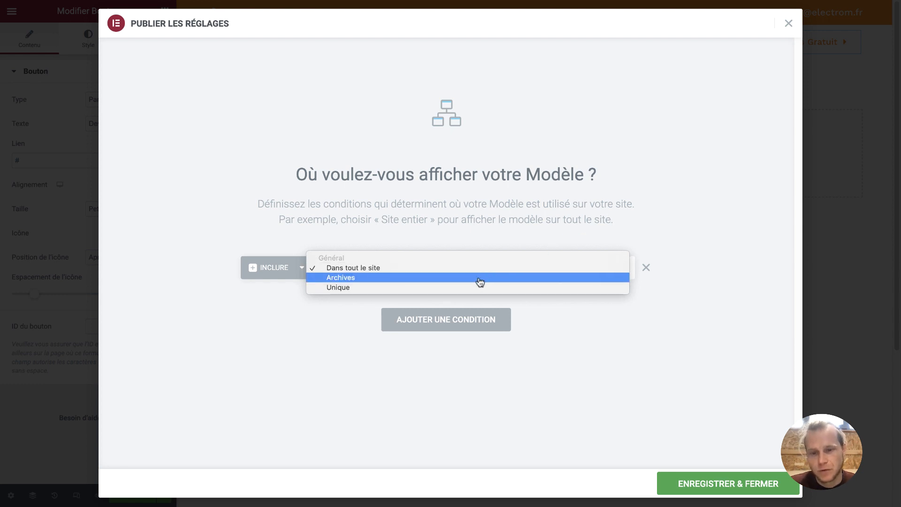
left_click(468, 287)
left_click(512, 273)
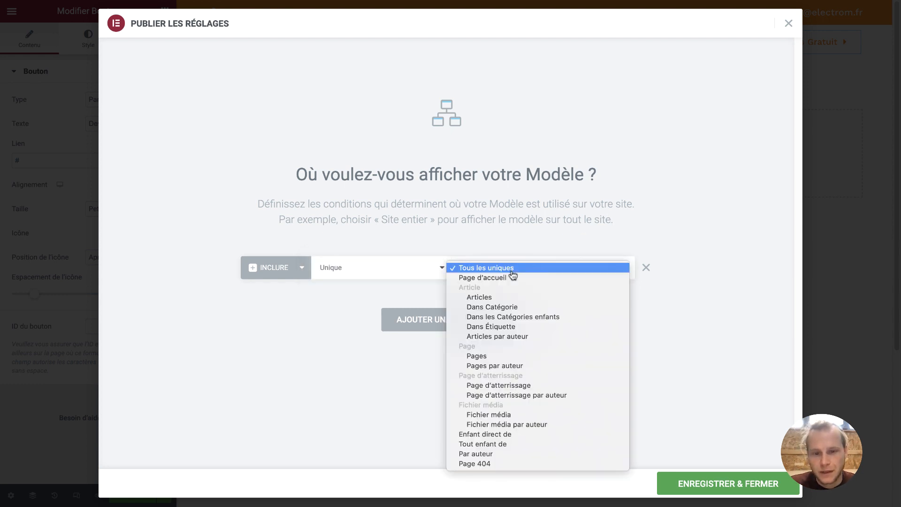
left_click(495, 357)
left_click(573, 274)
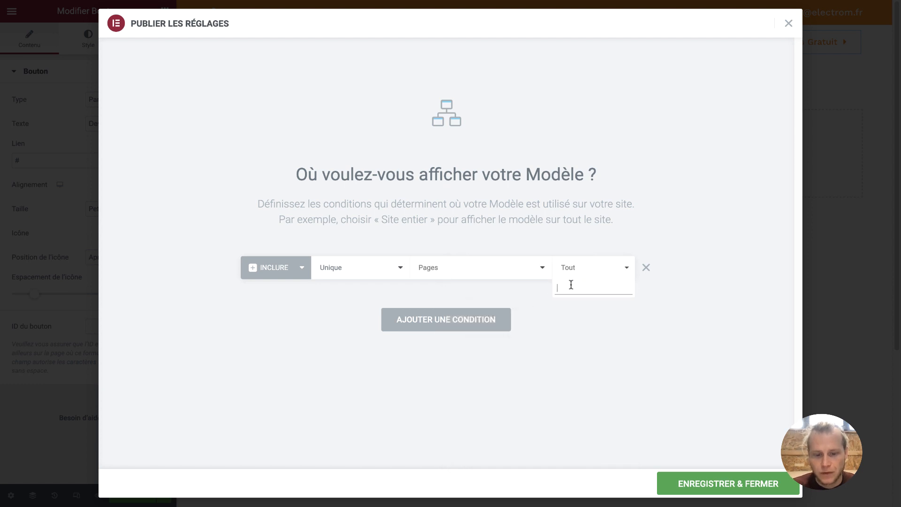
type("blog")
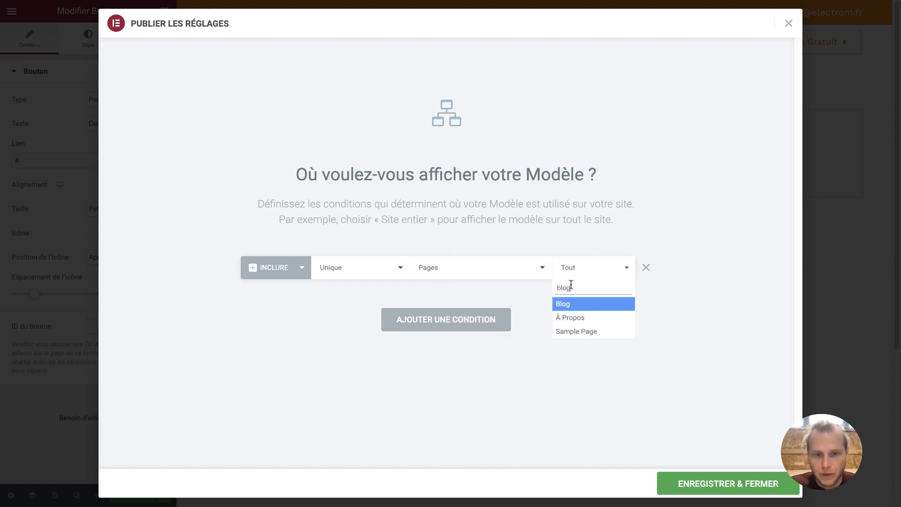
left_click(571, 308)
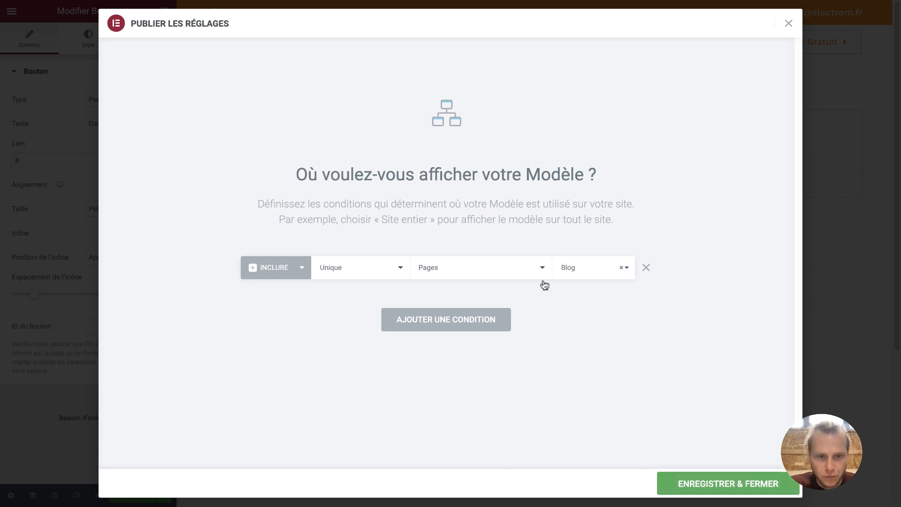
left_click(671, 477)
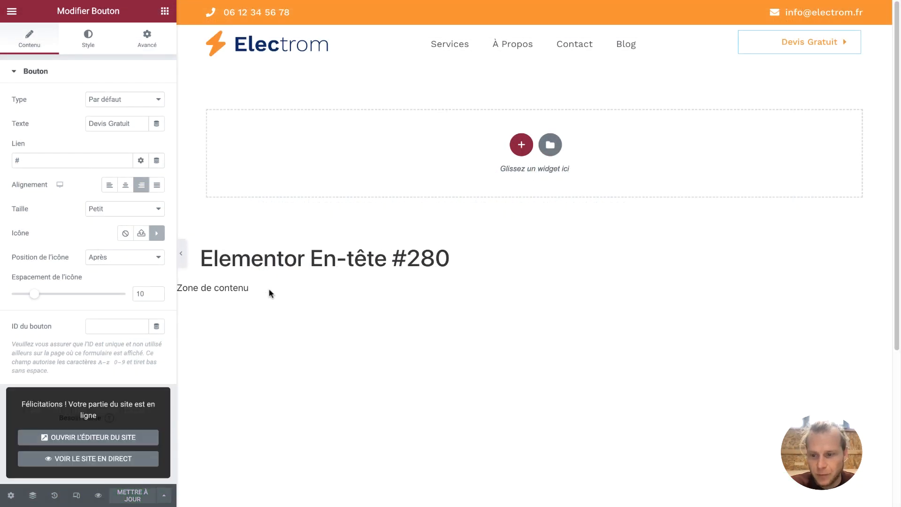
View the live site, go to the Electrom home page, then open the Blog page
left_click(132, 459)
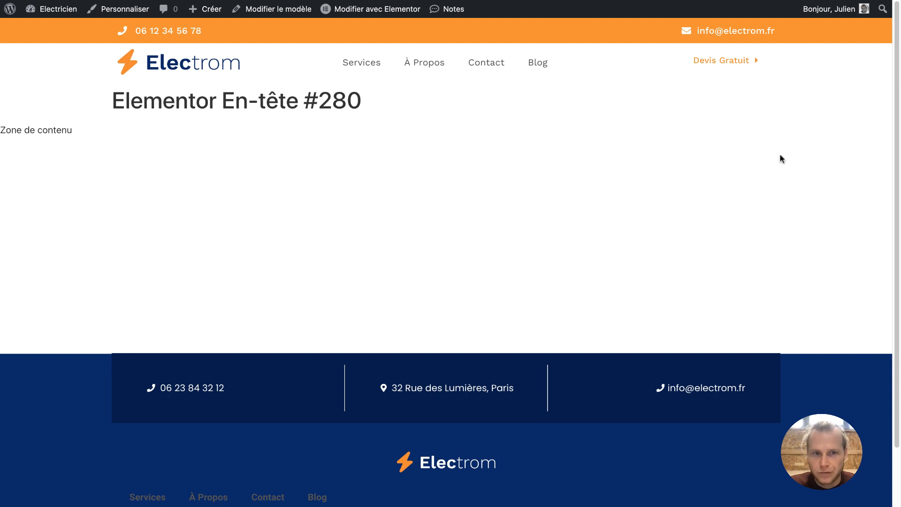
scroll(781, 152, "down", 1)
scroll(780, 152, "up", 1)
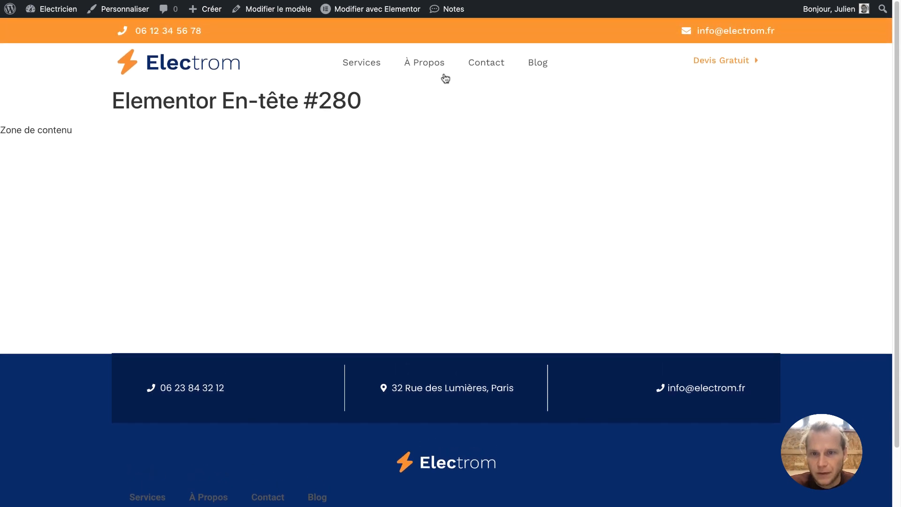
left_click(201, 61)
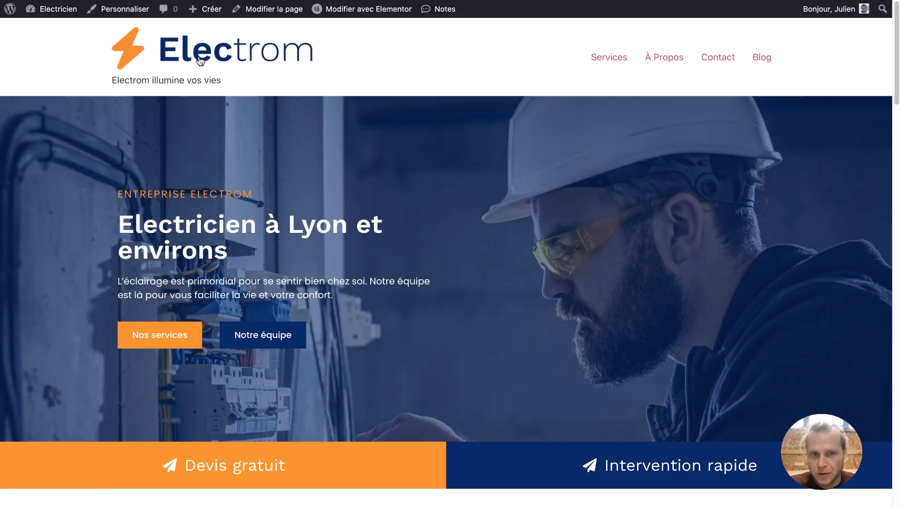
left_click(761, 58)
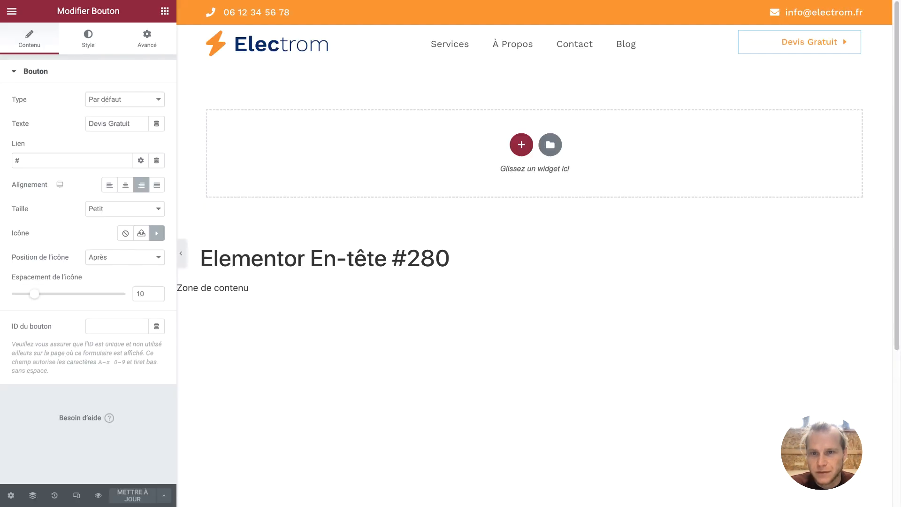
Change the header's display condition to Dans tout le site and save it
left_click(164, 496)
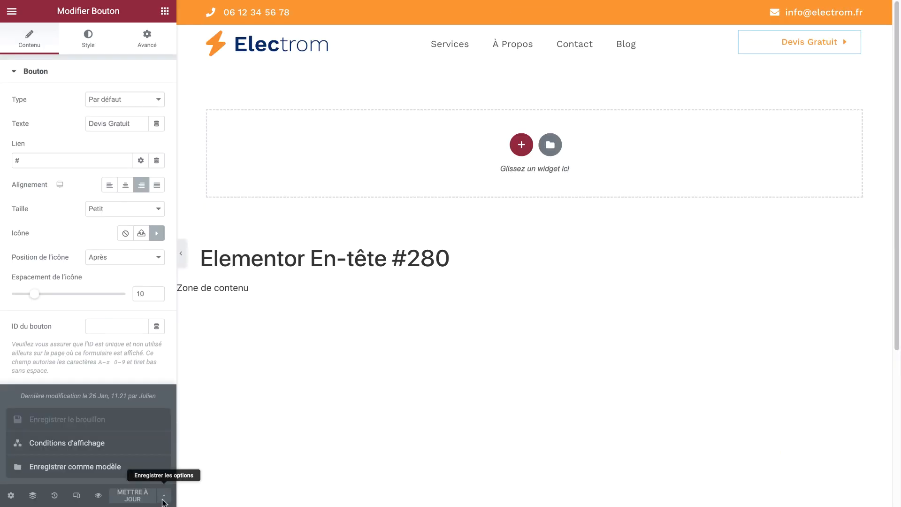
left_click(119, 444)
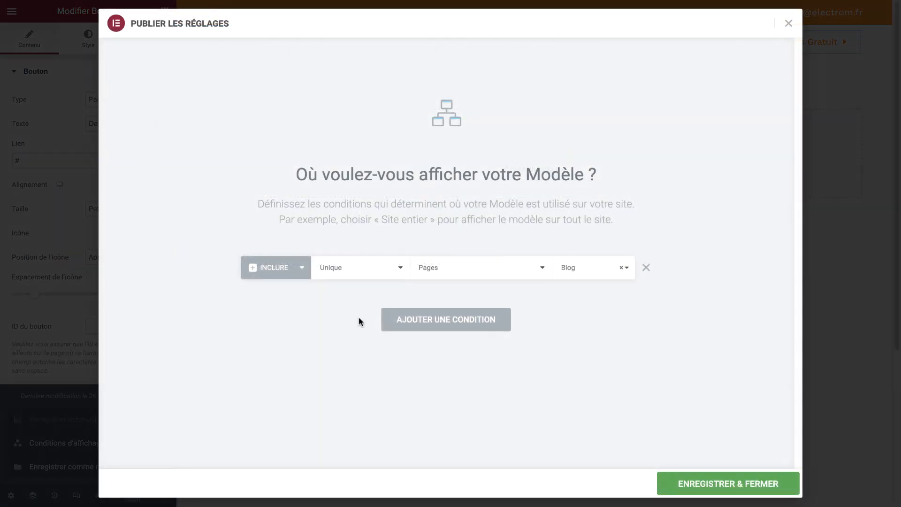
left_click(388, 267)
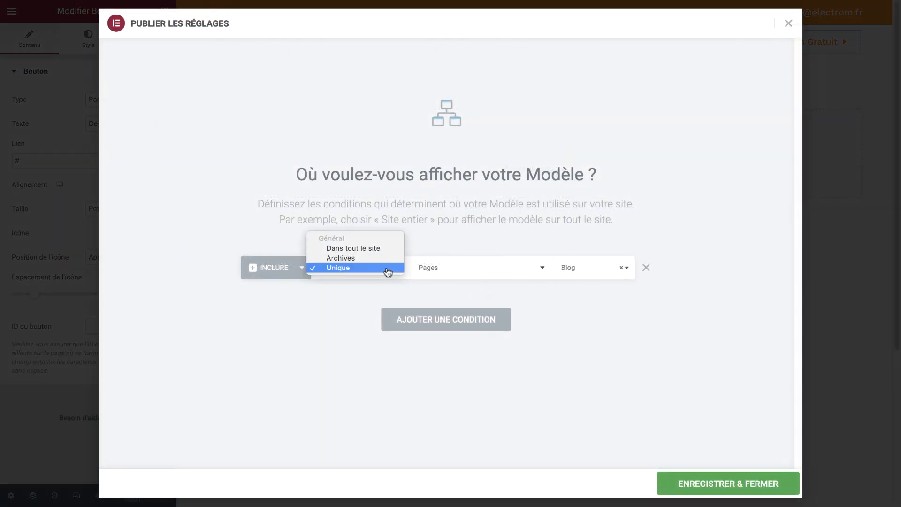
left_click(354, 248)
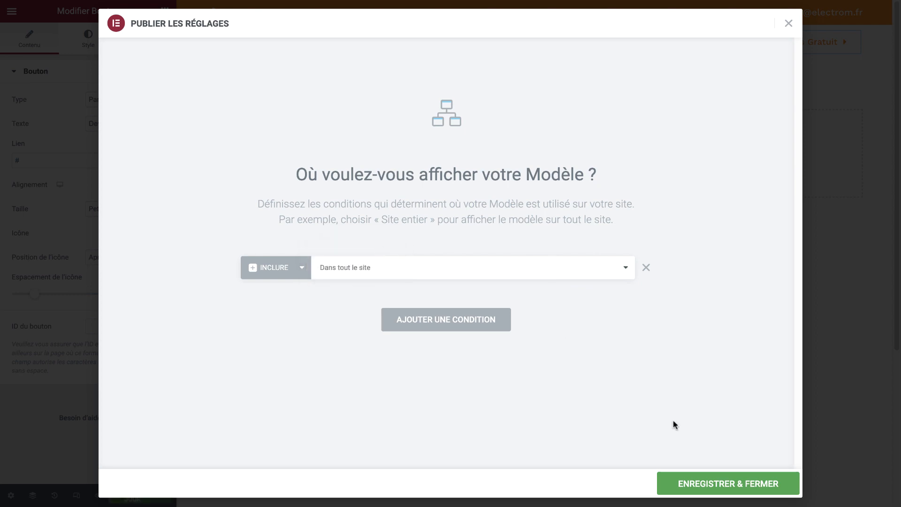
left_click(694, 481)
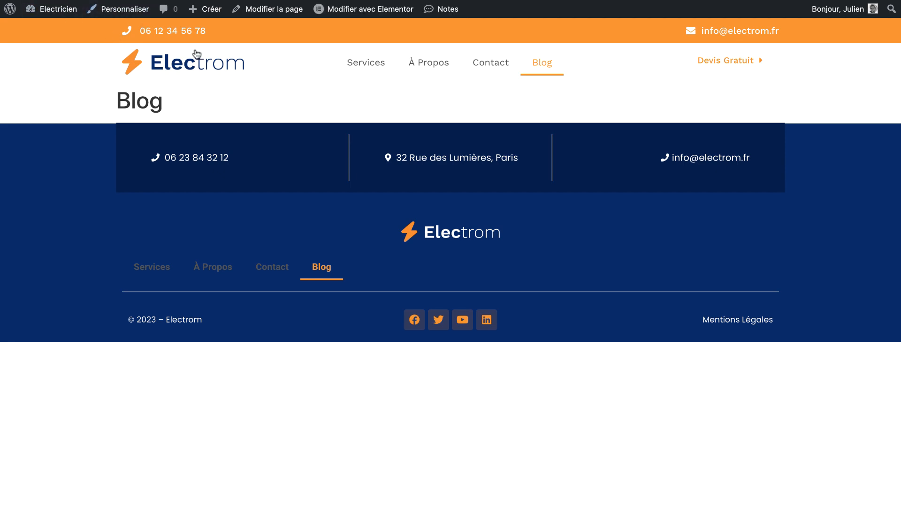
Return to the home page to check the new orange contact bar header
left_click(208, 64)
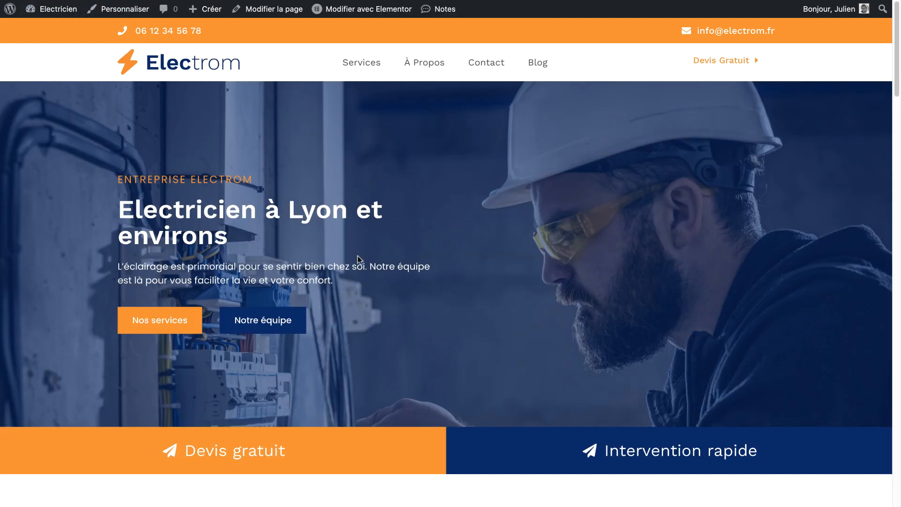
scroll(396, 297, "down", 20)
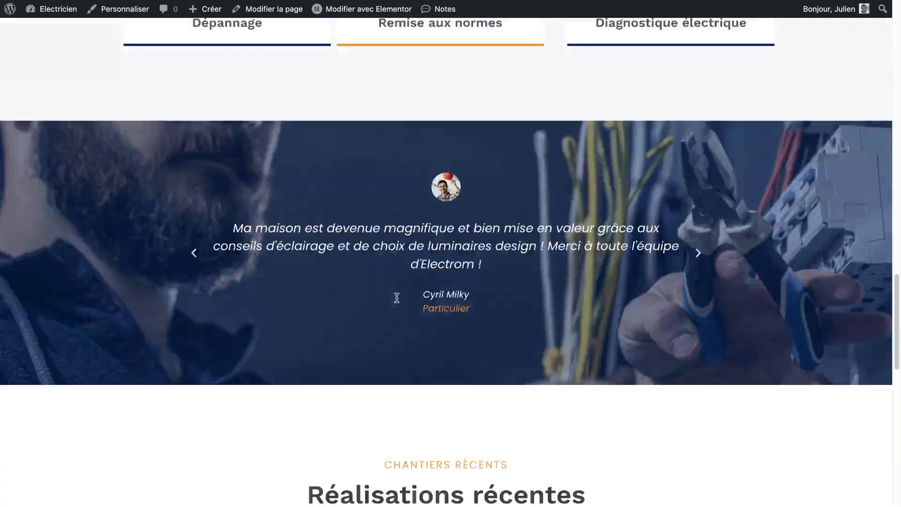
scroll(398, 302, "up", 15)
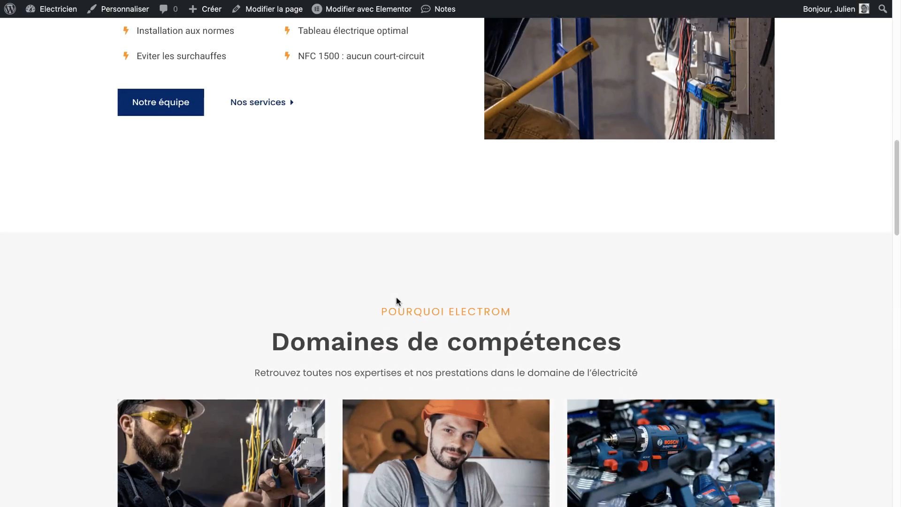
Scroll through header template #280 in the editor to review it
scroll(397, 301, "down", 12)
scroll(396, 298, "up", 20)
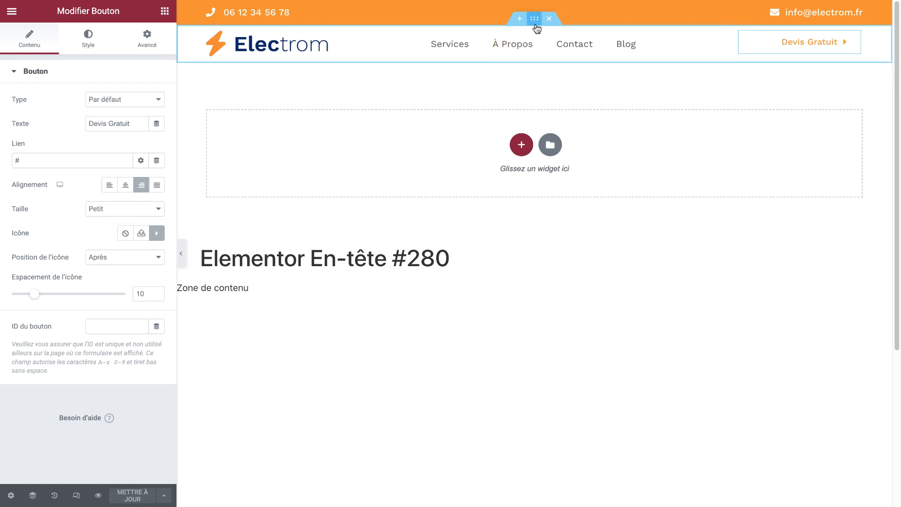
Select the header section, try Milieu vertical alignment, then revert it to Par défaut
left_click(535, 19)
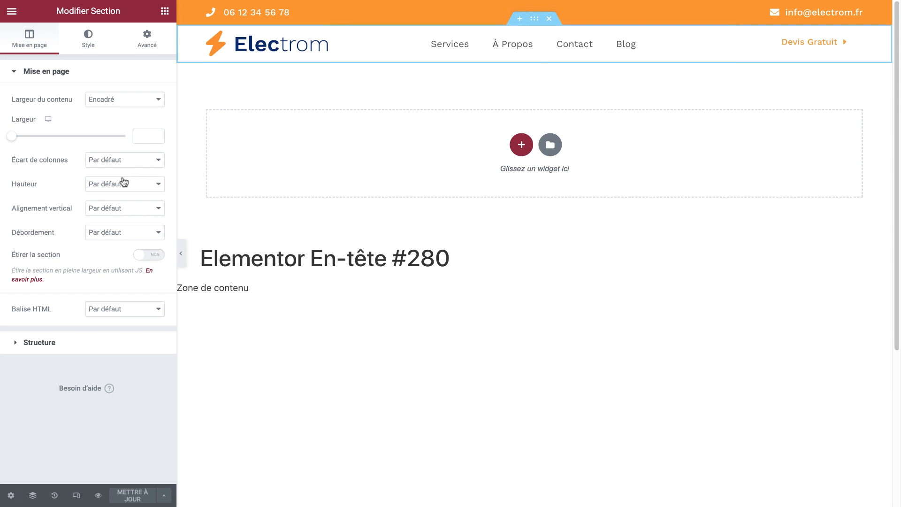
left_click(120, 204)
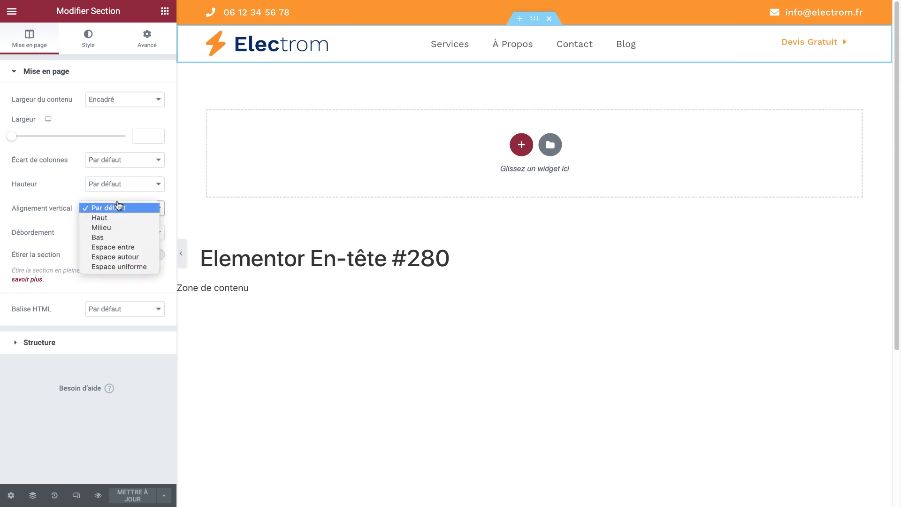
left_click(116, 229)
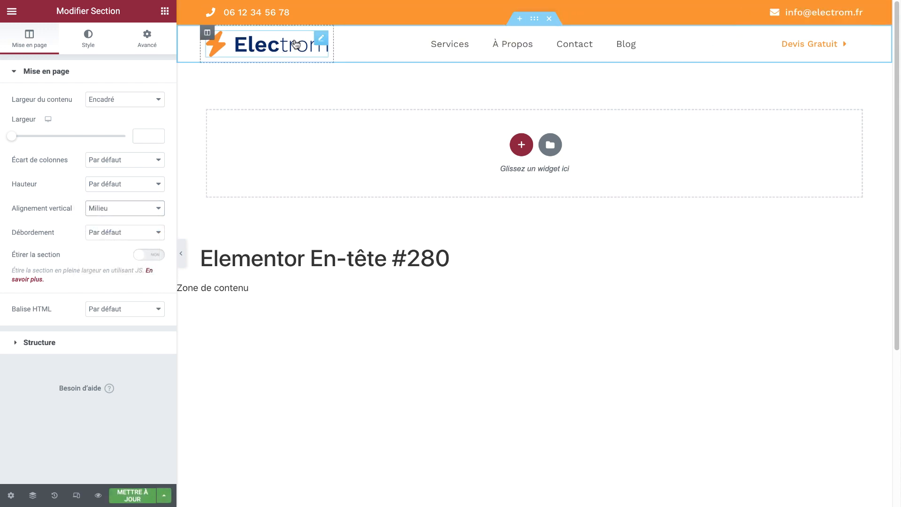
left_click(135, 209)
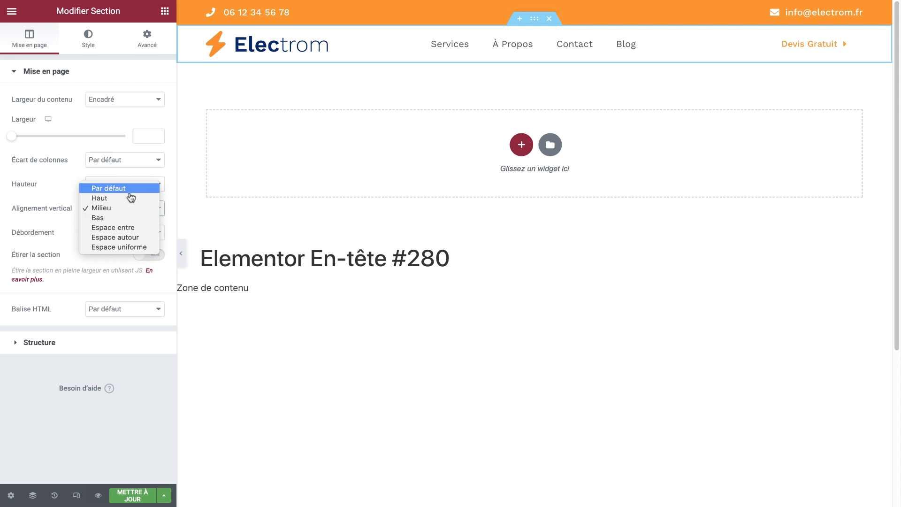
left_click(130, 190)
Adjust the Electrom logo's width in its Style settings
left_click(322, 39)
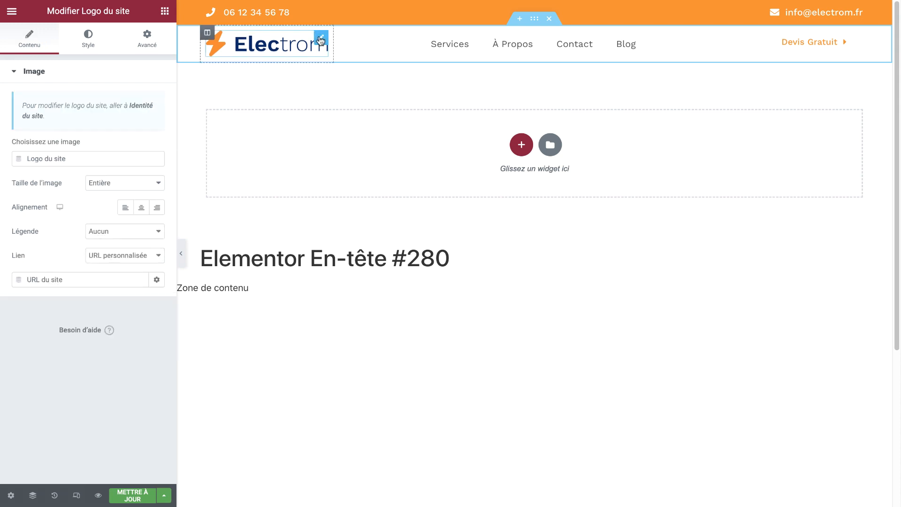
left_click(78, 44)
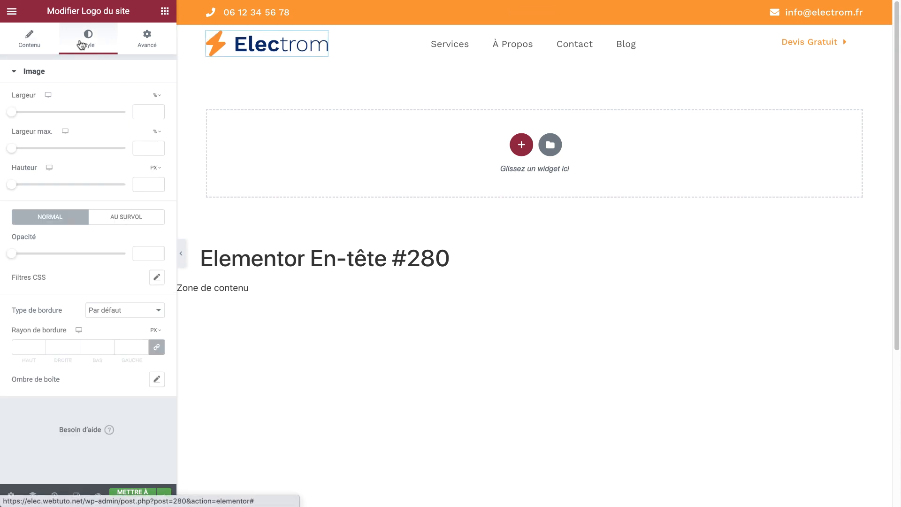
left_click_drag(14, 113, 36, 115)
left_click_drag(45, 116, 44, 117)
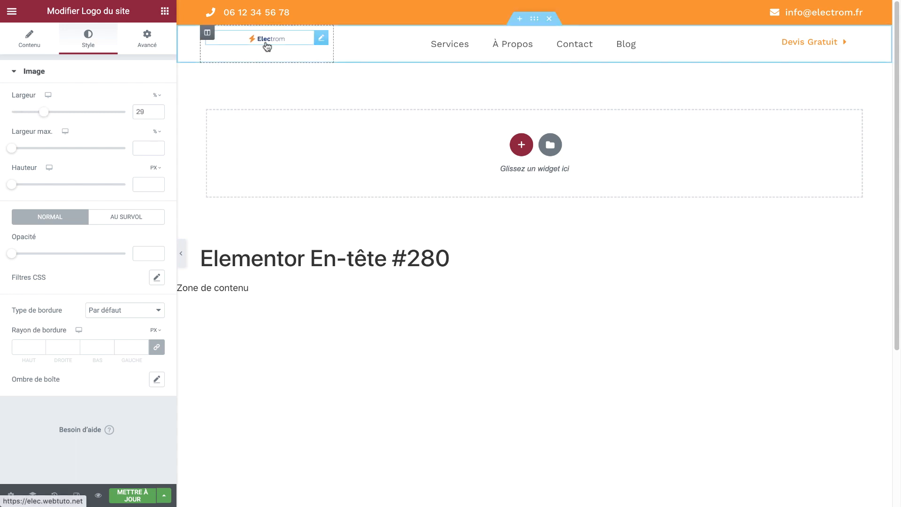
Set the header section's vertical alignment to Milieu, keeping default height
left_click(527, 21)
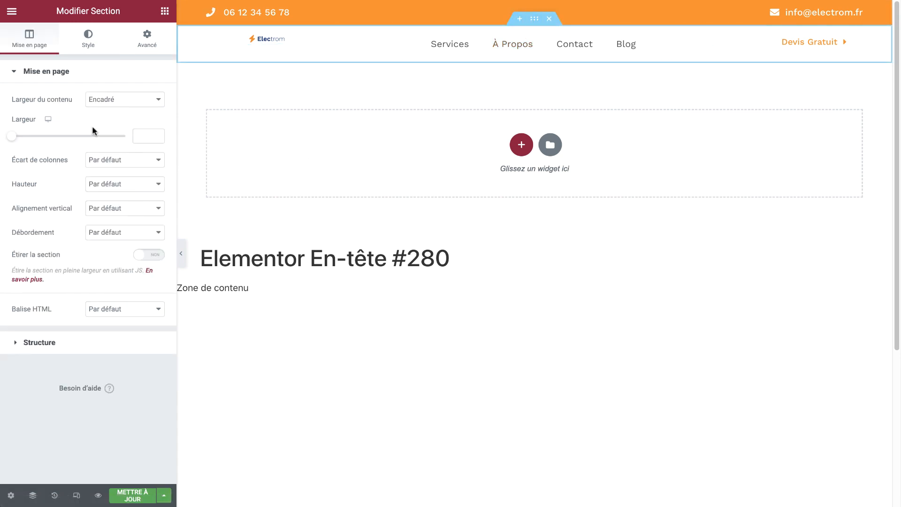
left_click(123, 185)
left_click(121, 182)
left_click(122, 209)
left_click(120, 228)
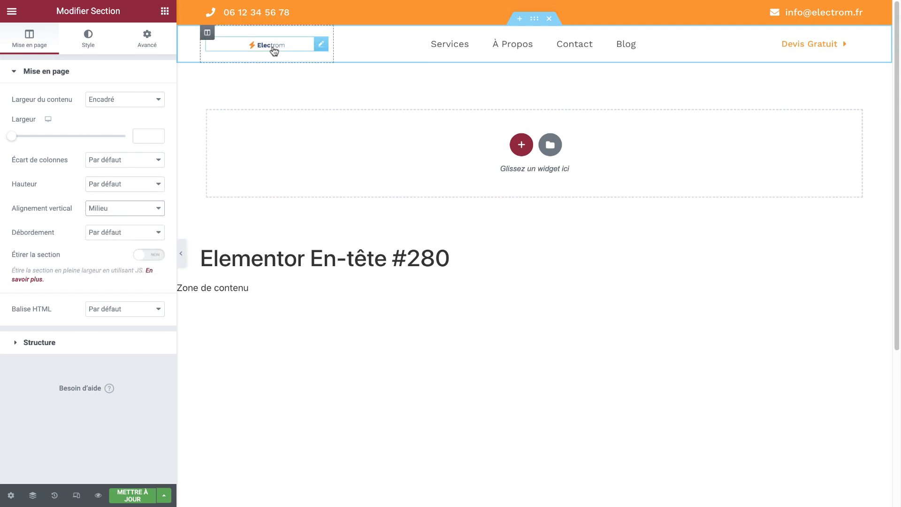
Widen the logo to 80% and align it to the left
left_click(320, 45)
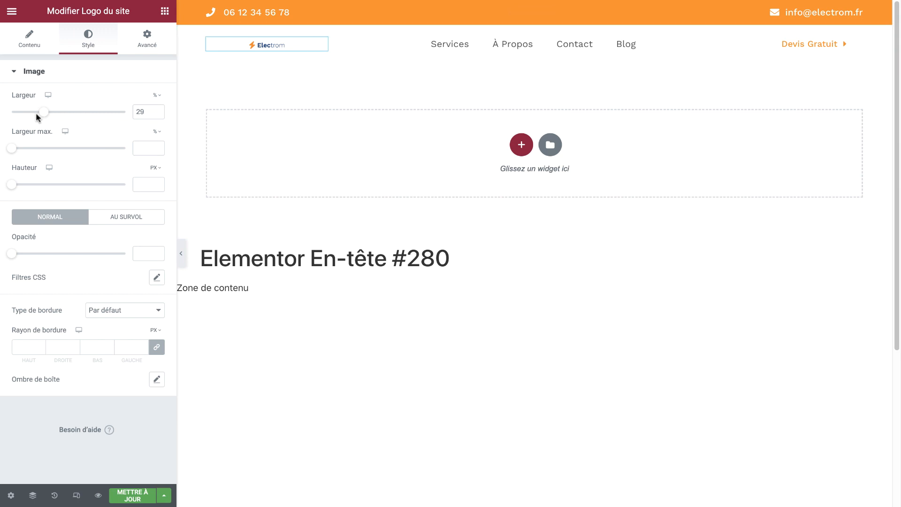
left_click_drag(44, 117, 102, 118)
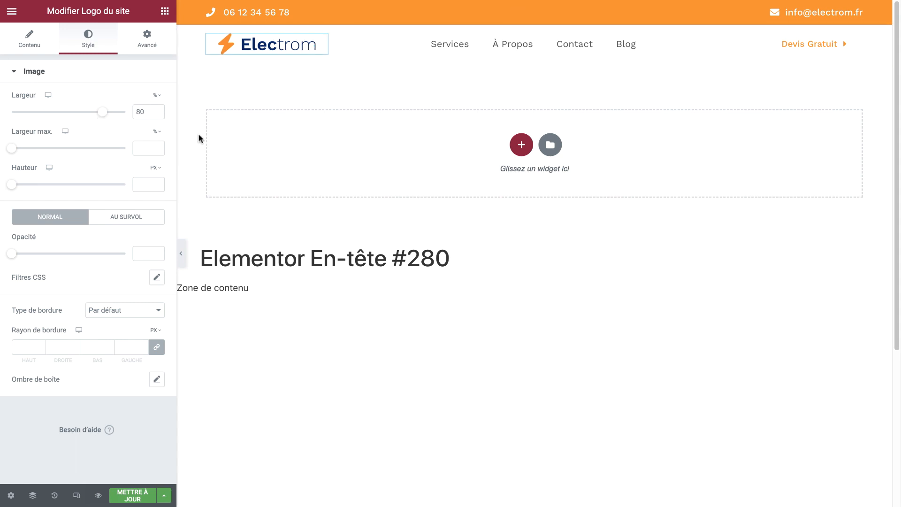
left_click(30, 36)
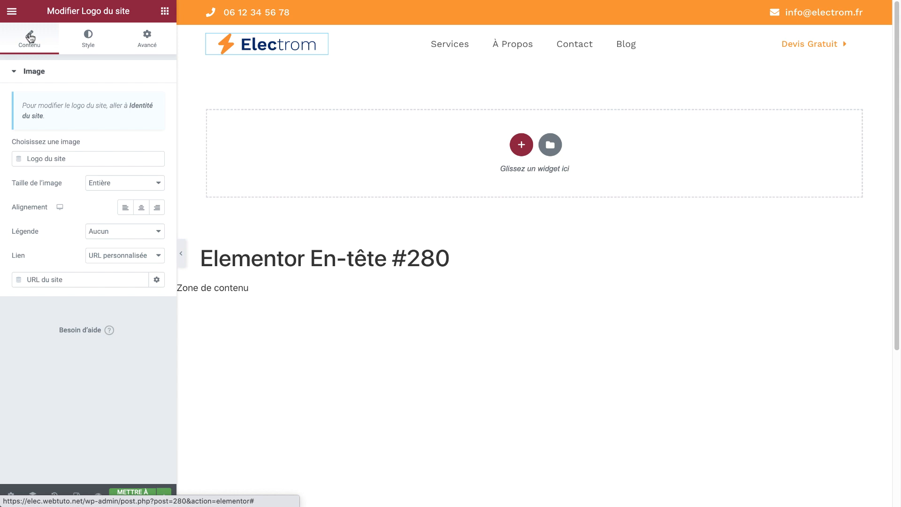
left_click(127, 207)
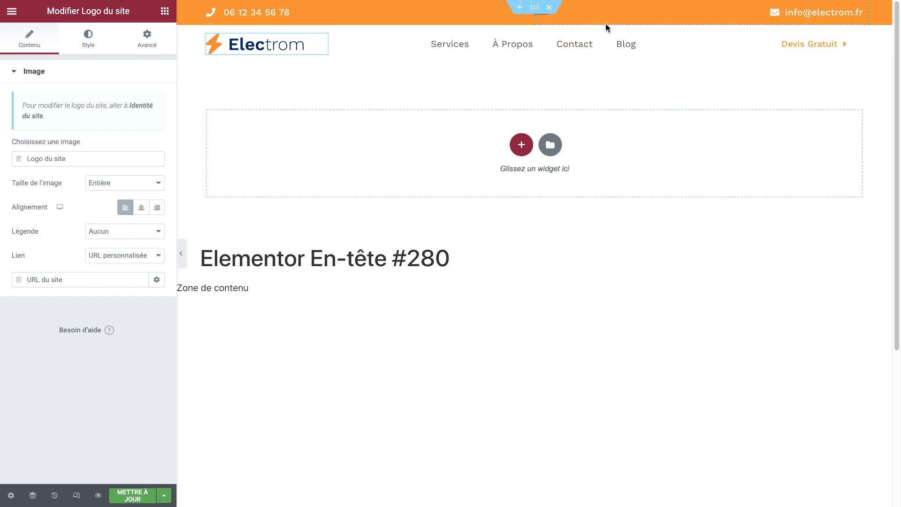
Select the Devis Gratuit button column and open the Navigator
left_click(740, 34)
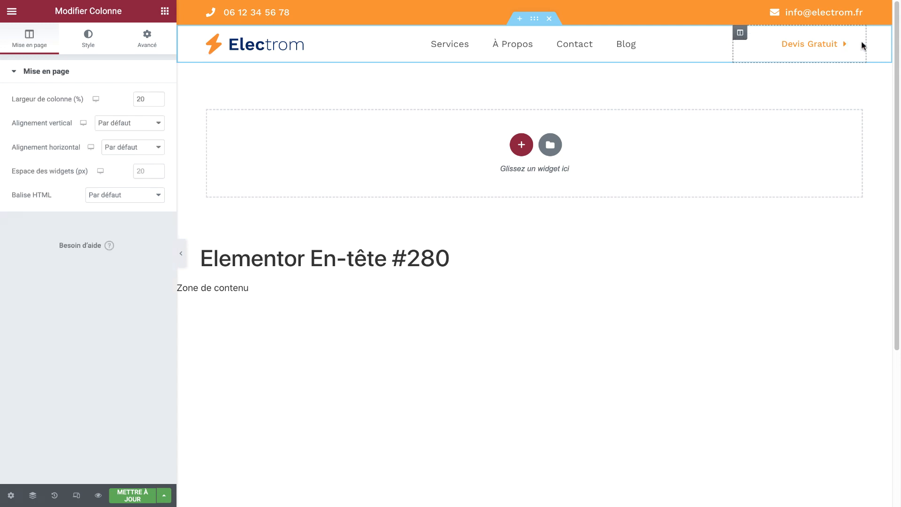
left_click(854, 40)
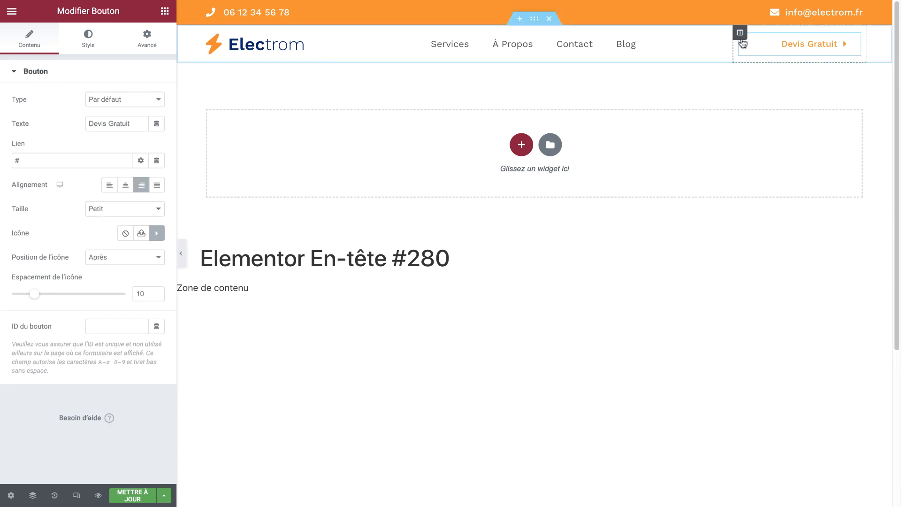
left_click(740, 34)
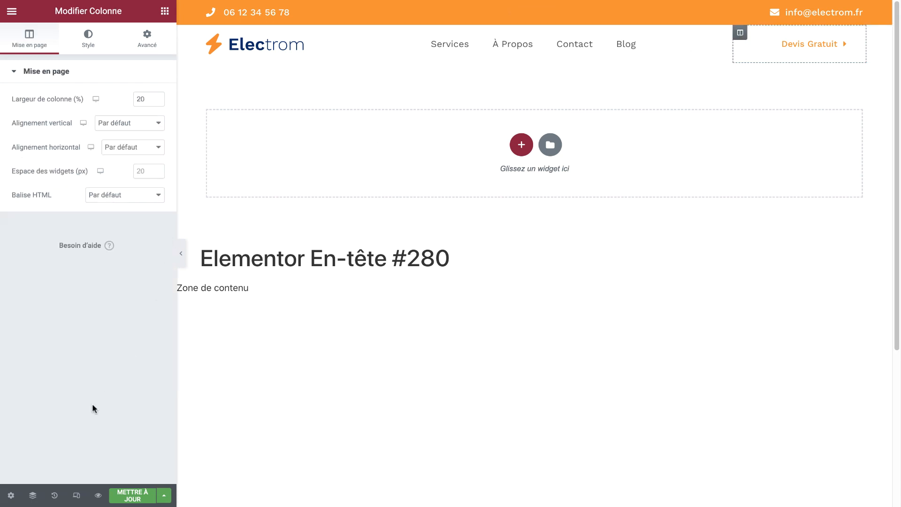
left_click(32, 495)
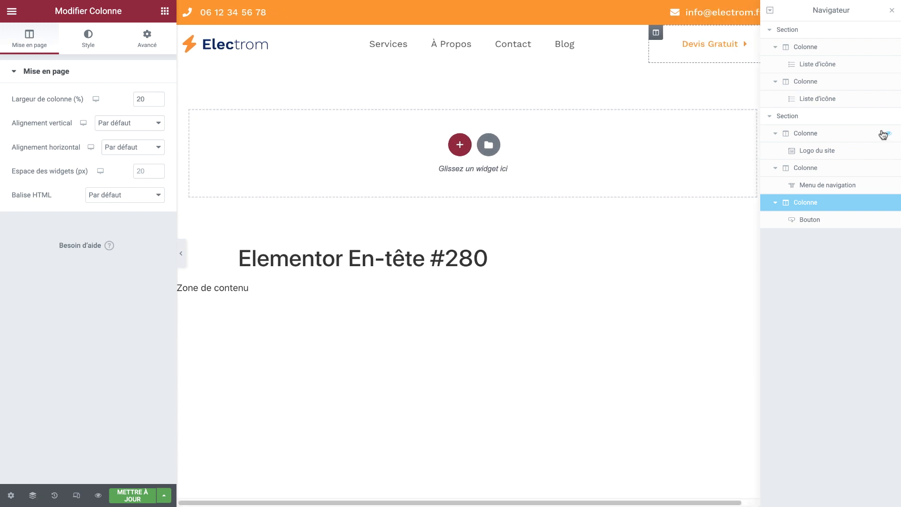
Rename the top contact bar section to 'CTA header'
left_click(803, 170)
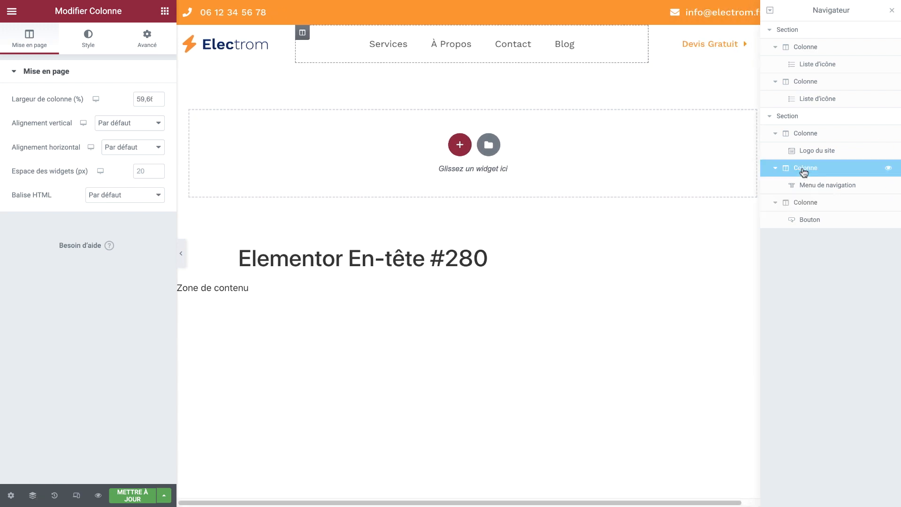
left_click(797, 117)
left_click(792, 31)
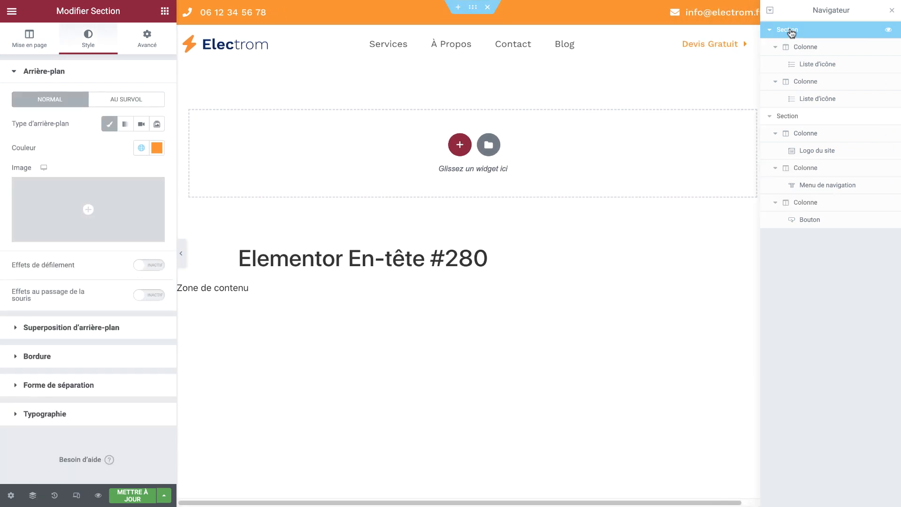
double_click(792, 30)
type("CTA")
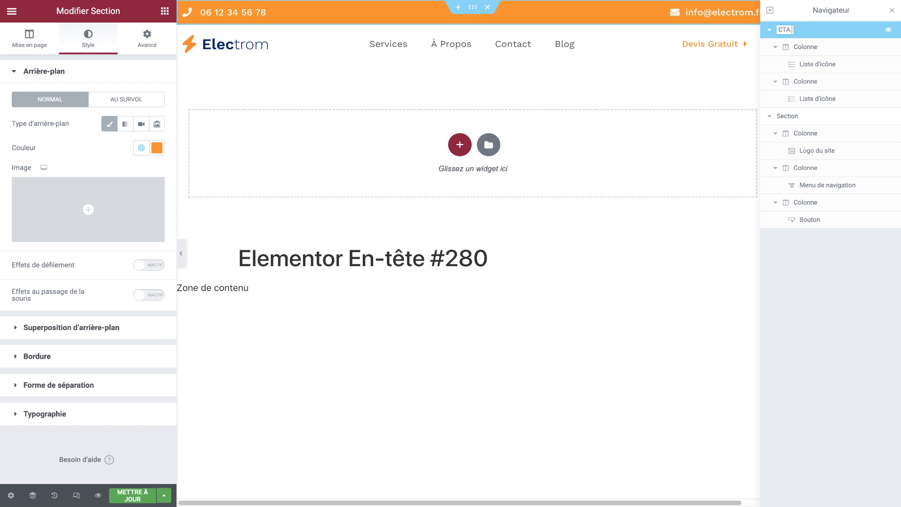
type(" header")
key("Return")
Rename the second section to 'Header Menu Logo'
left_click(807, 121)
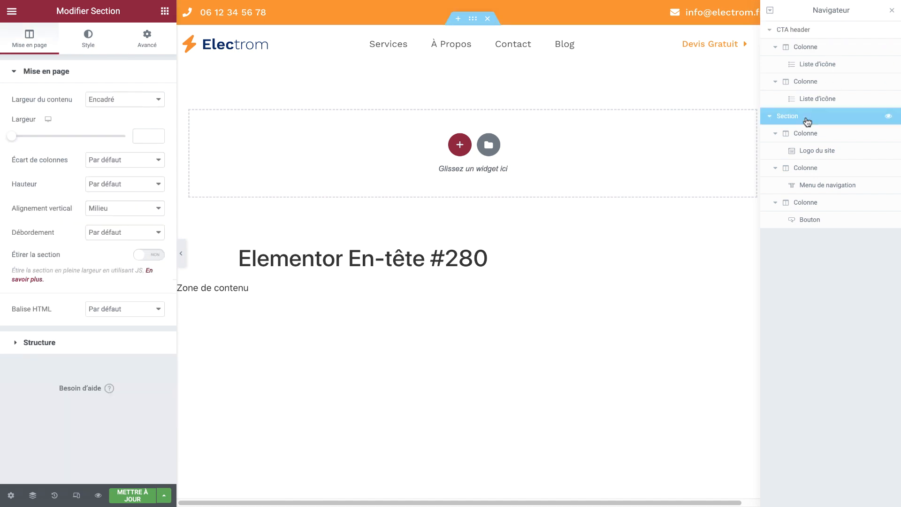
double_click(797, 117)
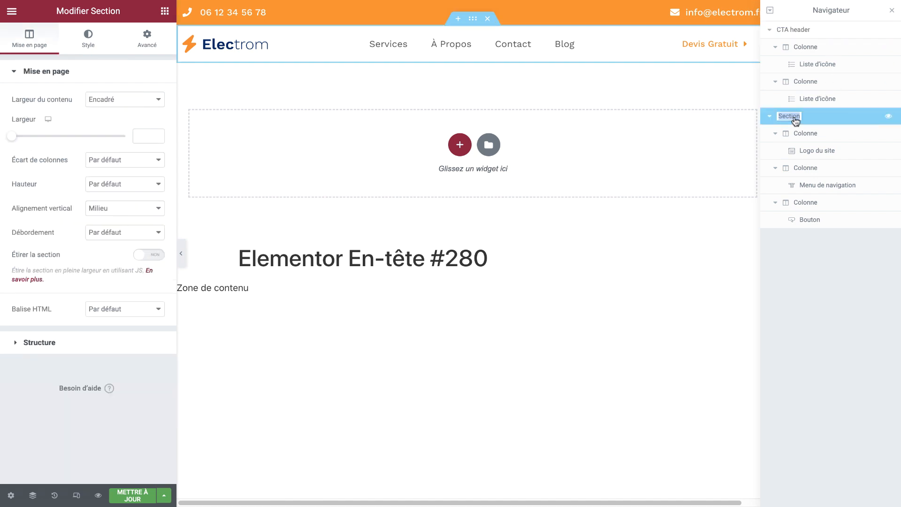
type("Header Menu Logo")
key("Return")
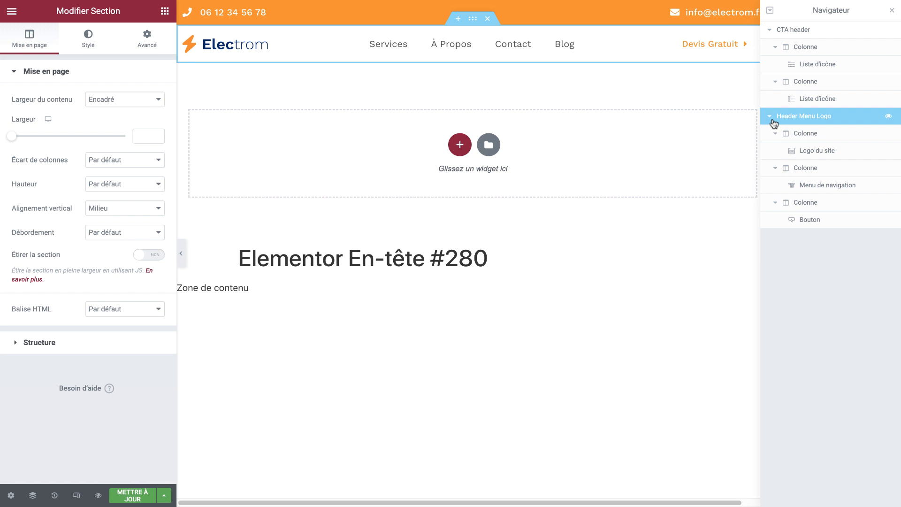
left_click(795, 133)
left_click(802, 206)
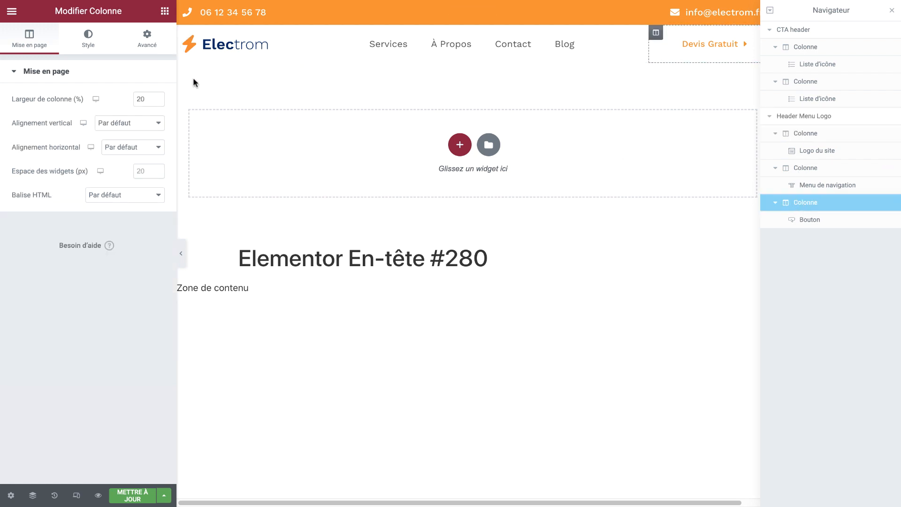
Set the Devis Gratuit button column's inner padding to 0 on all sides
left_click(146, 37)
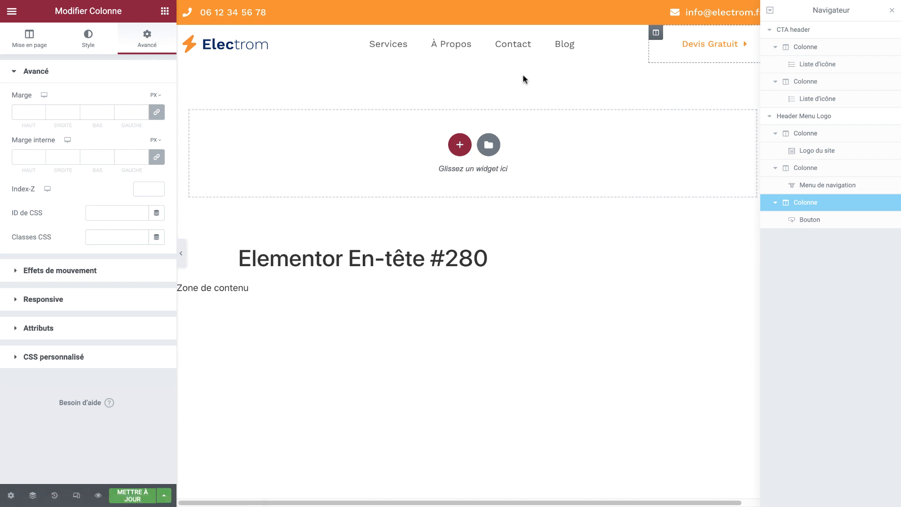
left_click(892, 12)
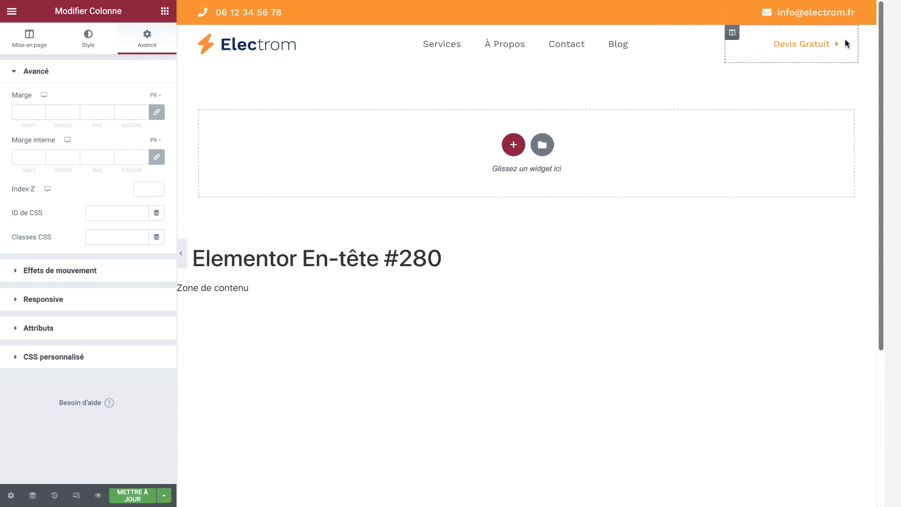
left_click(32, 152)
type("0")
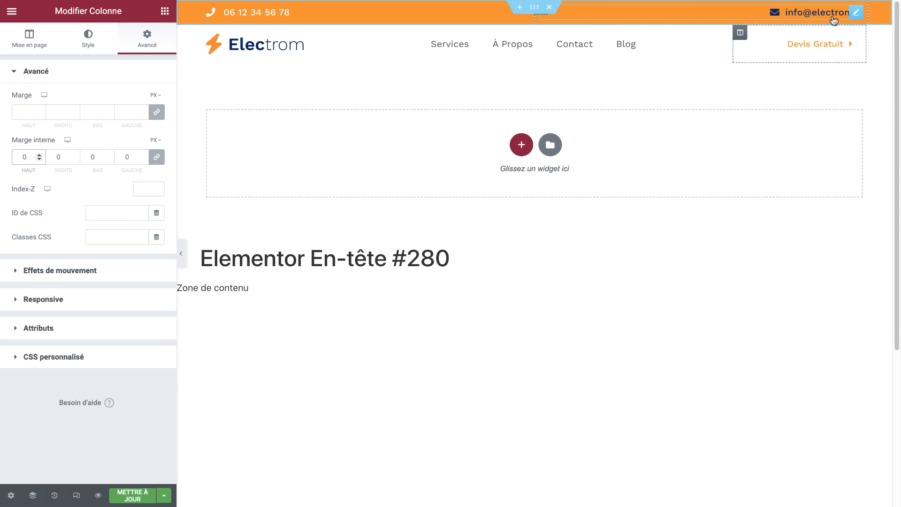
Zero the inner padding of the contact bar's email and phone columns
left_click(543, 19)
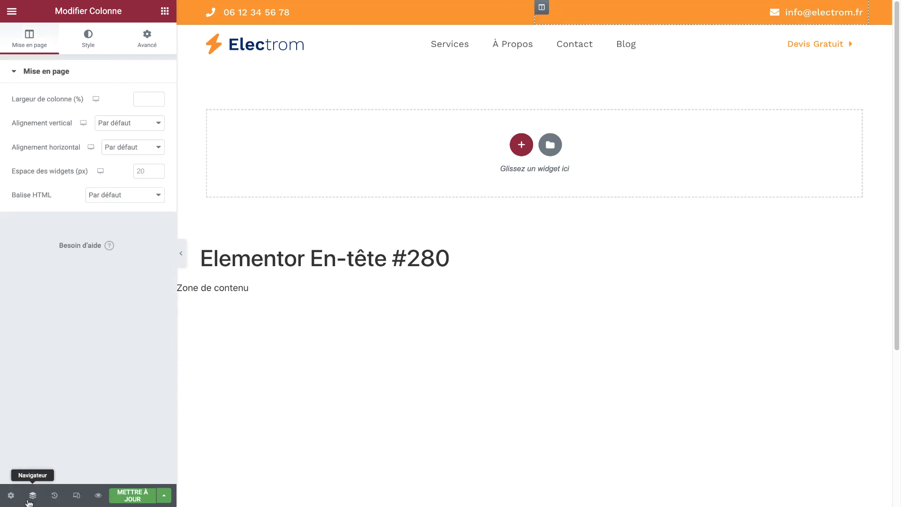
left_click(150, 40)
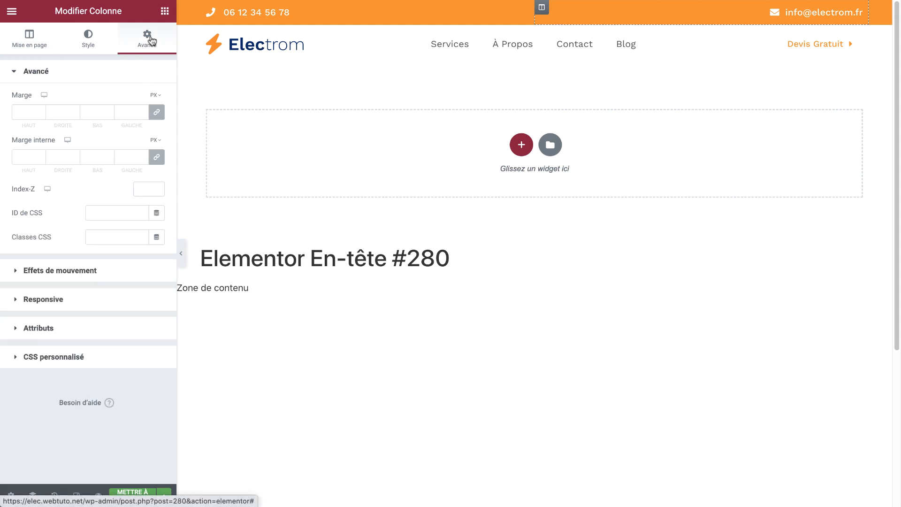
left_click(126, 156)
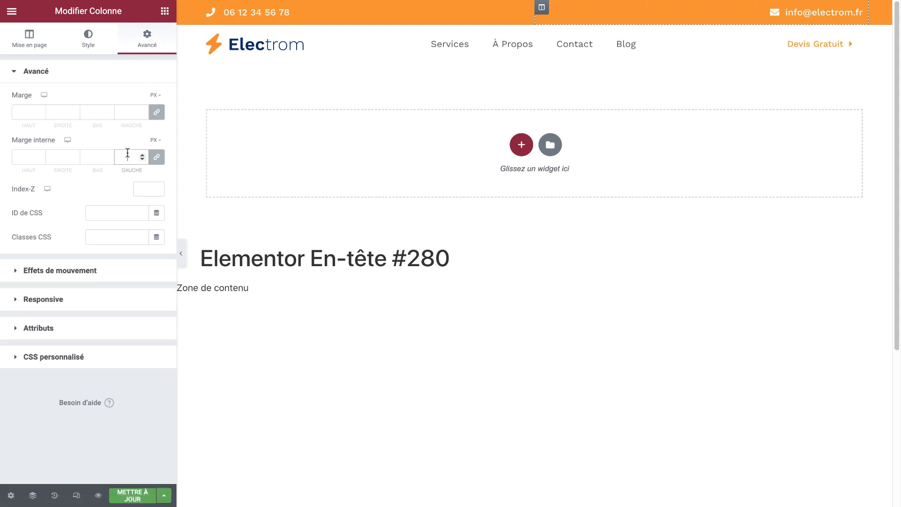
type("0")
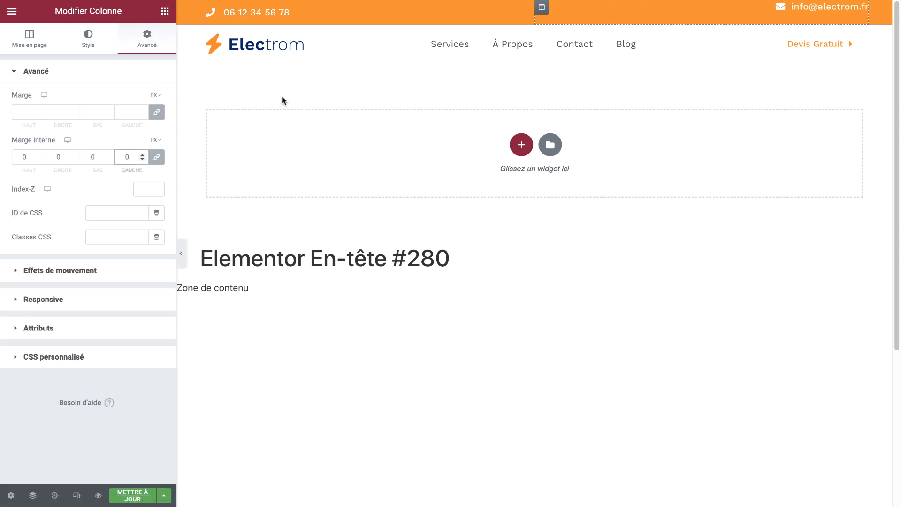
left_click(207, 8)
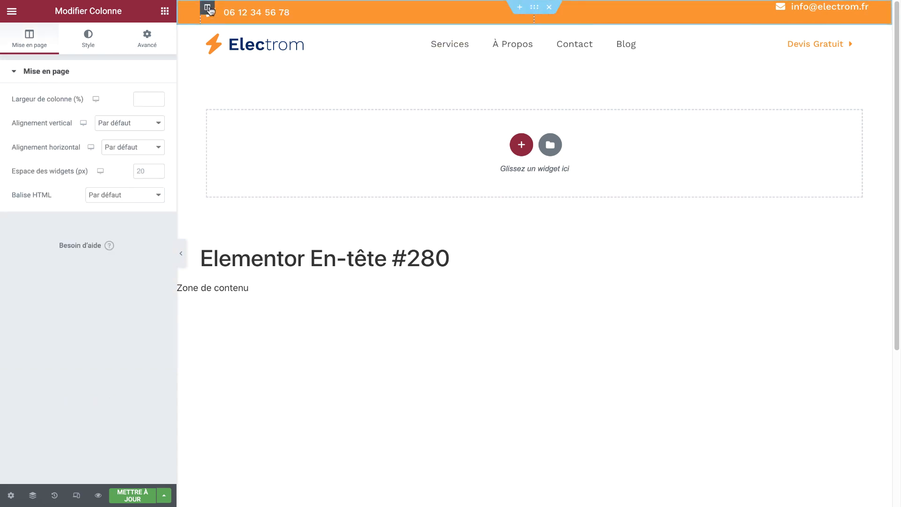
left_click(147, 47)
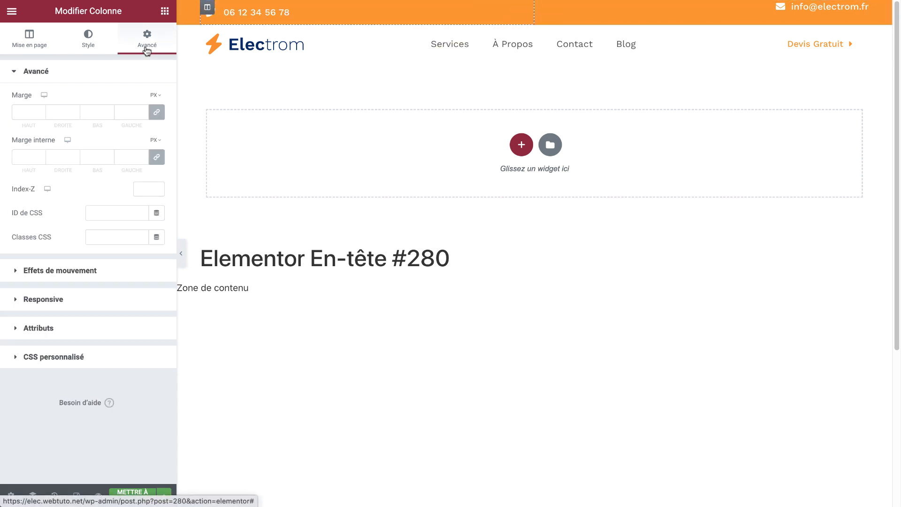
left_click(87, 157)
type("0")
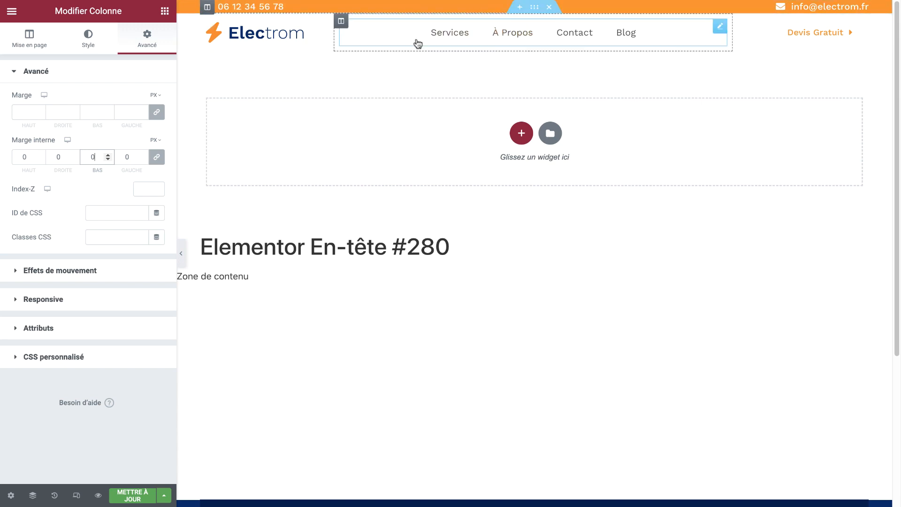
Set the orange contact bar section's height to Minimum height at 30 px, then advance to the next slide
left_click(534, 6)
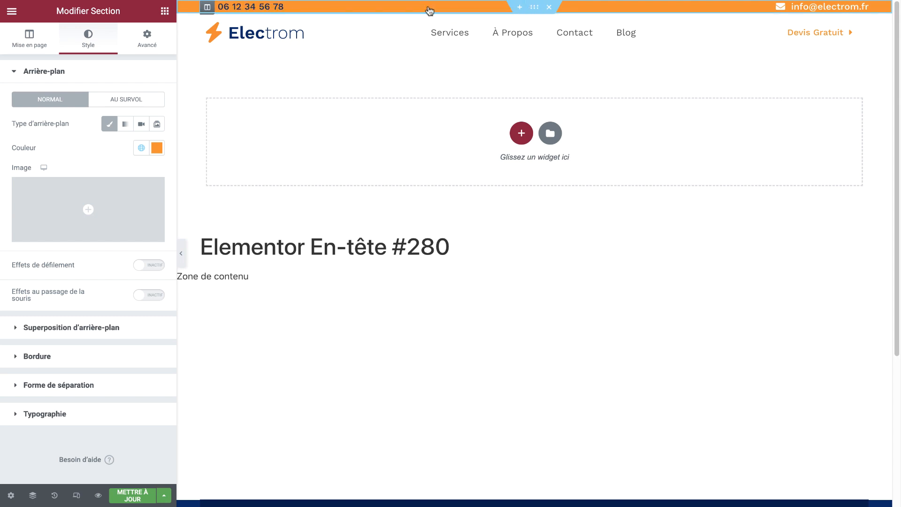
left_click(39, 45)
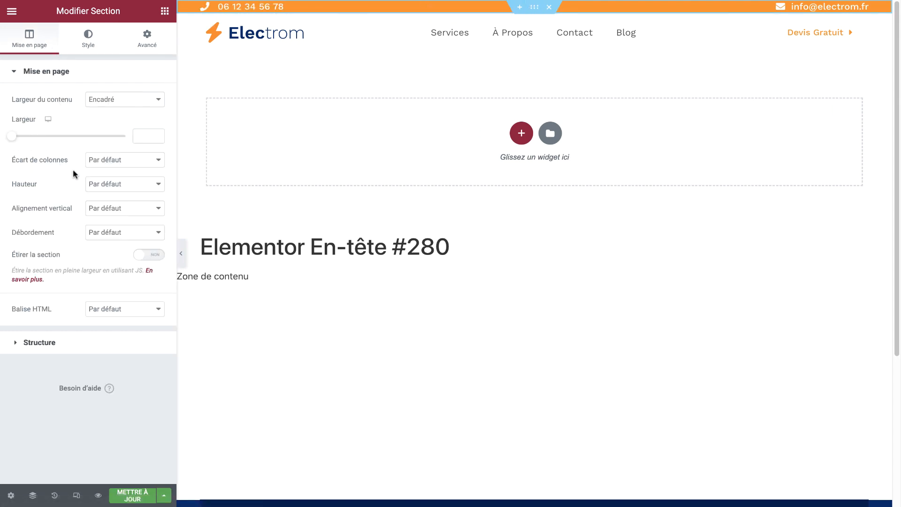
left_click(108, 188)
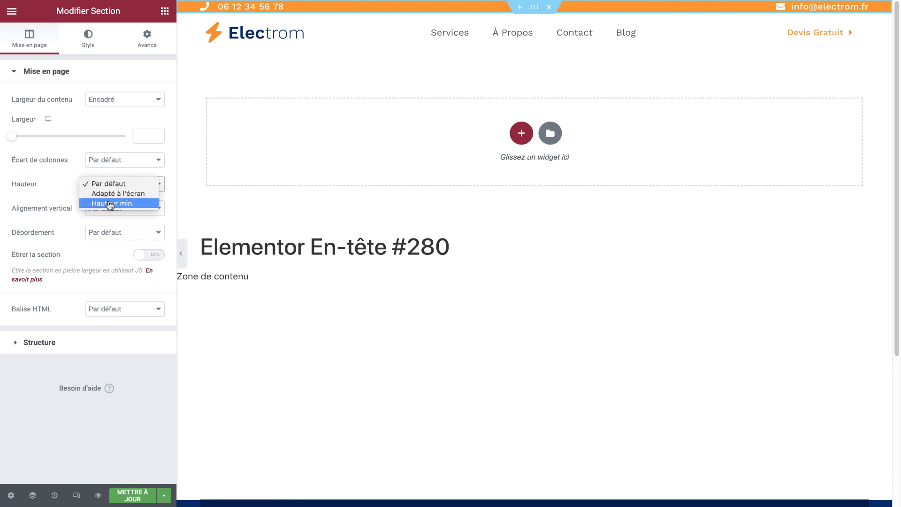
left_click(109, 203)
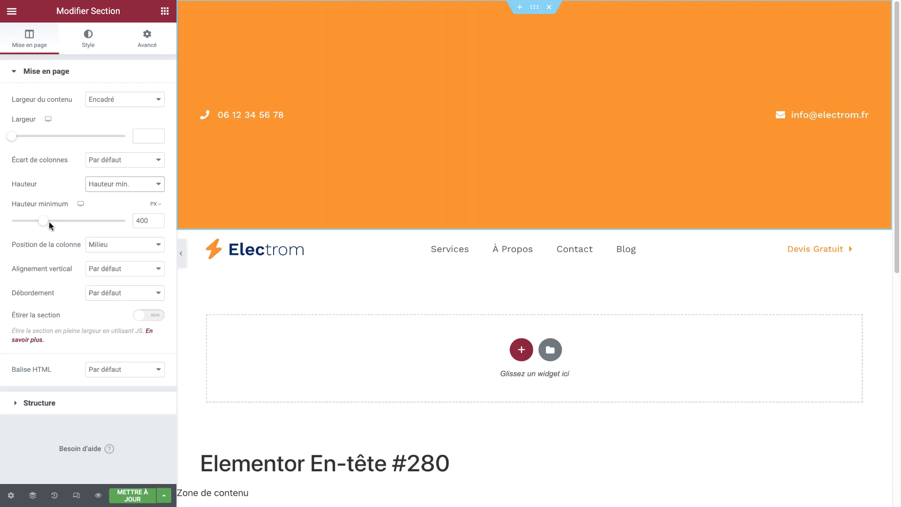
left_click_drag(49, 221, 15, 222)
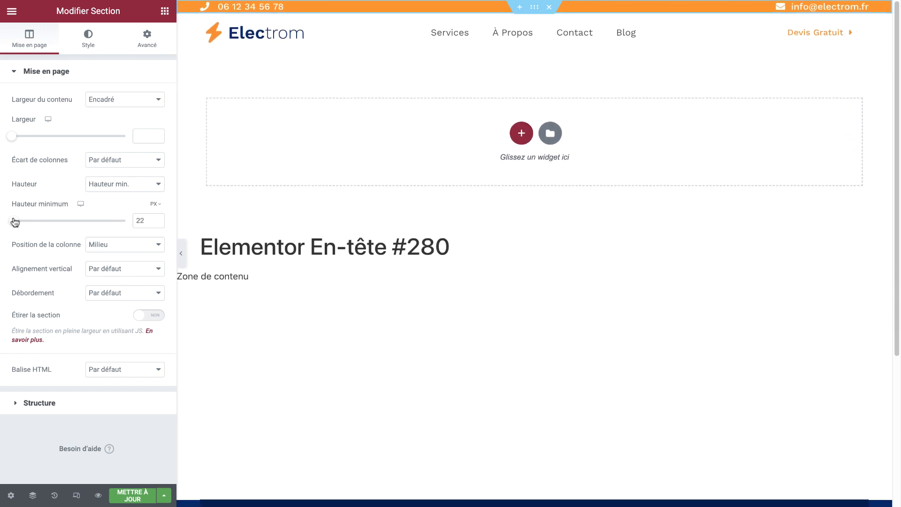
left_click(156, 219)
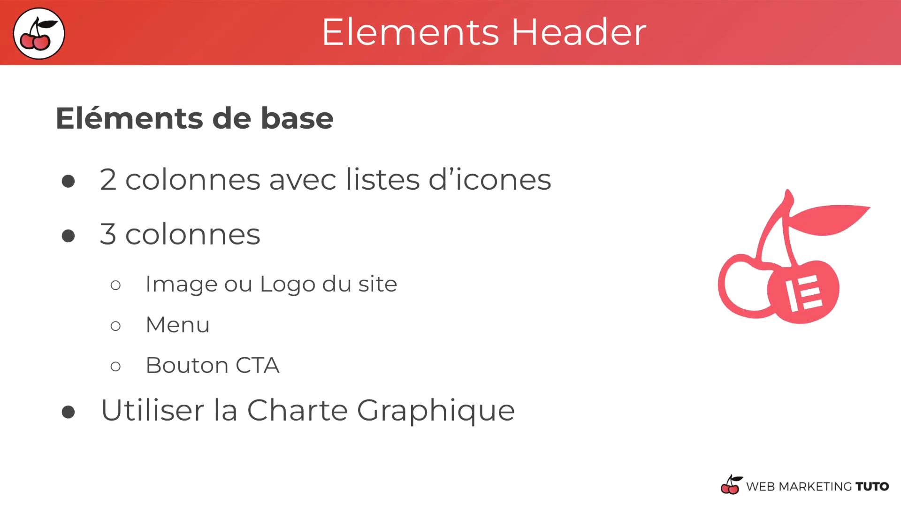
key("Right")
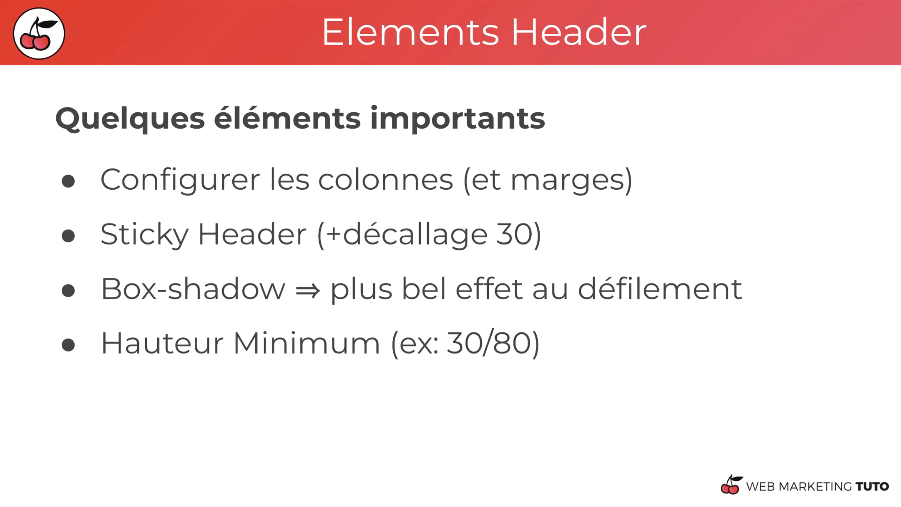
key("Left")
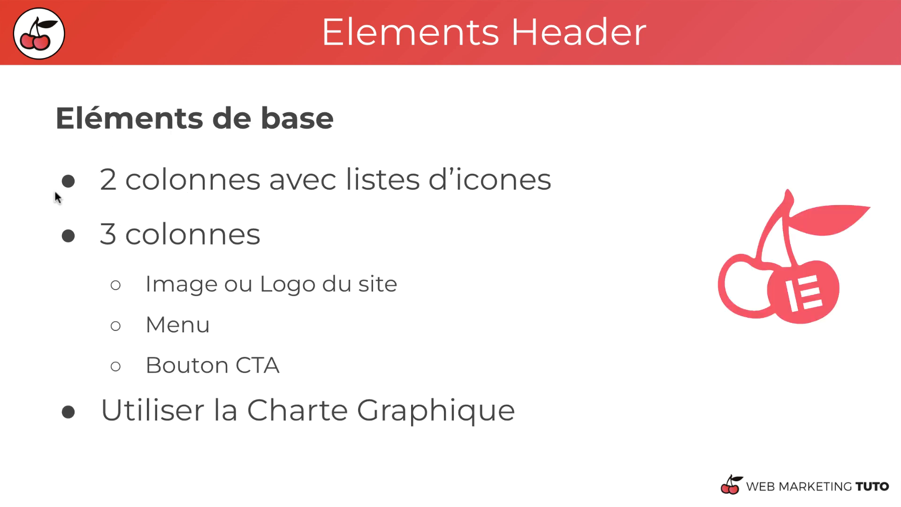
key("Right")
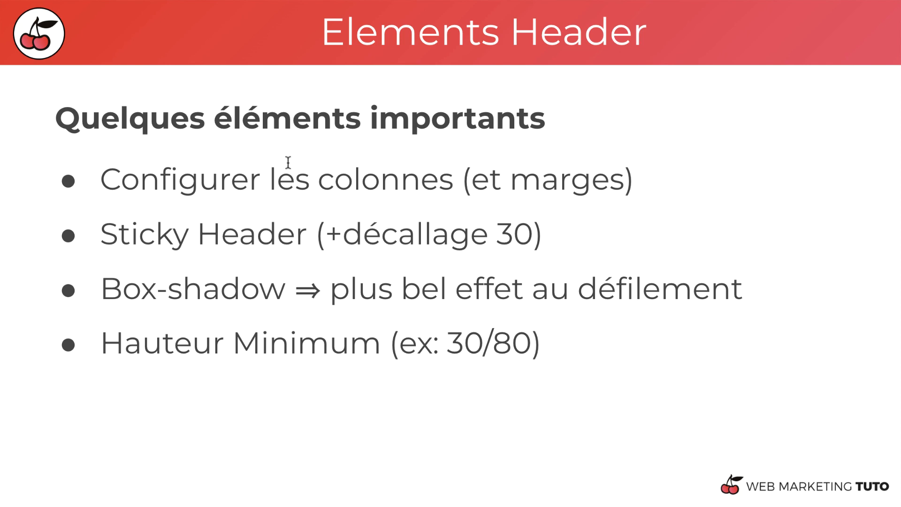
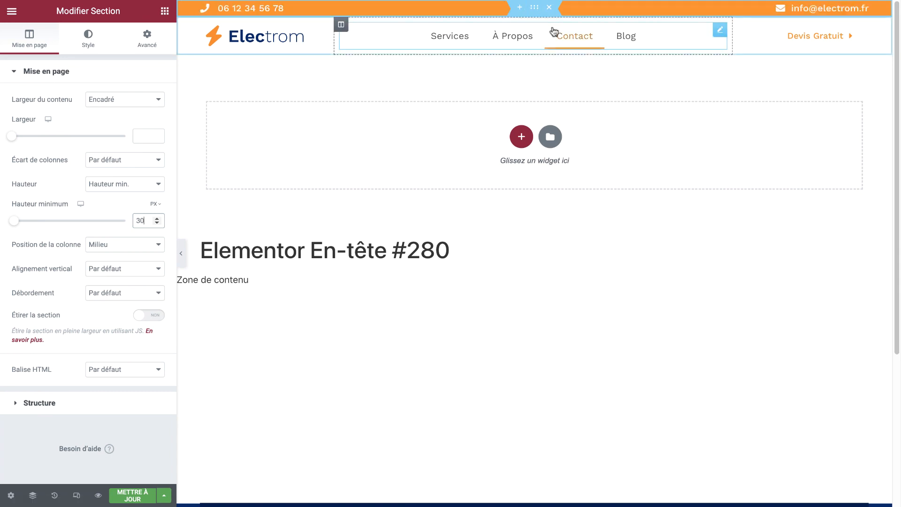
Set the logo-and-menu header row's Hauteur to 'Hauteur min.' at 80 px
left_click(535, 26)
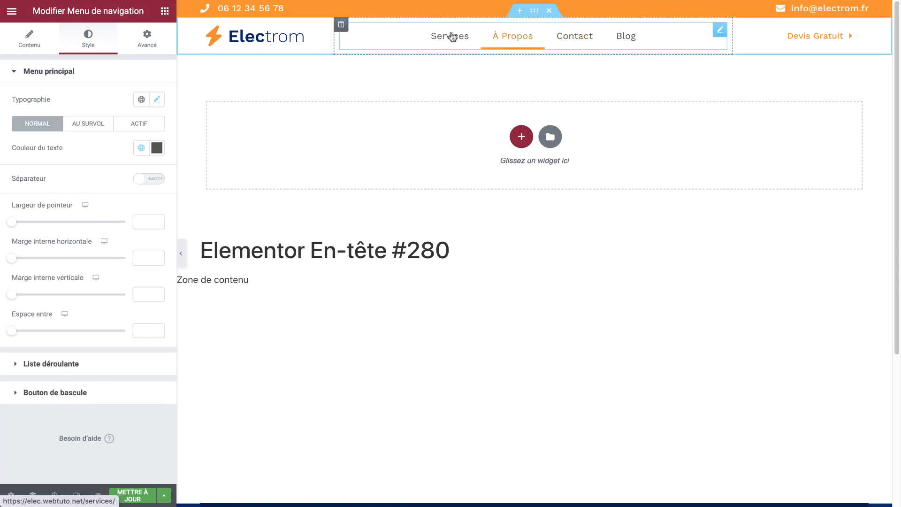
left_click(534, 13)
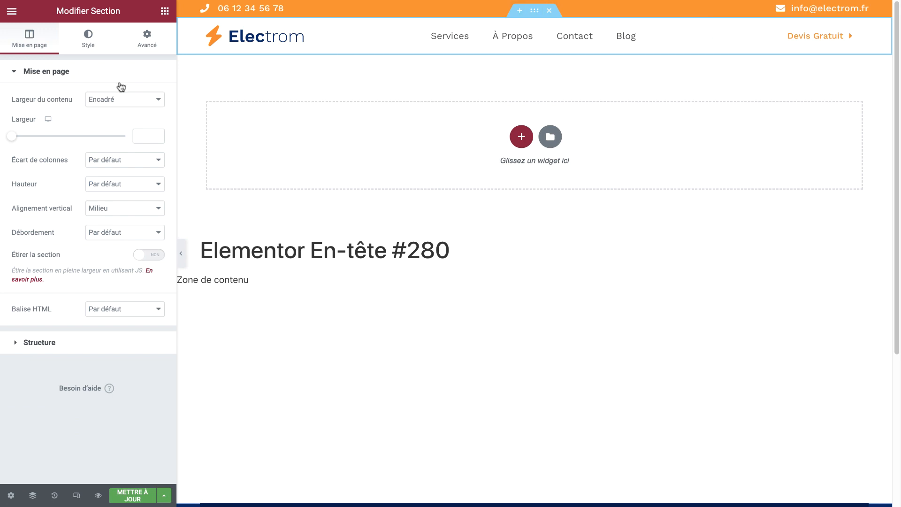
left_click(106, 182)
left_click(111, 202)
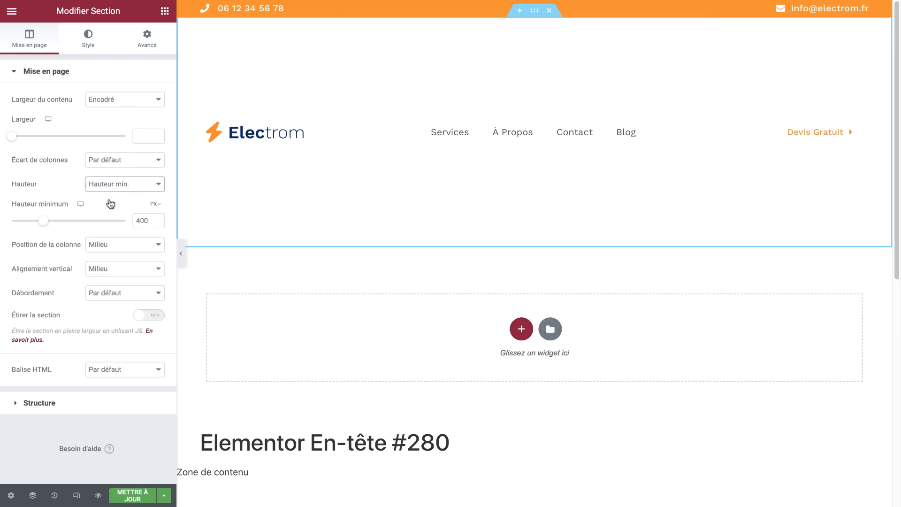
left_click_drag(43, 220, 21, 226)
left_click(157, 224)
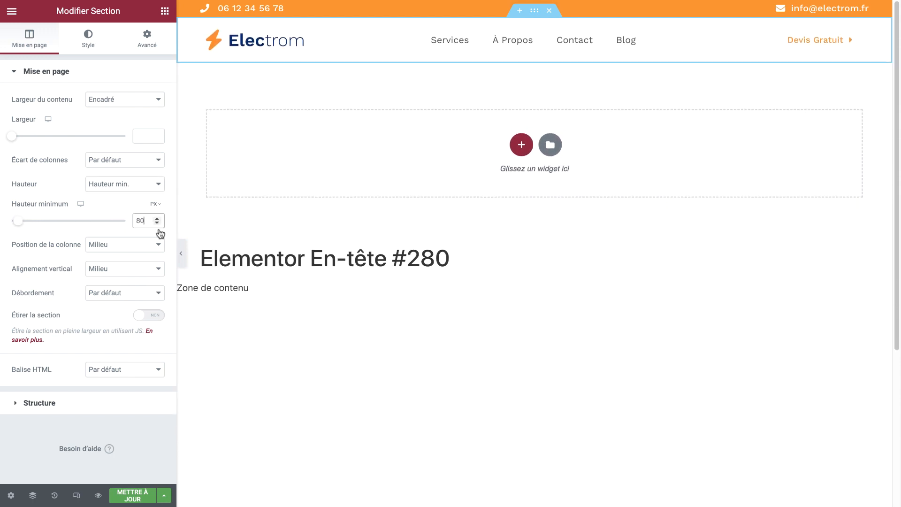
Save the header template with Mettre à jour
left_click(135, 490)
left_click(134, 492)
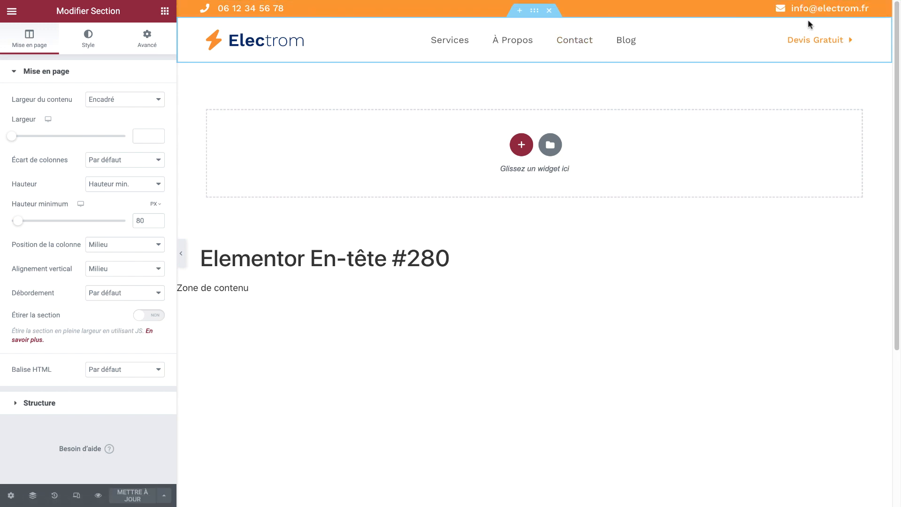
left_click(147, 30)
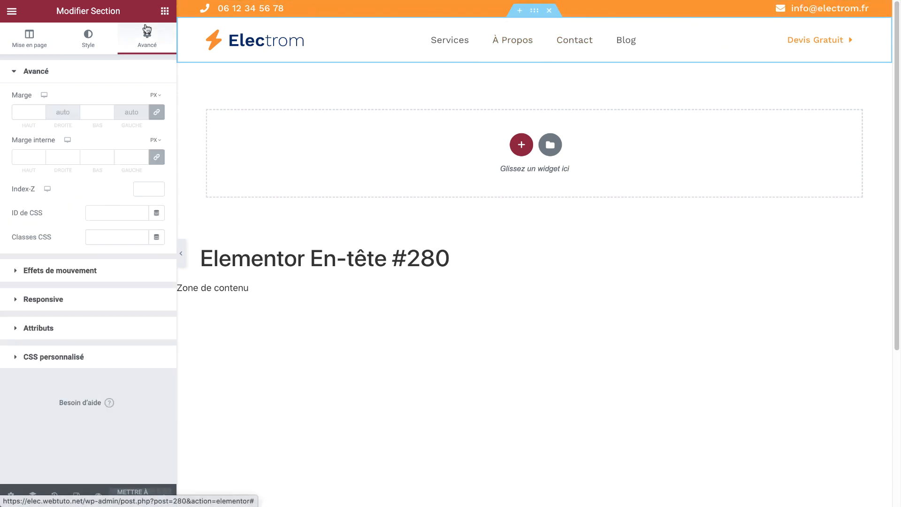
Unlink the header row's padding and set right and left padding to 70 px
left_click(160, 154)
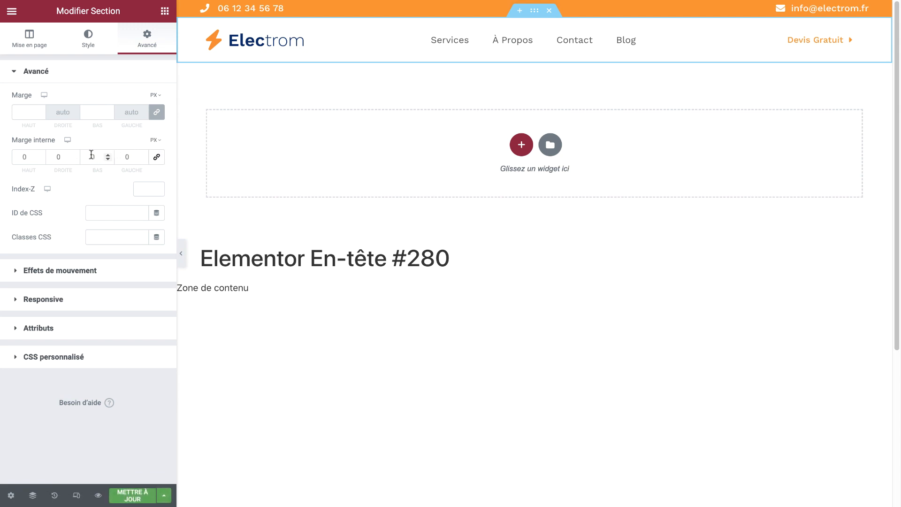
left_click(74, 155)
left_click_drag(74, 155, 73, 155)
left_click(73, 161)
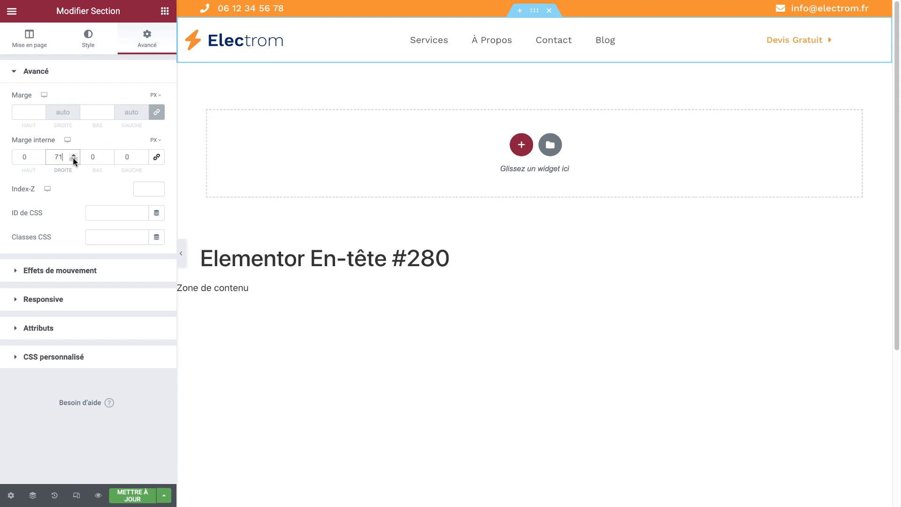
left_click(74, 160)
left_click(130, 156)
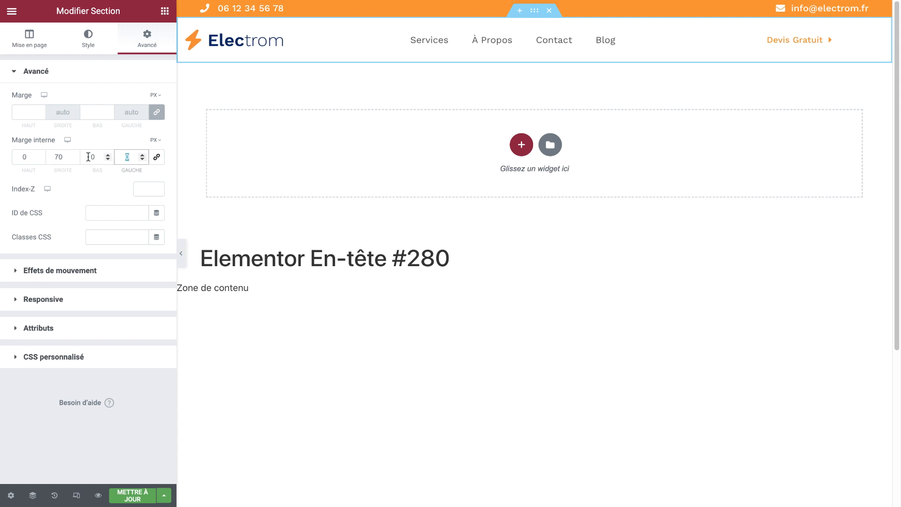
type("70")
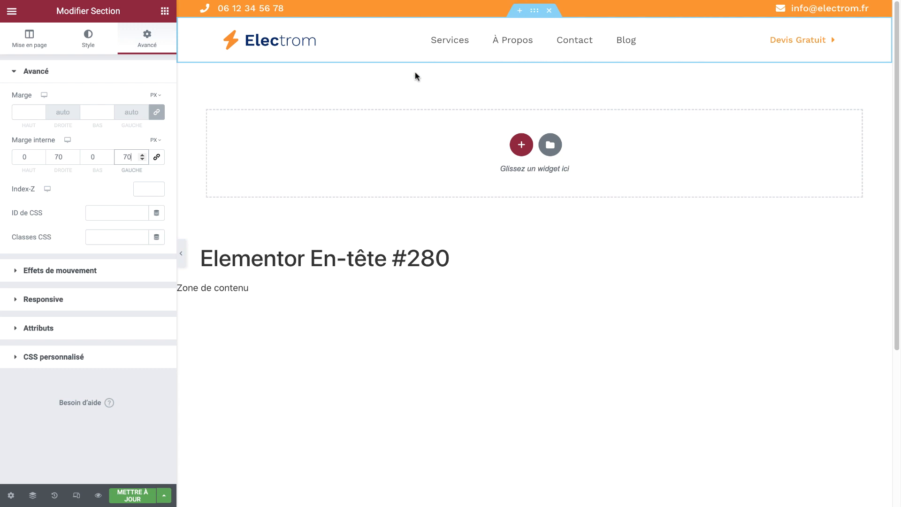
Give the orange top bar unlinked padding of 80 px on the right and left
left_click(535, 4)
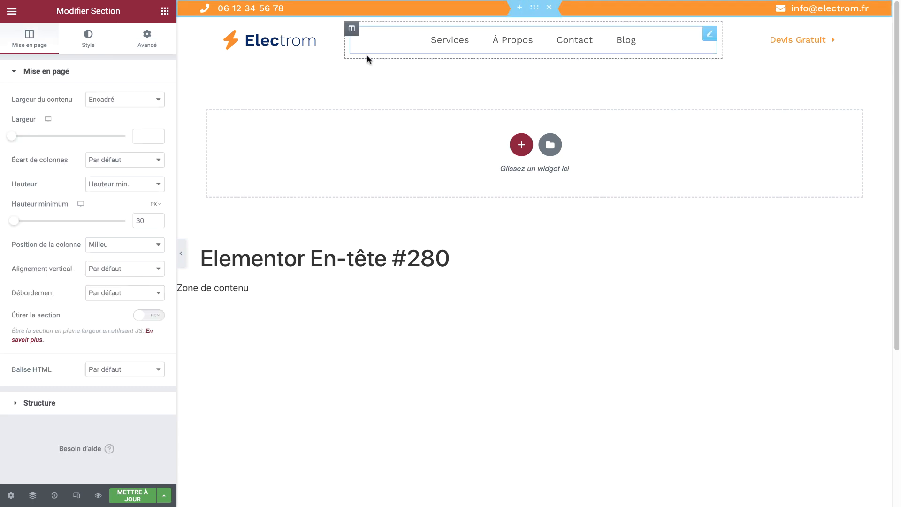
left_click(100, 47)
left_click(156, 43)
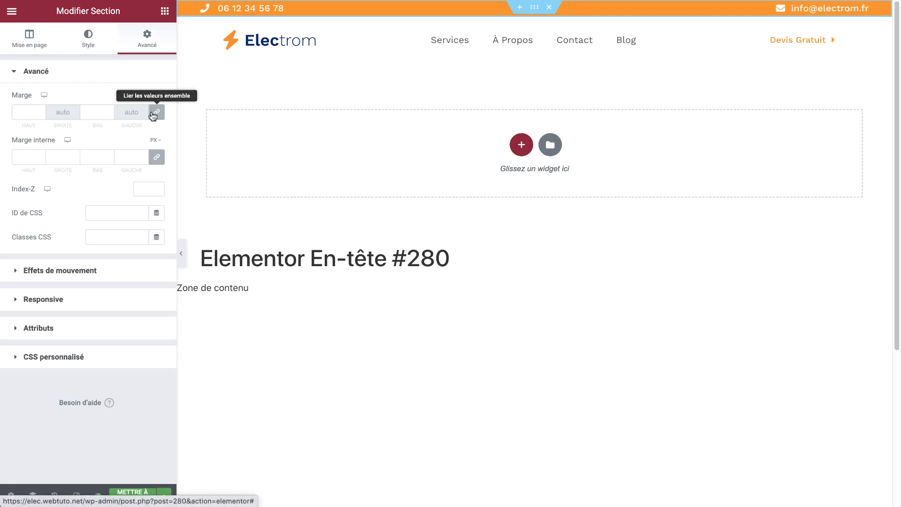
left_click(158, 158)
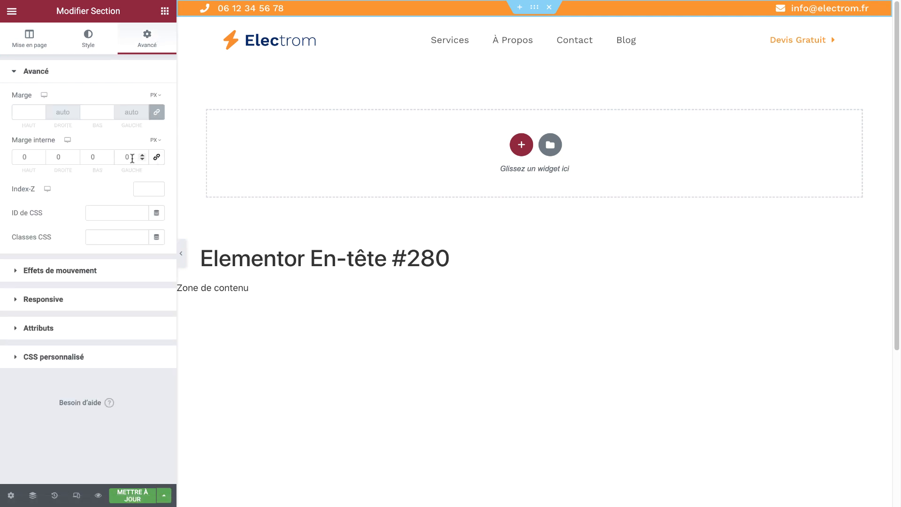
left_click(56, 157)
type("8")
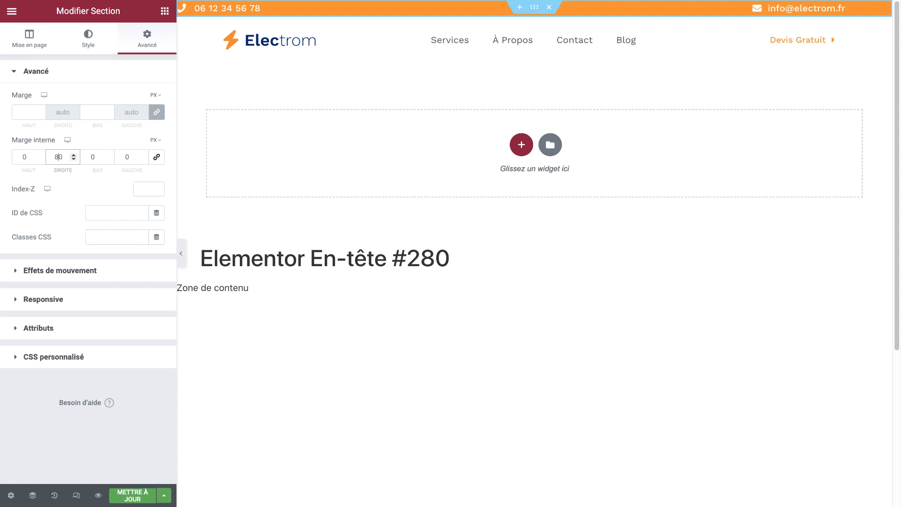
left_click(125, 157)
type("8")
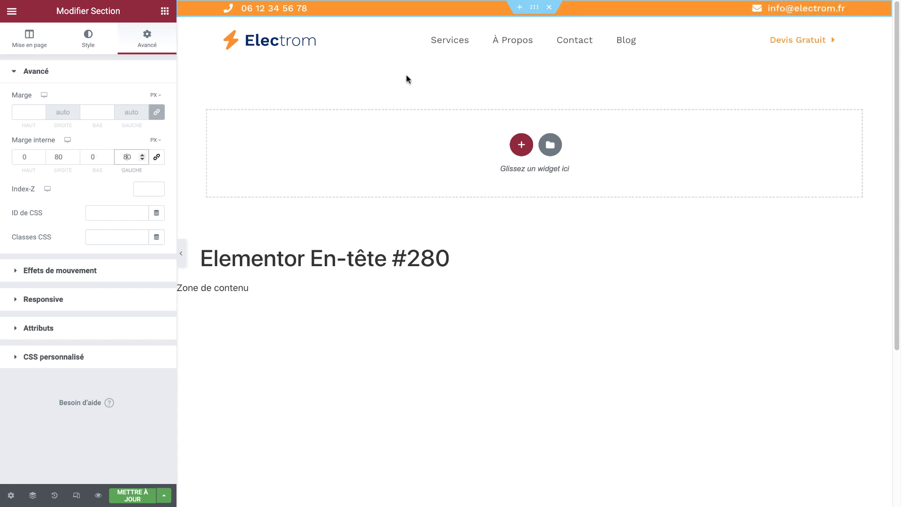
left_click(36, 40)
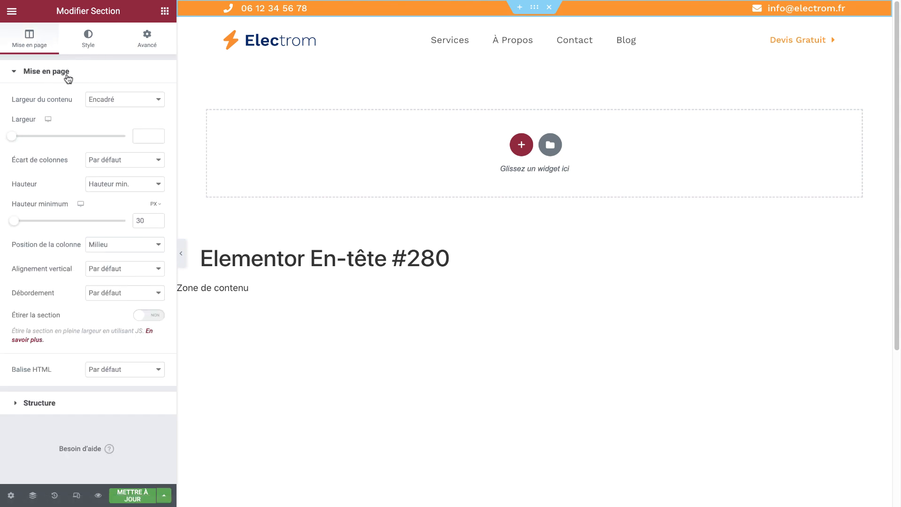
Set the orange top bar's content width to Pleine largeur and preview the header
left_click(99, 100)
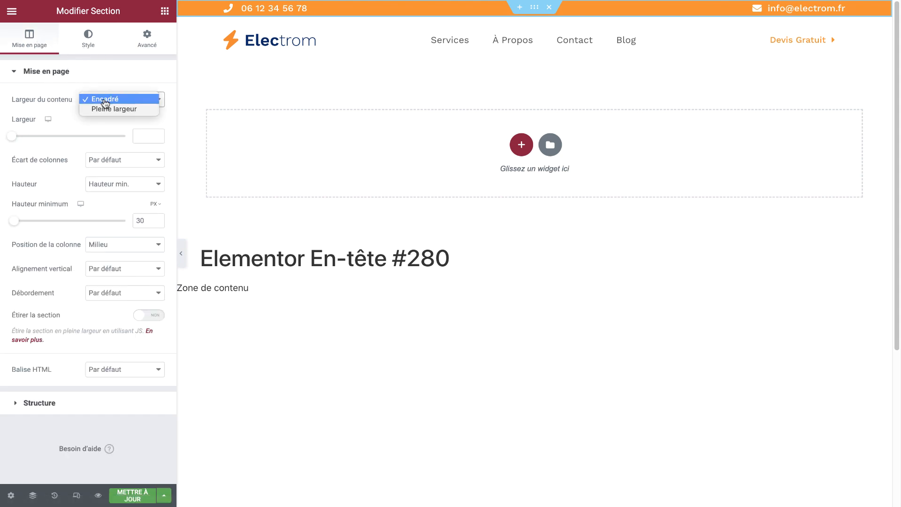
left_click(109, 110)
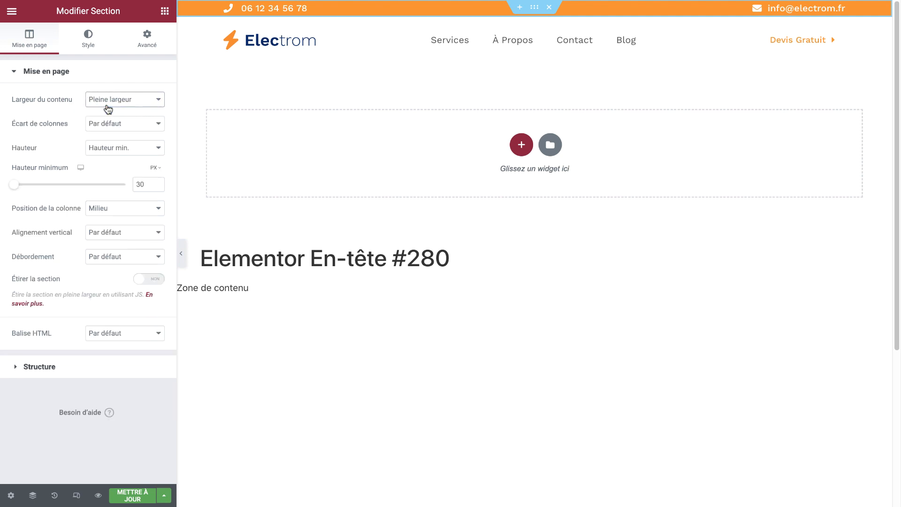
left_click(181, 249)
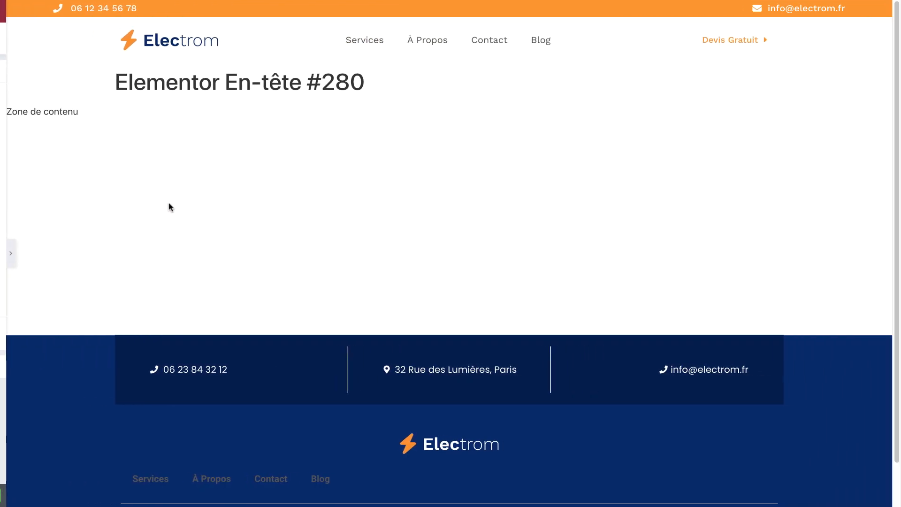
left_click(5, 253)
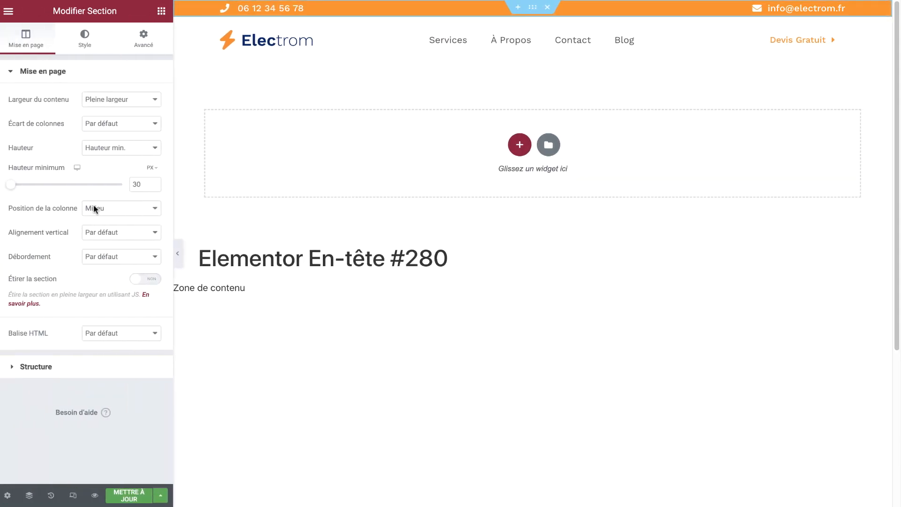
Set the logo-and-menu header row's content width to Pleine largeur
left_click(535, 18)
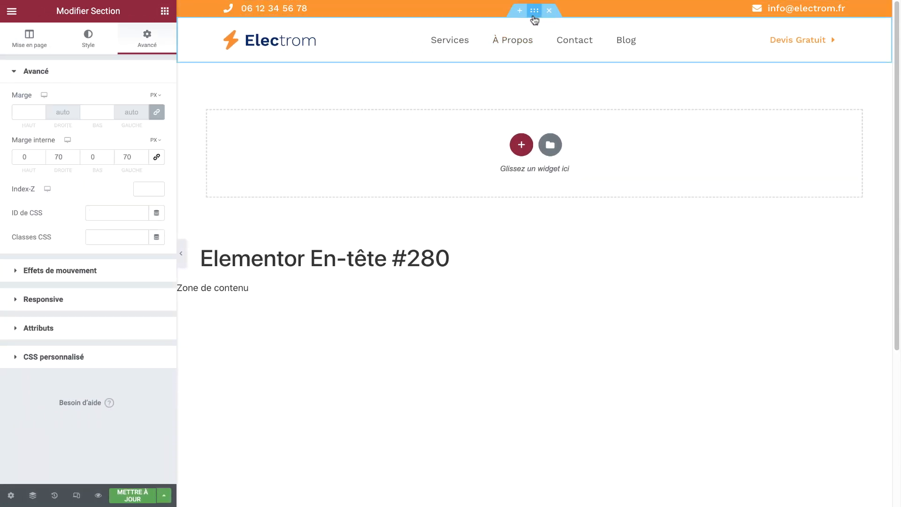
left_click(29, 40)
left_click(111, 99)
left_click(111, 110)
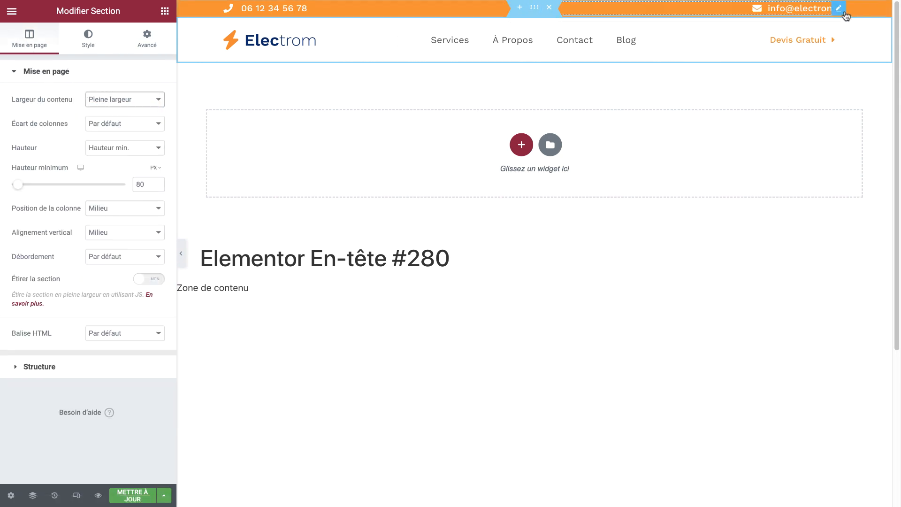
Set the Devis Gratuit button's outer margin to 0
left_click(841, 42)
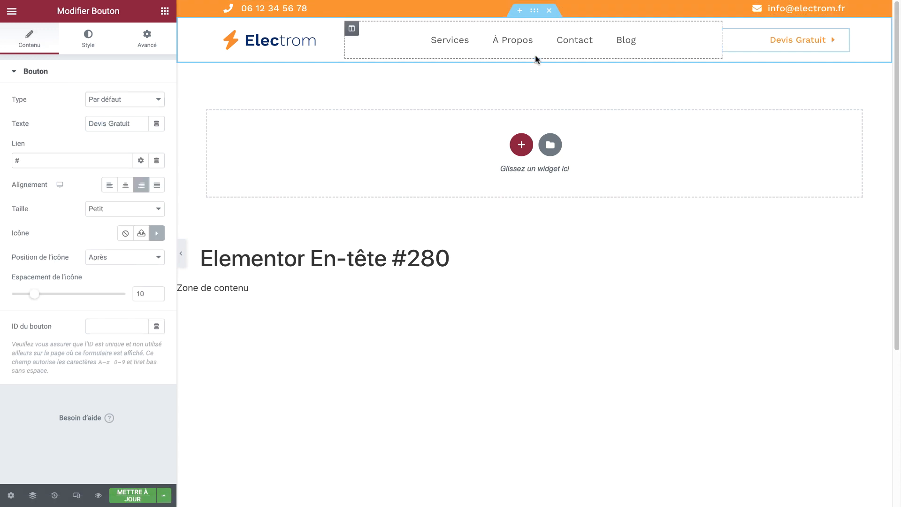
left_click(161, 47)
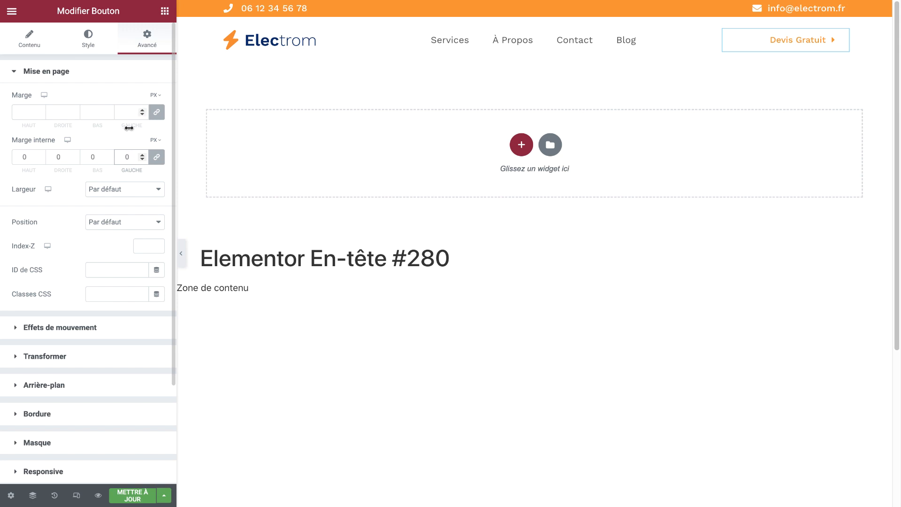
left_click(128, 113)
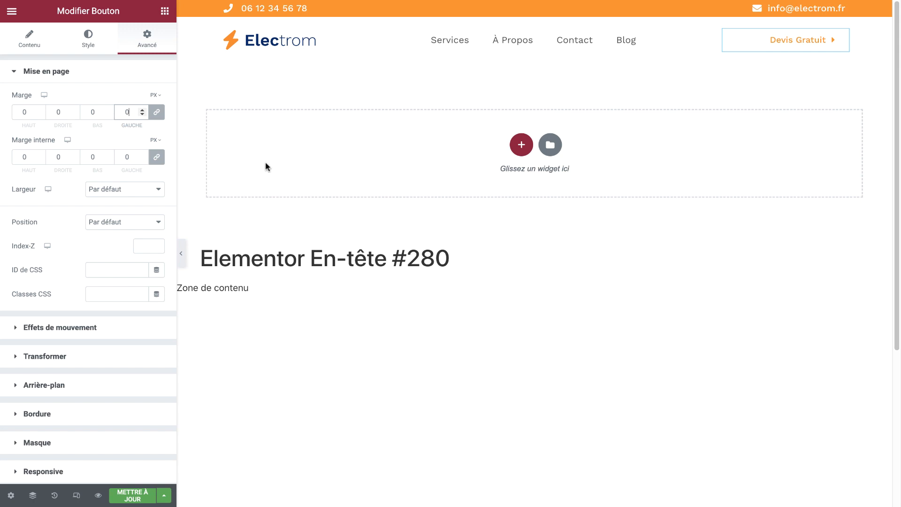
Set the button's inner padding to 0 and save with Mettre à jour
left_click(94, 52)
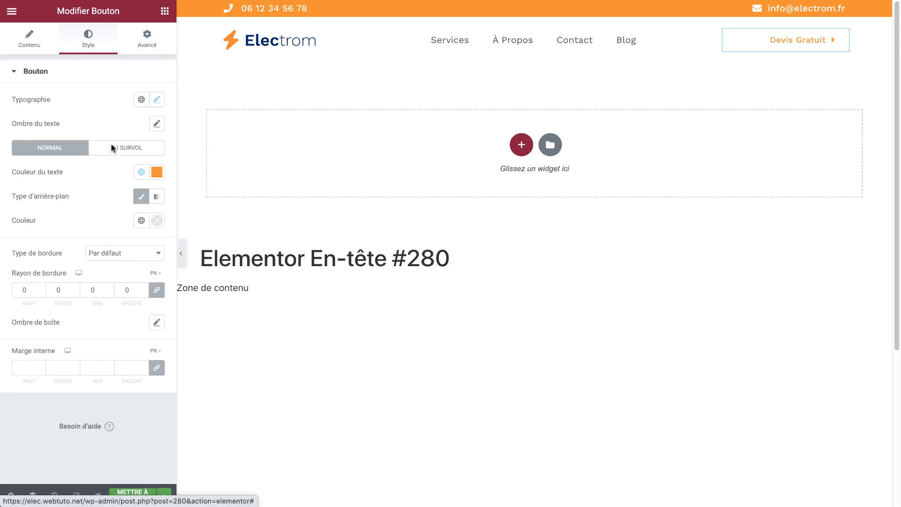
left_click(37, 364)
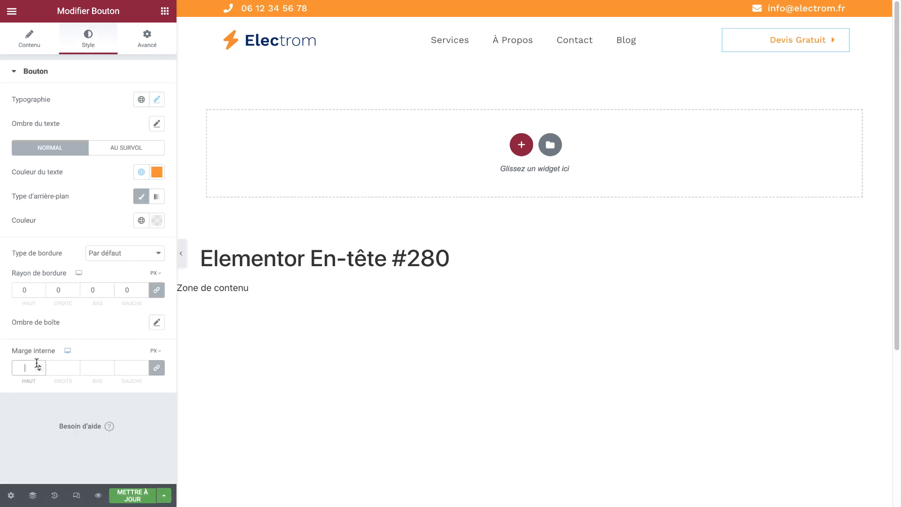
type("0")
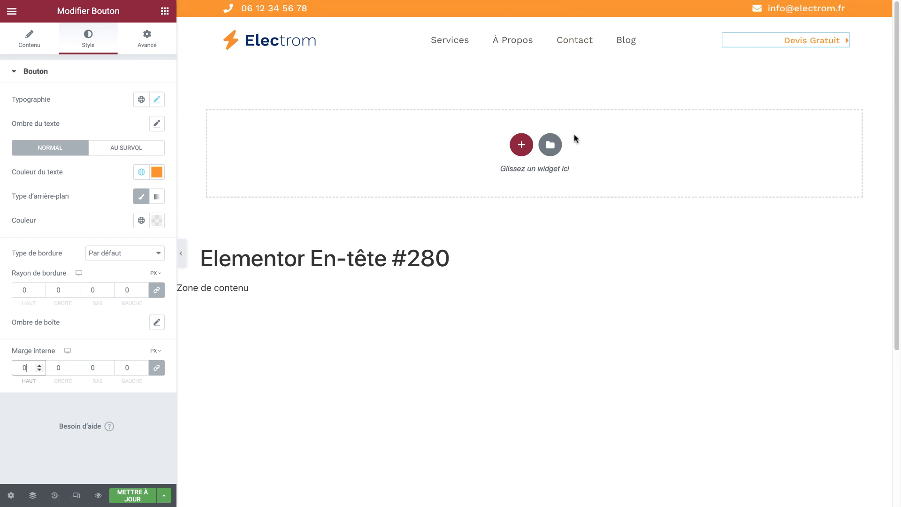
left_click(129, 495)
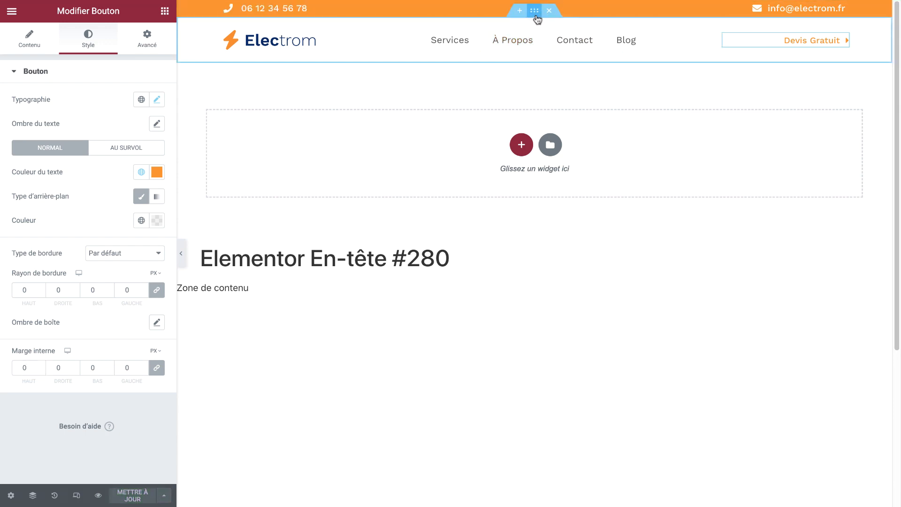
left_click(536, 15)
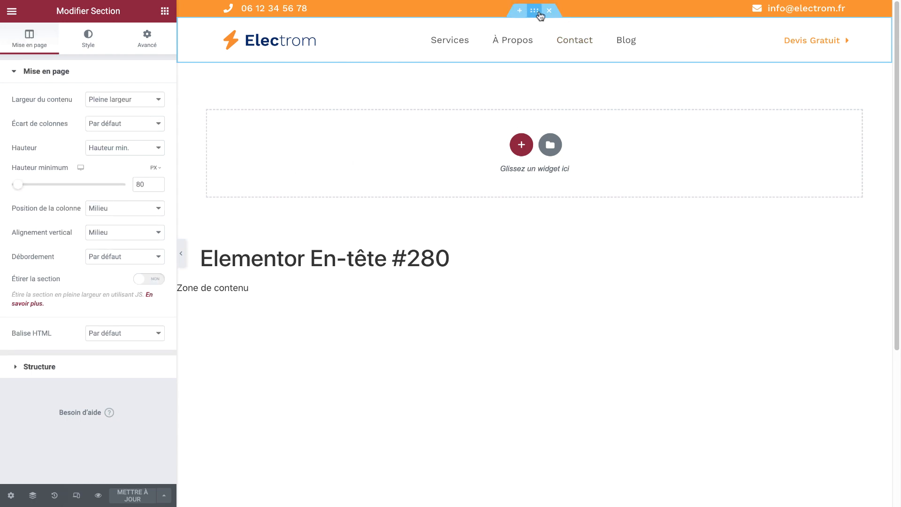
Pin the logo-and-menu section to the top (Épinglé: En haut) with a 30 offset
left_click(159, 44)
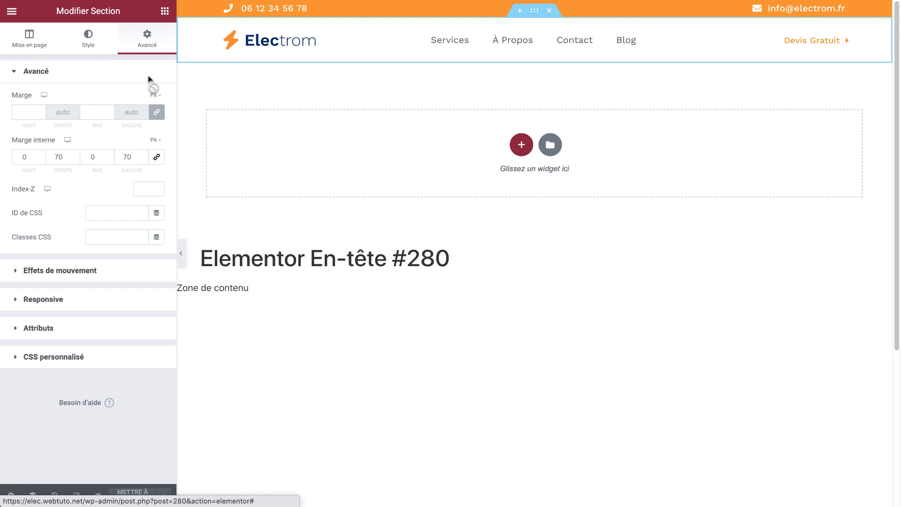
left_click(95, 275)
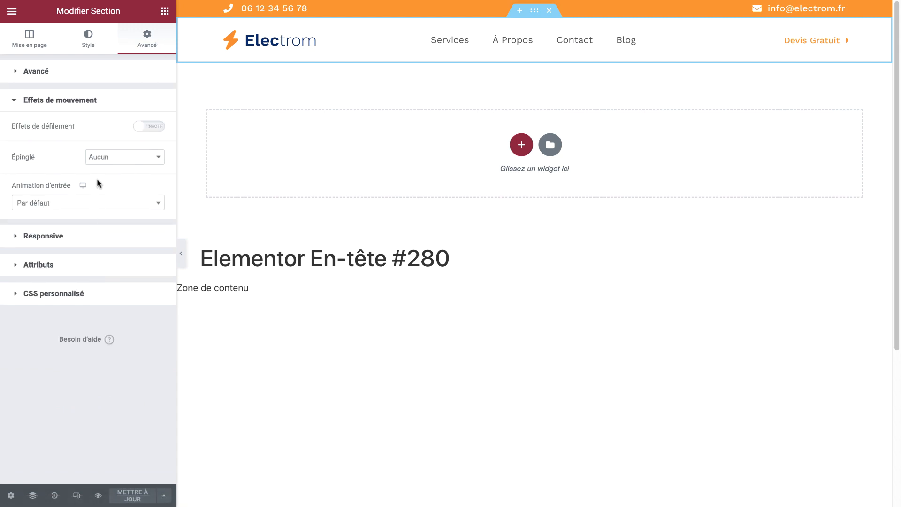
left_click(128, 157)
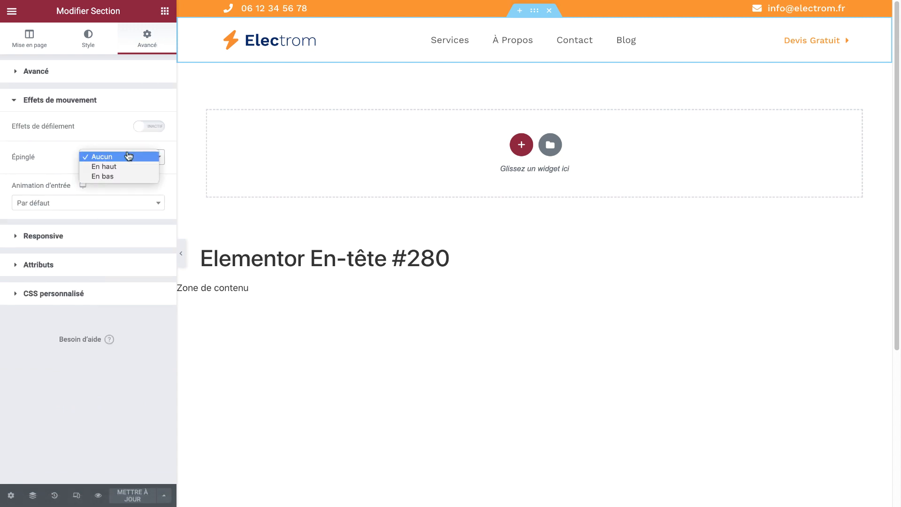
left_click(126, 167)
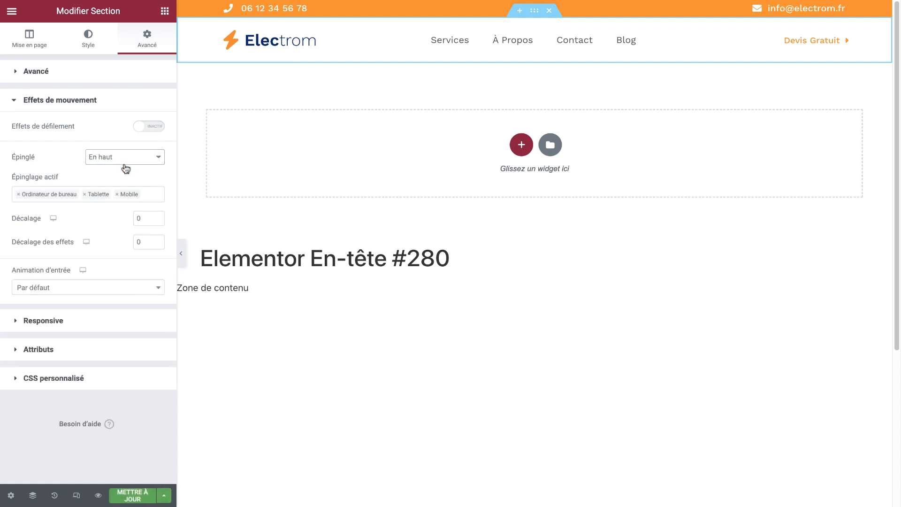
left_click(147, 217)
type("30")
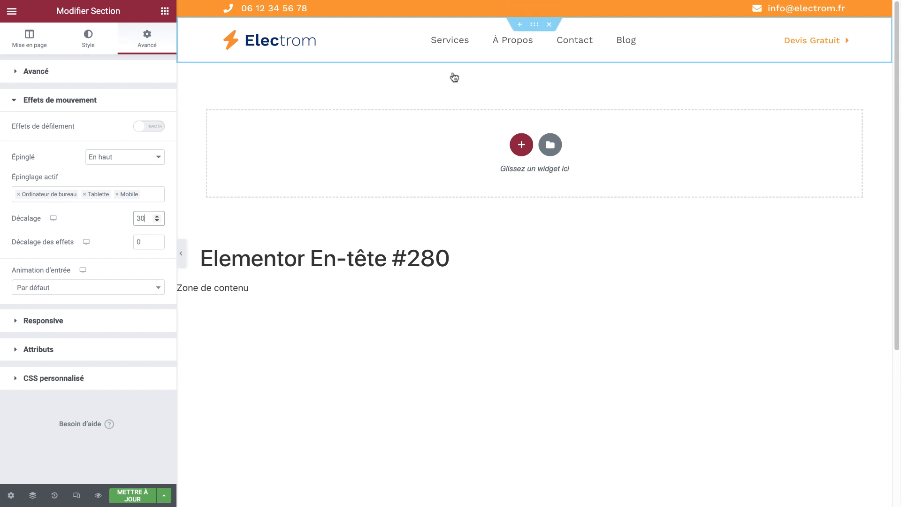
Pin the orange top bar section to the top as well
left_click(534, 7)
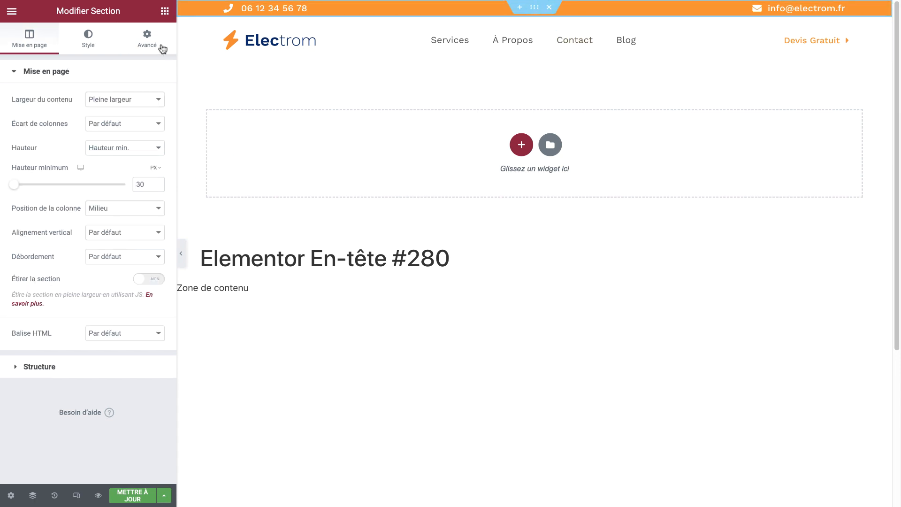
left_click(146, 39)
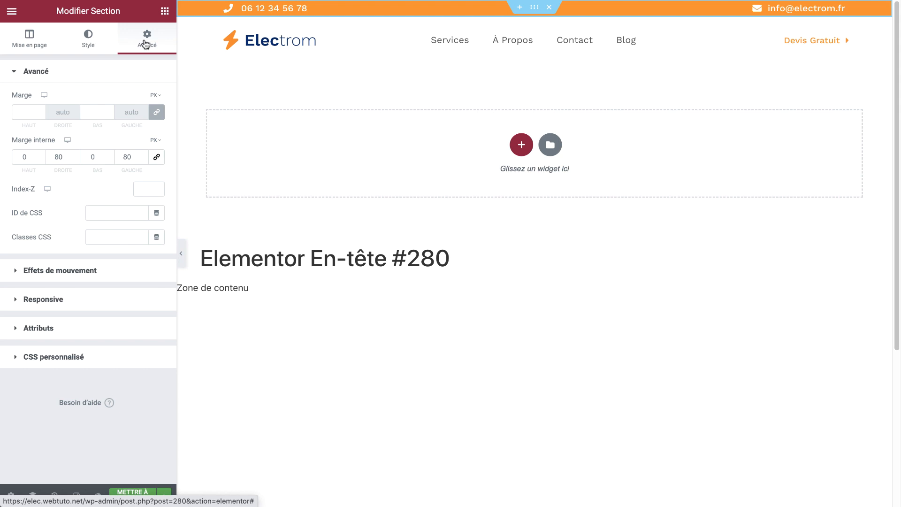
left_click(77, 272)
left_click(126, 159)
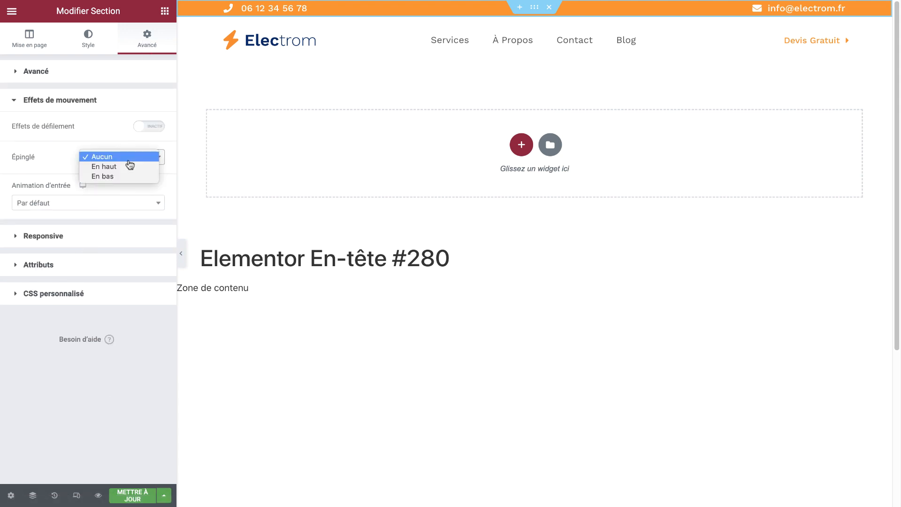
left_click(127, 165)
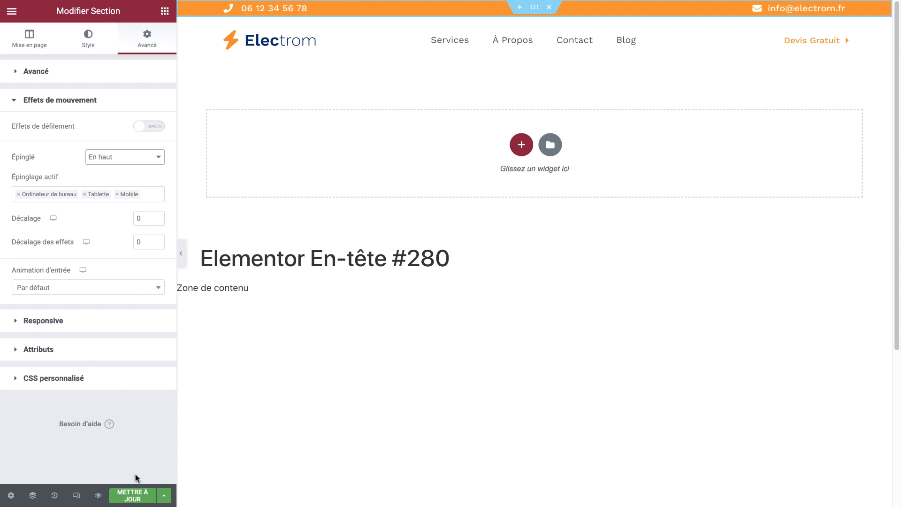
Save the sticky header settings with METTRE À JOUR
left_click(133, 495)
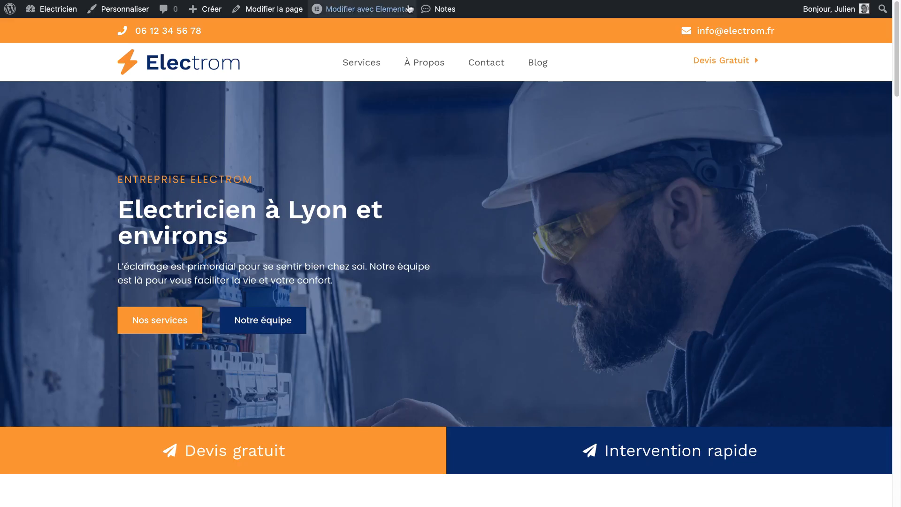
Reload the home page and scroll down and up to confirm the header stays pinned
mouse_move(364, 9)
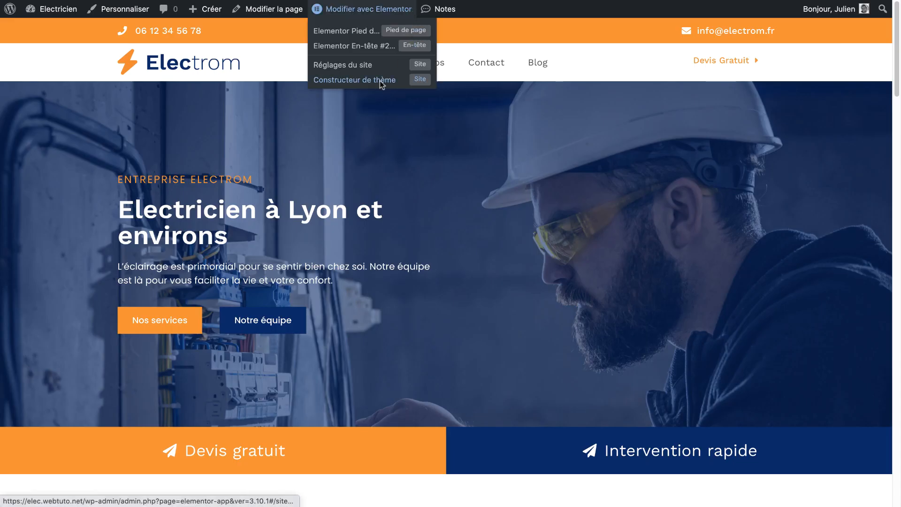
key("super+r")
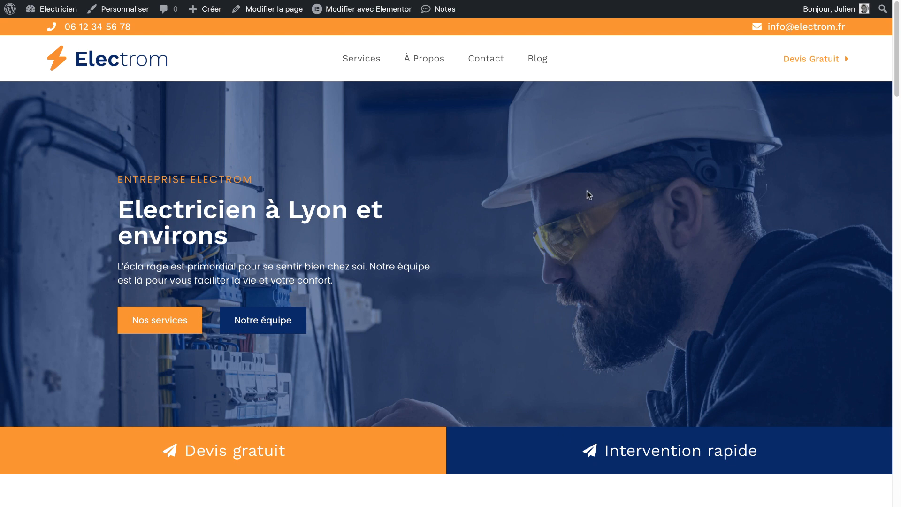
scroll(569, 195, "down", 3)
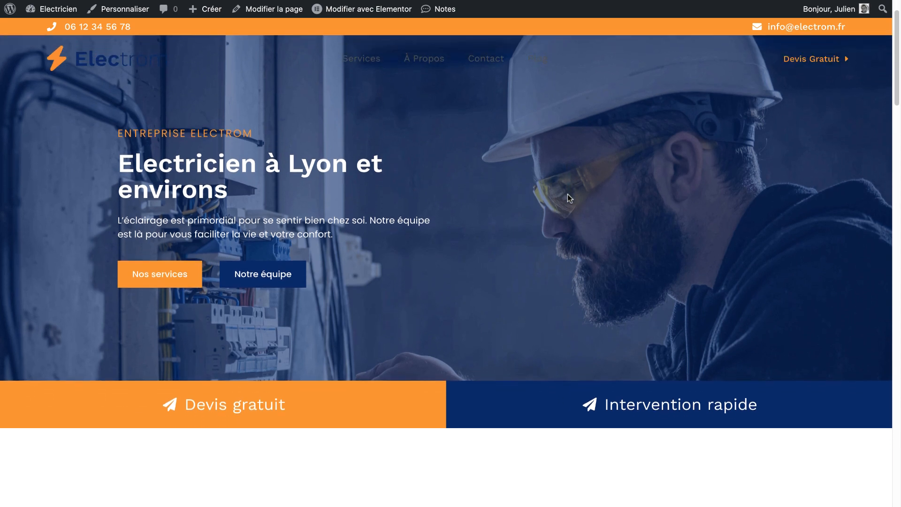
scroll(568, 193, "up", 3)
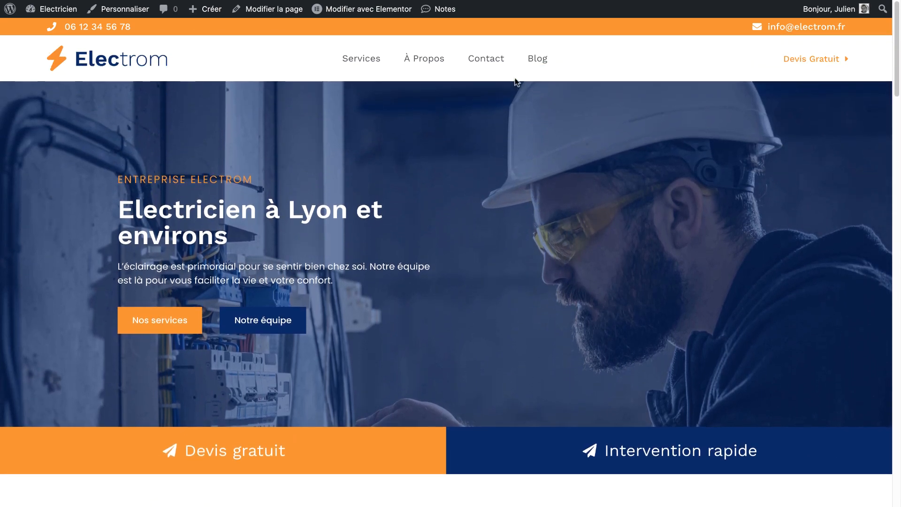
scroll(461, 186, "down", 8)
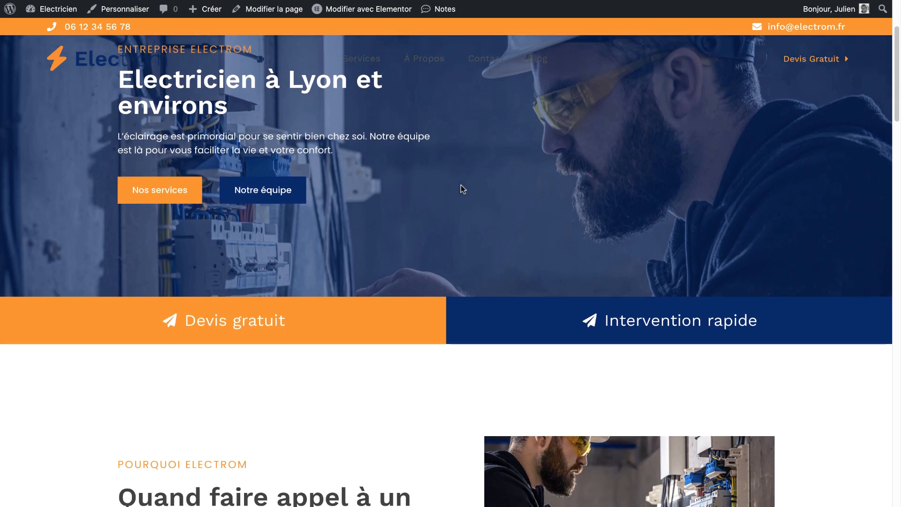
scroll(461, 188, "down", 3)
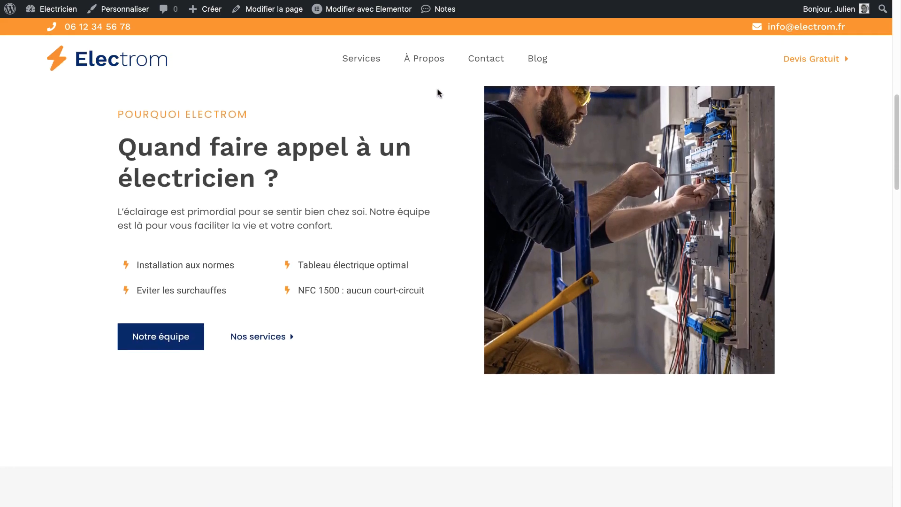
scroll(294, 69, "up", 1)
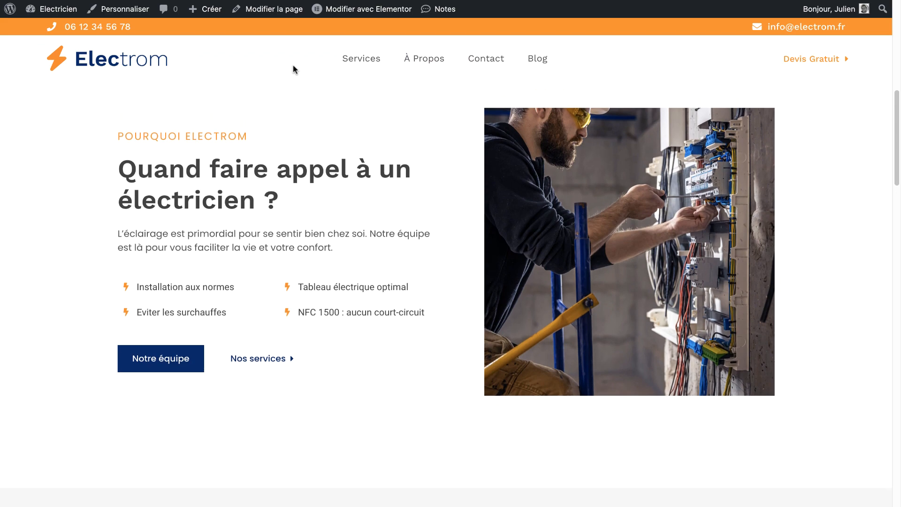
scroll(384, 162, "down", 1)
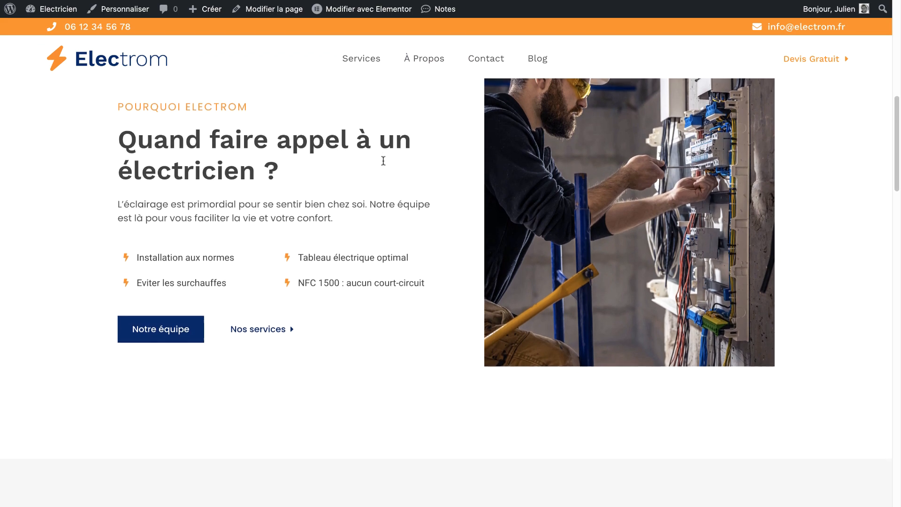
scroll(383, 160, "up", 10)
scroll(383, 160, "down", 2)
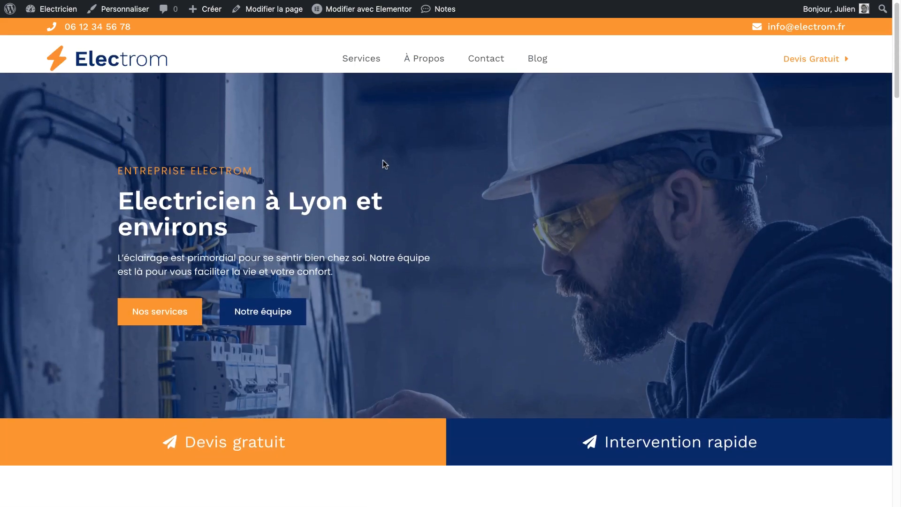
scroll(356, 106, "up", 3)
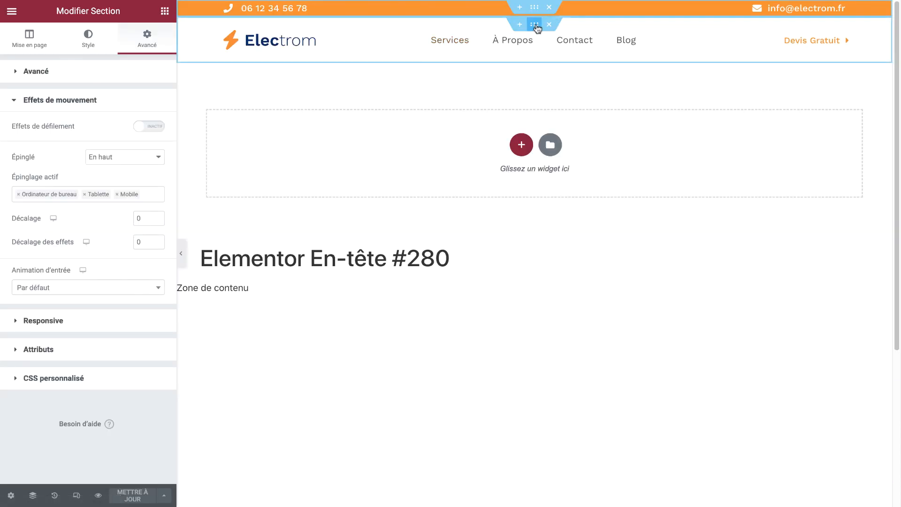
Give the logo-and-menu section a classic solid white (#FFFFFF) background
left_click(450, 42)
left_click(79, 44)
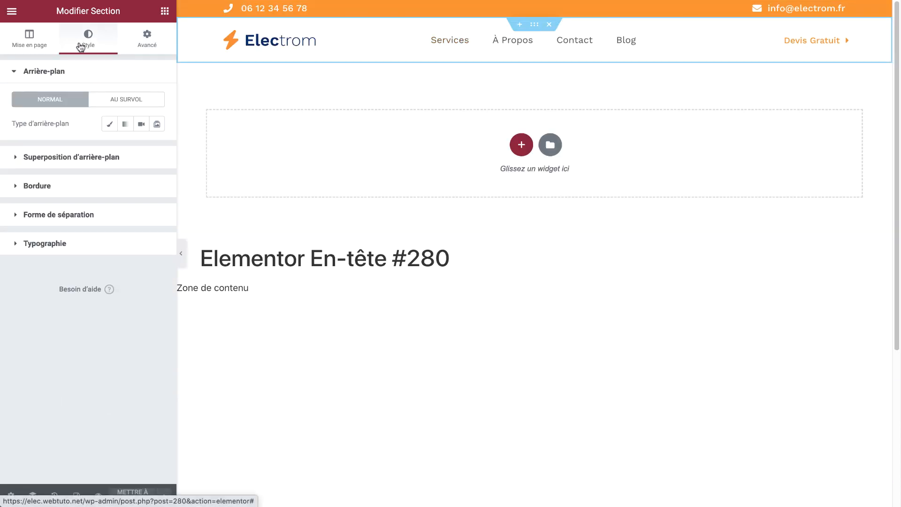
left_click(111, 124)
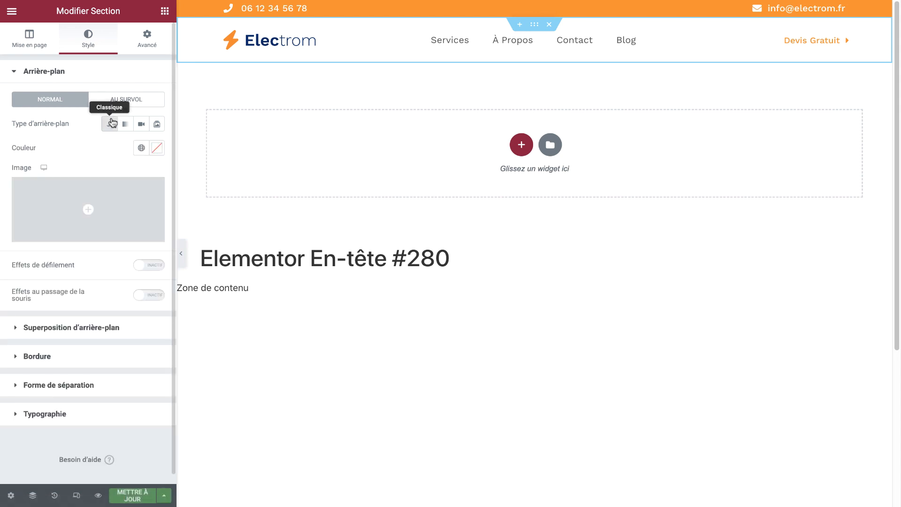
left_click(157, 150)
mouse_move(109, 225)
left_mouse_down()
mouse_move(12, 184)
mouse_move(107, 220)
left_mouse_up()
mouse_move(90, 296)
left_mouse_down()
mouse_move(141, 296)
mouse_move(83, 295)
left_mouse_up()
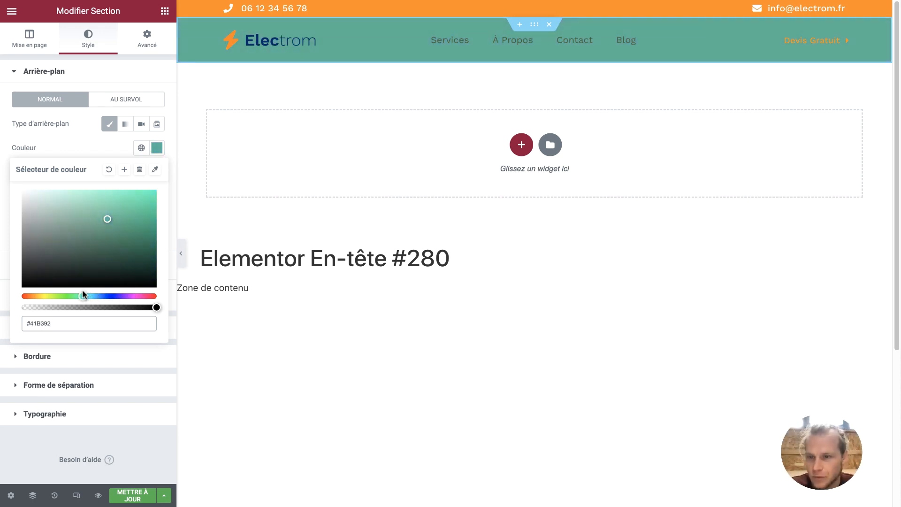
left_click_drag(110, 220, 23, 191)
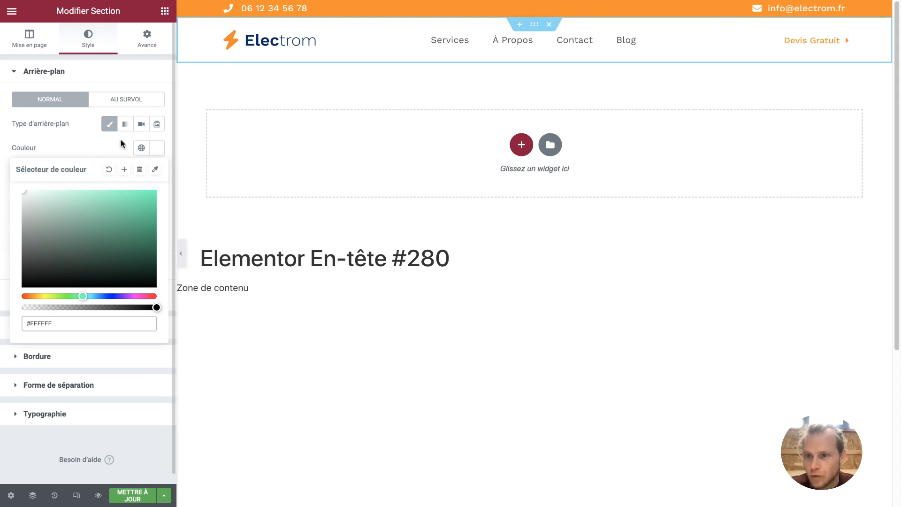
left_click(141, 148)
left_click(75, 198)
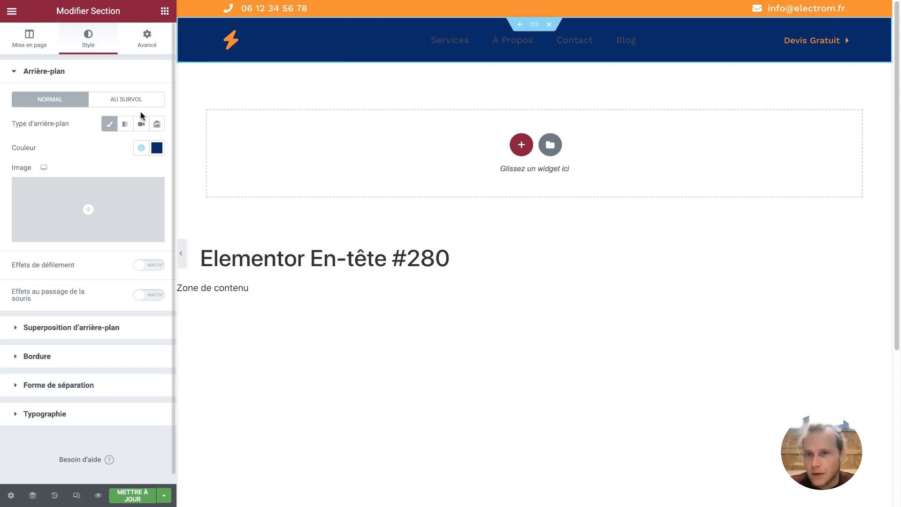
left_click(157, 148)
left_click_drag(104, 206, 1, 189)
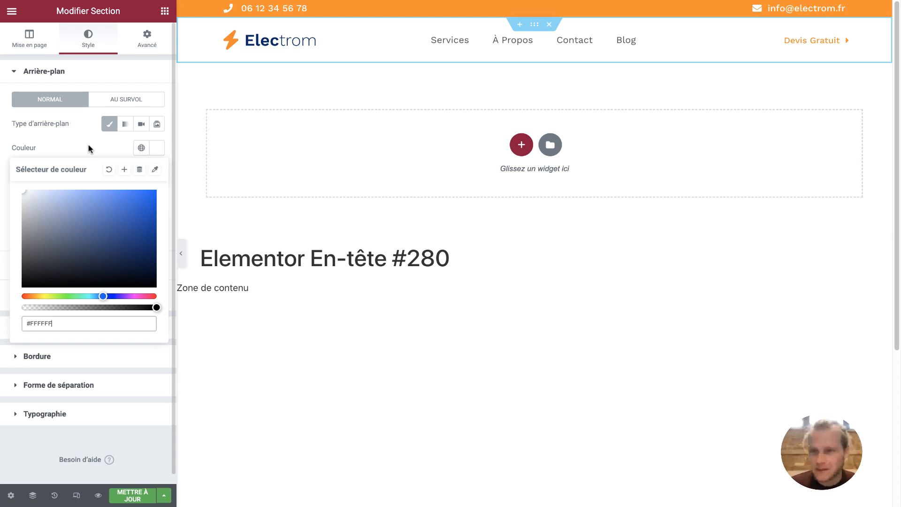
left_click(89, 149)
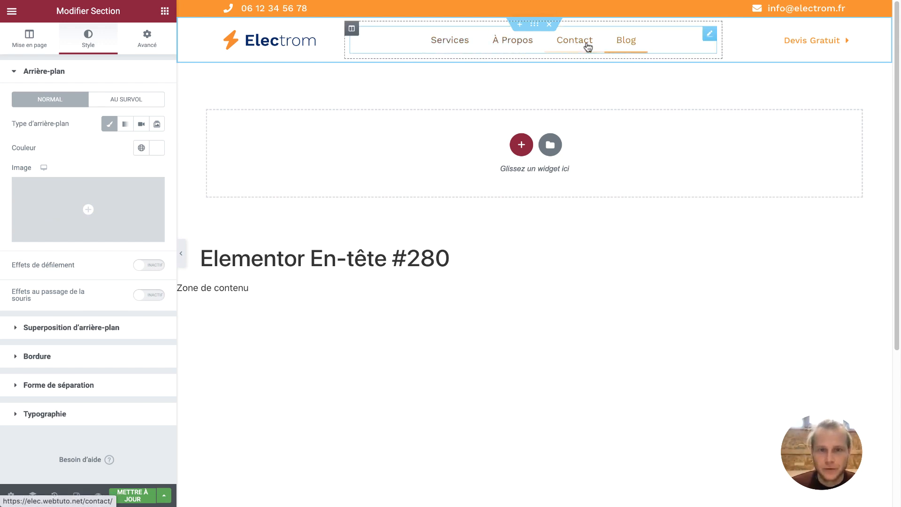
Save the header with Ctrl+S and reload the live home page
left_click(634, 44)
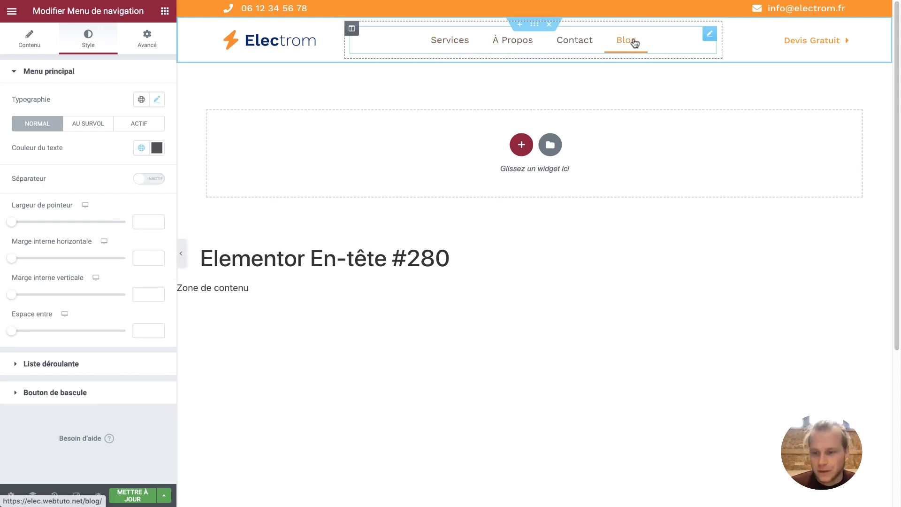
key("ctrl+s")
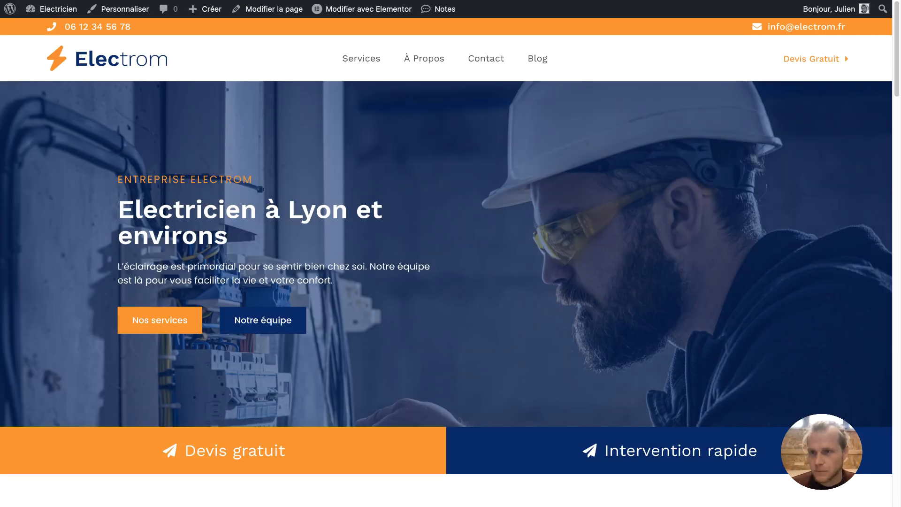
key("super+r")
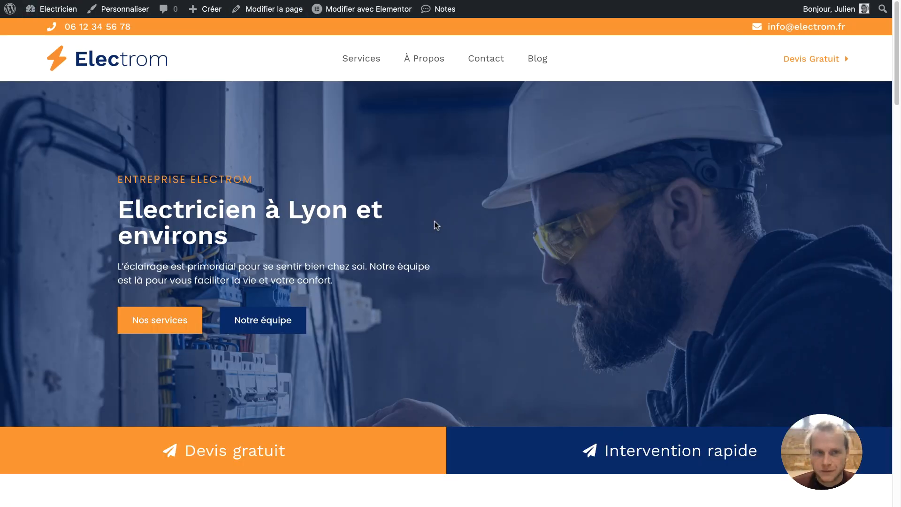
scroll(435, 225, "down", 8)
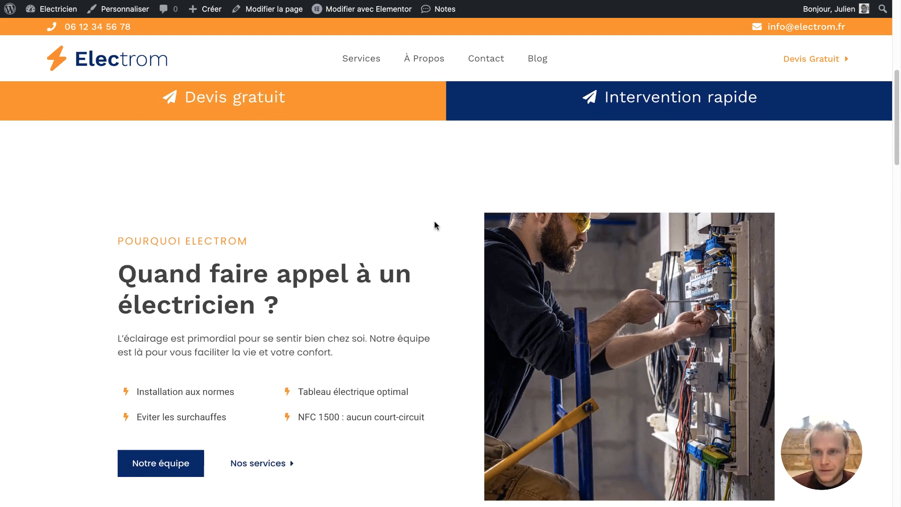
scroll(435, 226, "down", 1)
scroll(435, 226, "up", 1)
scroll(435, 225, "down", 1)
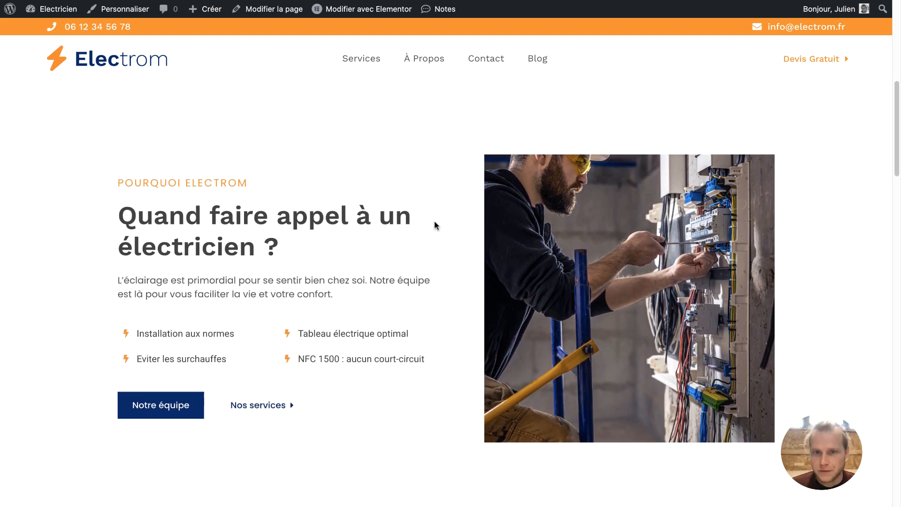
scroll(434, 221, "up", 1)
scroll(435, 221, "down", 1)
scroll(435, 221, "up", 1)
scroll(435, 221, "down", 1)
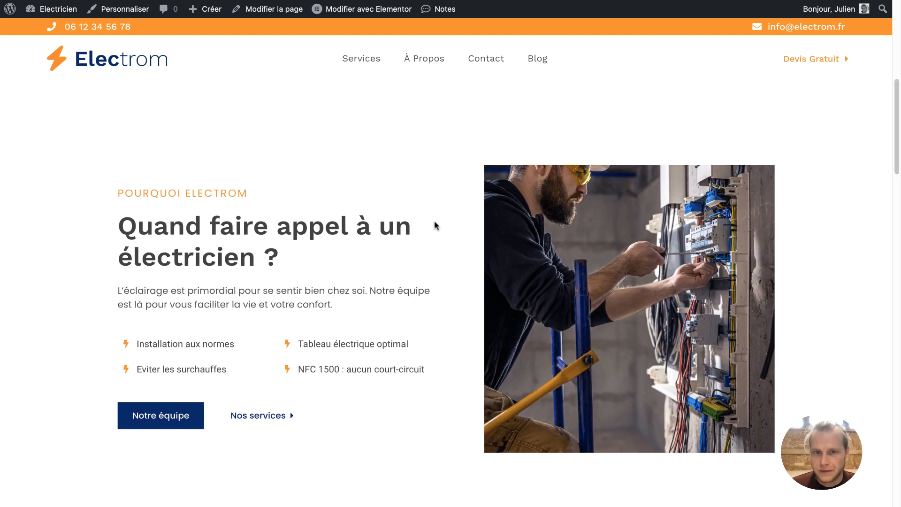
scroll(449, 115, "up", 1)
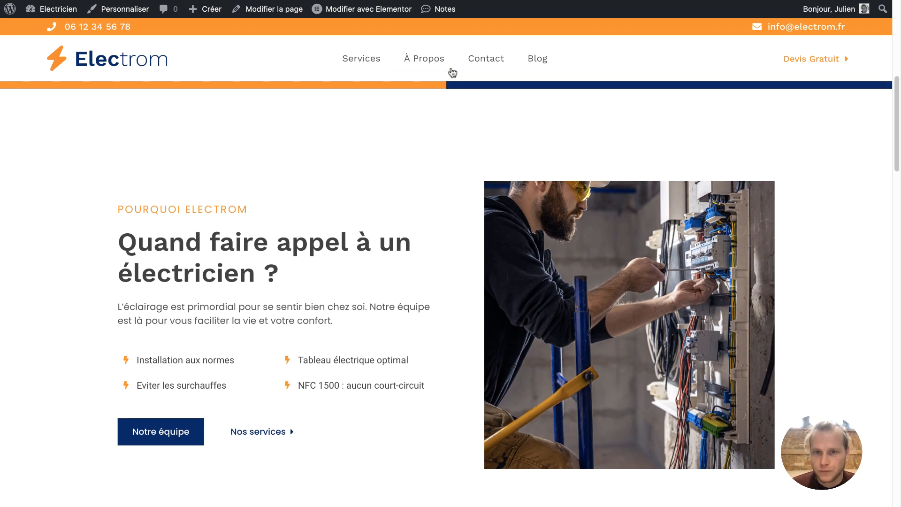
scroll(451, 157, "down", 1)
scroll(451, 157, "up", 8)
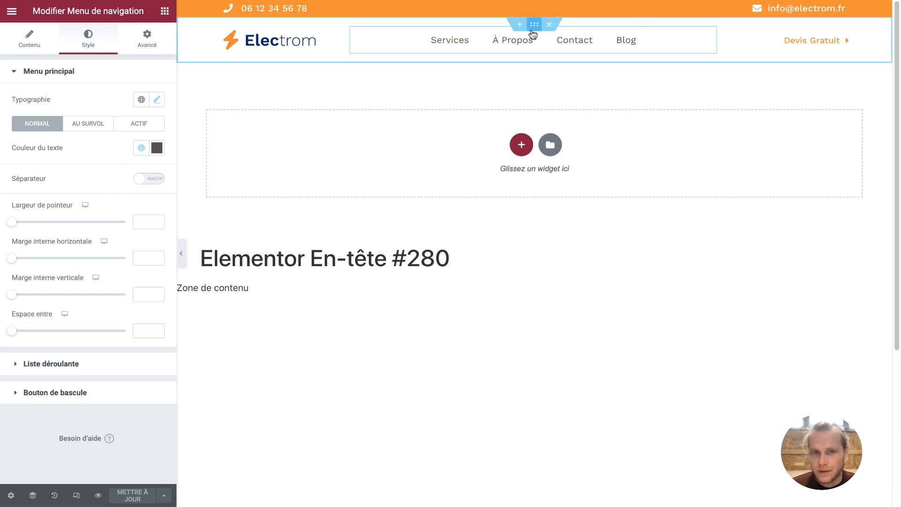
Add a box shadow to the header section with vertical offset 5 and blur 15
left_click(533, 29)
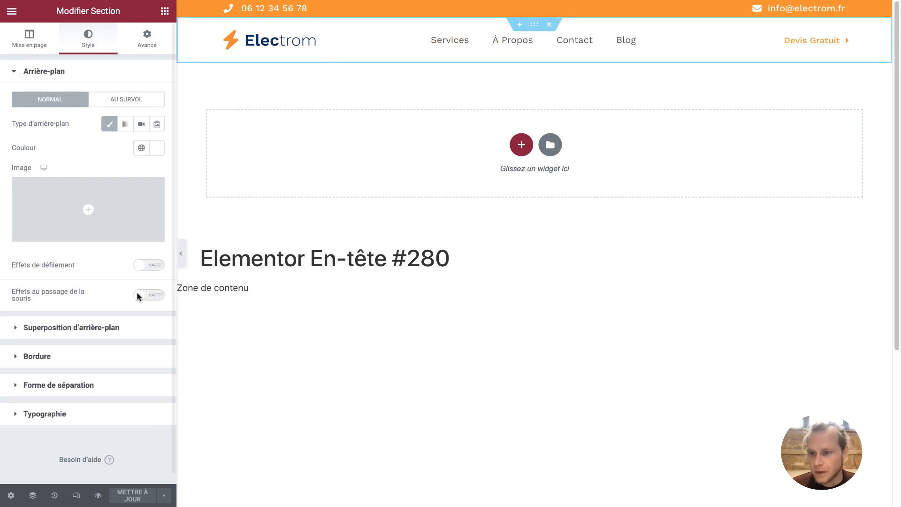
left_click(38, 357)
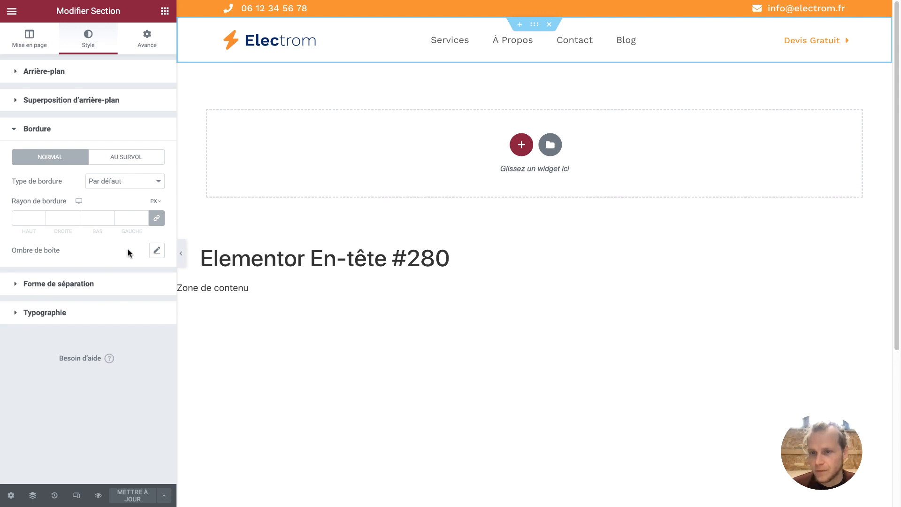
left_click(157, 251)
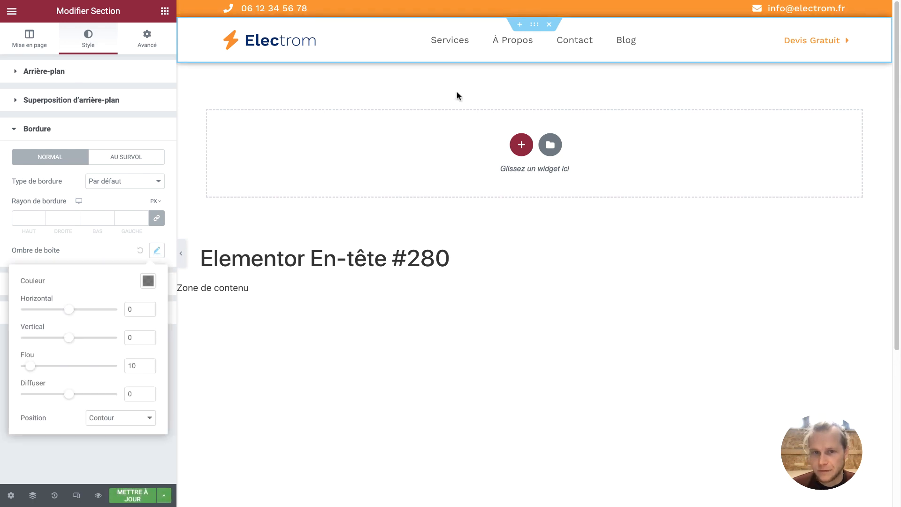
left_click(149, 335)
left_click(149, 335)
left_click(149, 336)
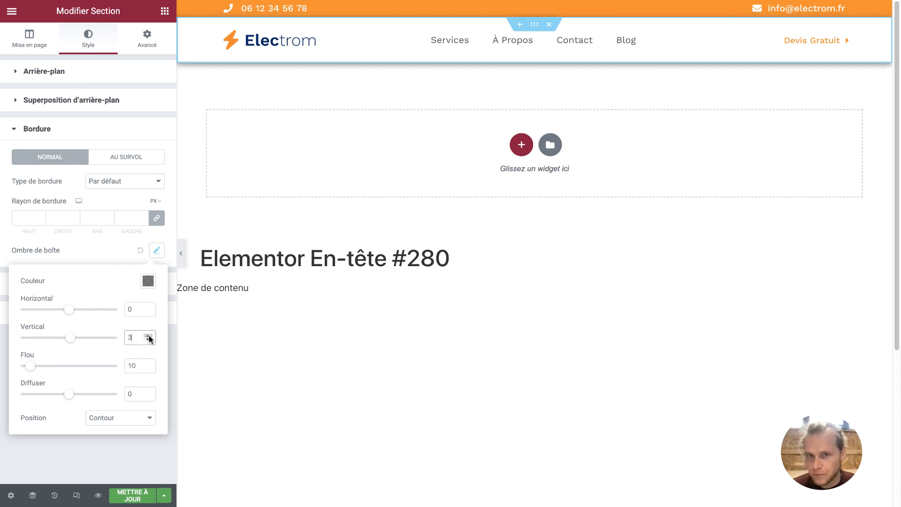
left_click(148, 335)
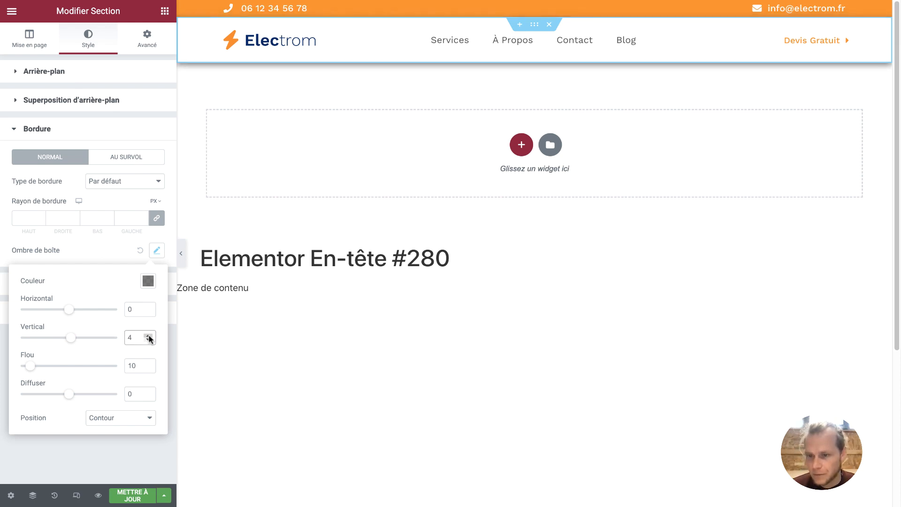
left_click(147, 364)
left_click(147, 368)
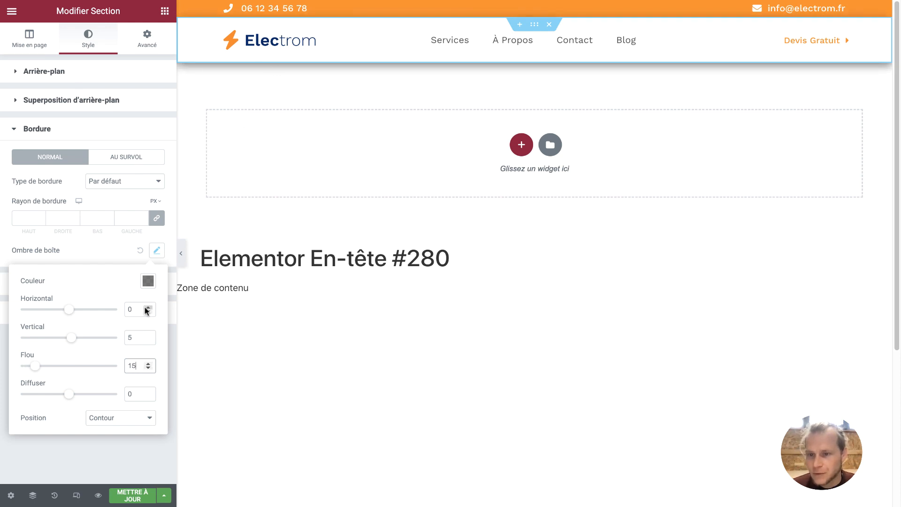
Set the shadow colour to 5% opacity black and save with METTRE À JOUR
left_click(148, 281)
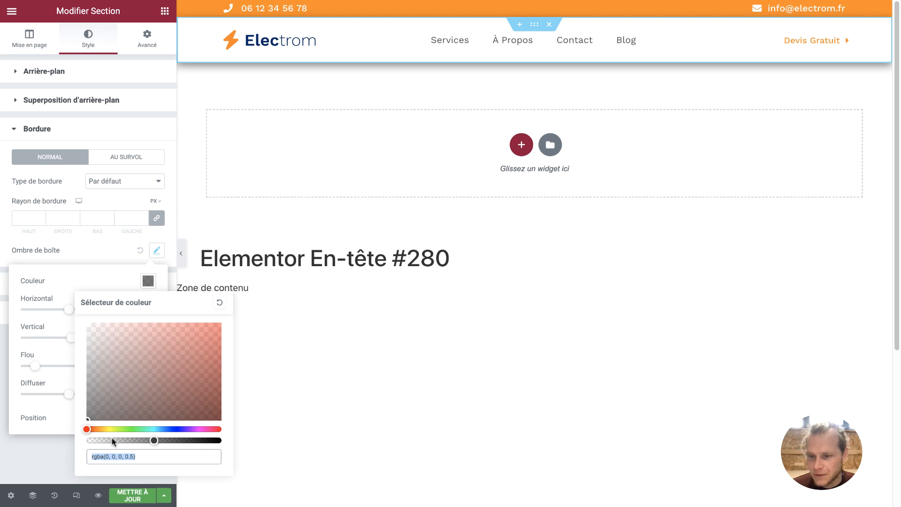
left_click_drag(154, 441, 97, 442)
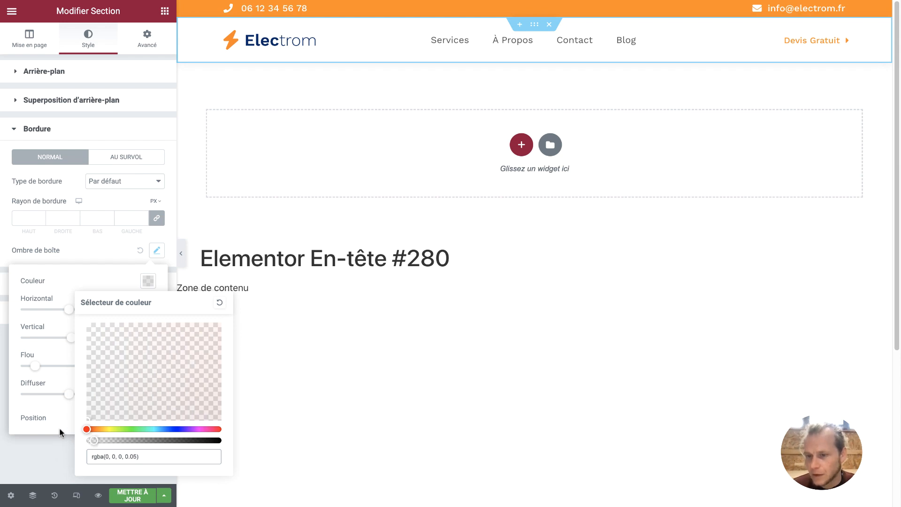
left_click(59, 415)
left_click(119, 442)
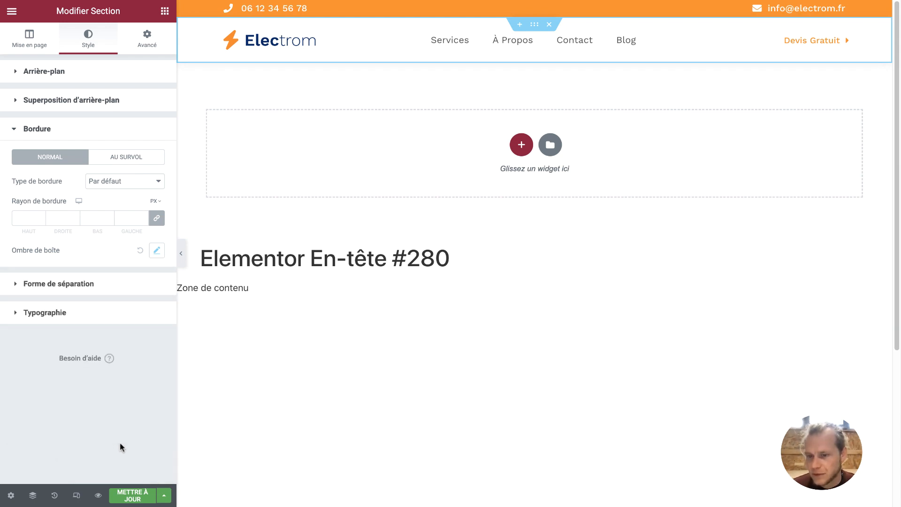
left_click(126, 495)
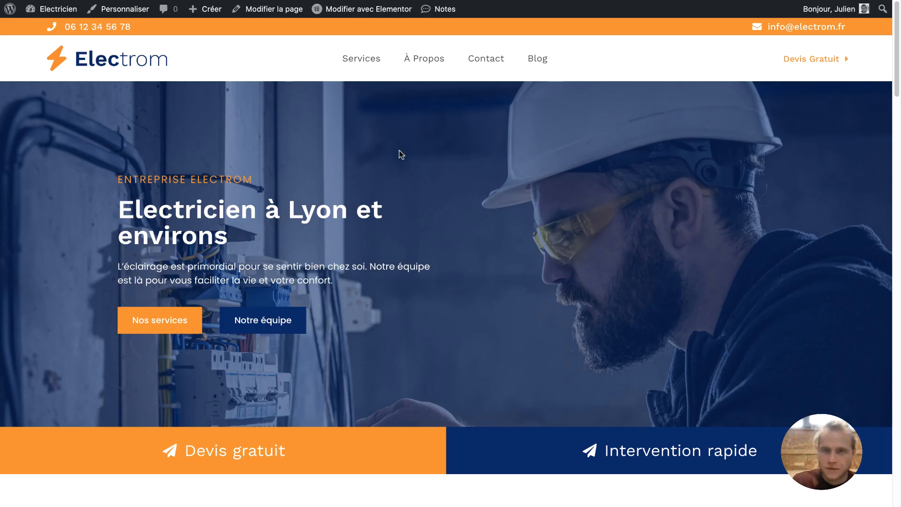
left_click(51, 1)
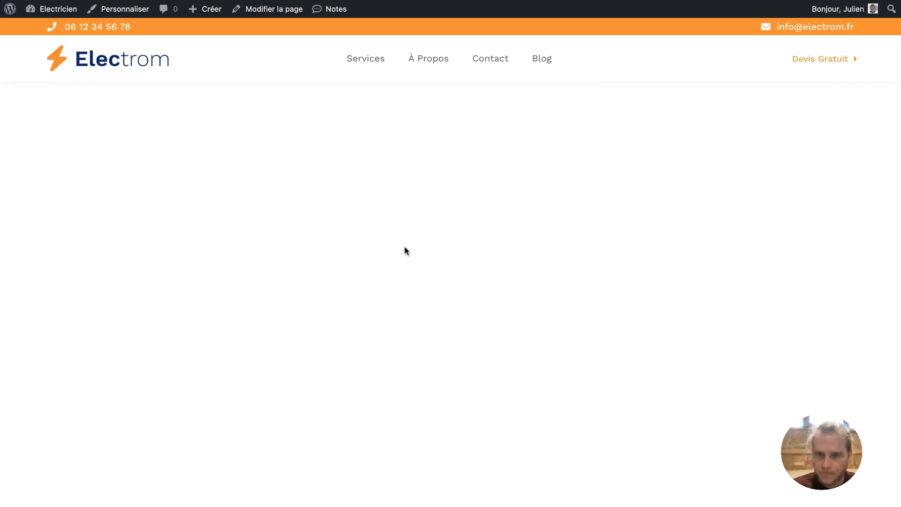
scroll(404, 246, "down", 10)
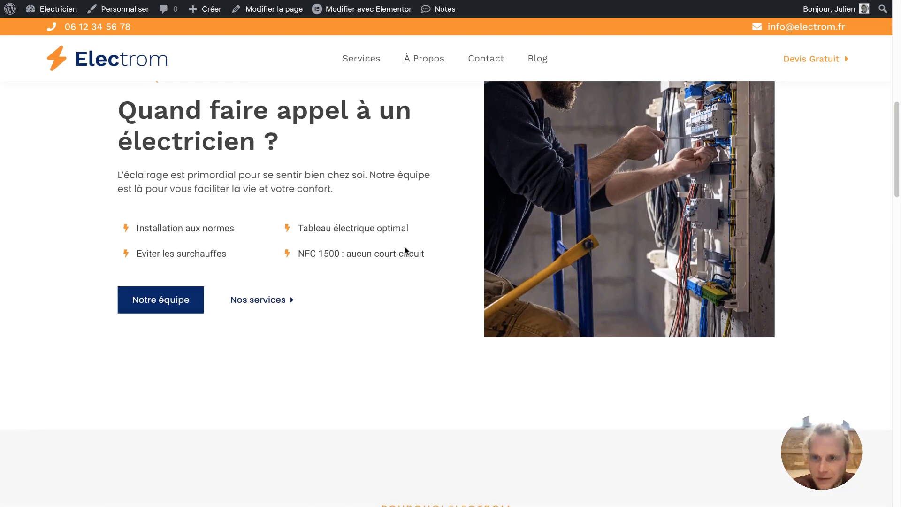
scroll(438, 102, "up", 3)
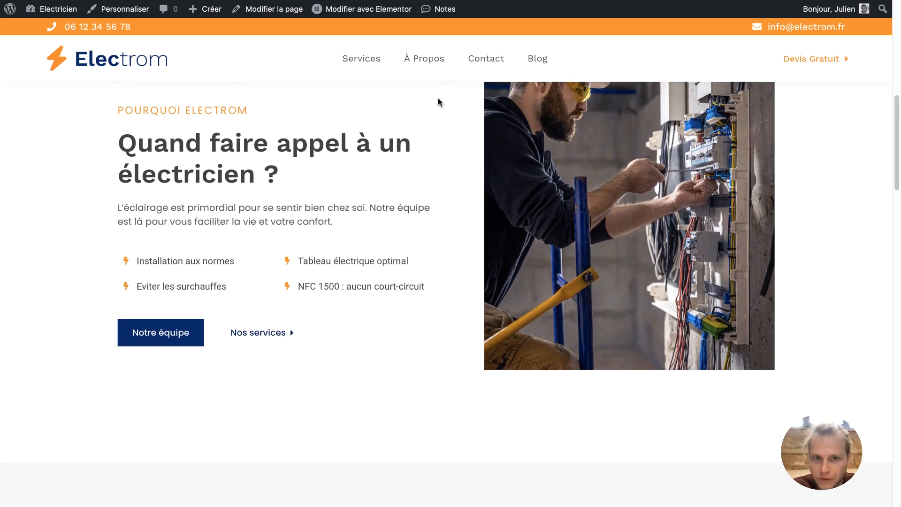
scroll(440, 103, "up", 1)
scroll(440, 102, "down", 1)
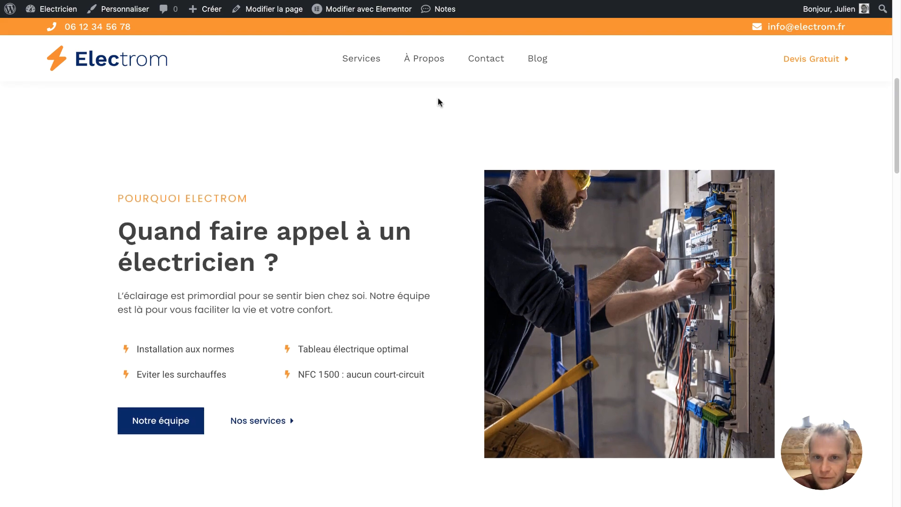
scroll(440, 102, "up", 1)
scroll(438, 99, "down", 1)
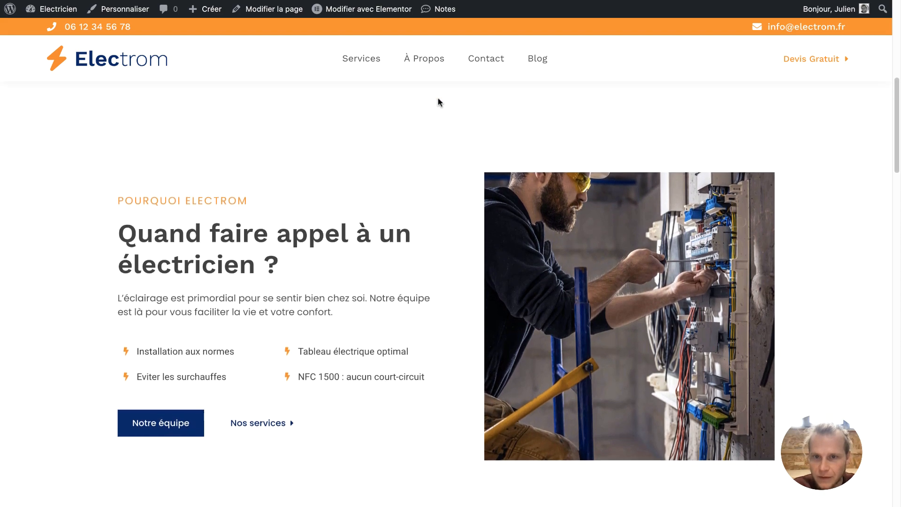
scroll(435, 157, "down", 3)
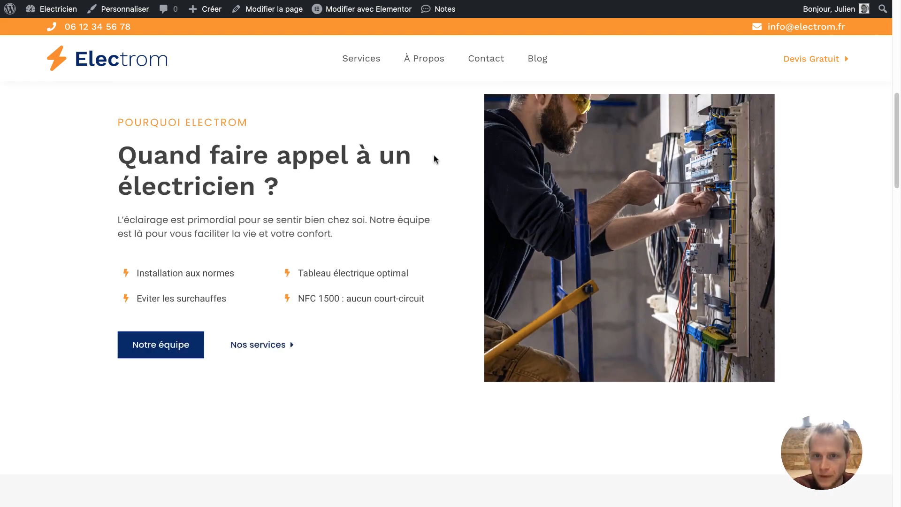
scroll(435, 157, "up", 12)
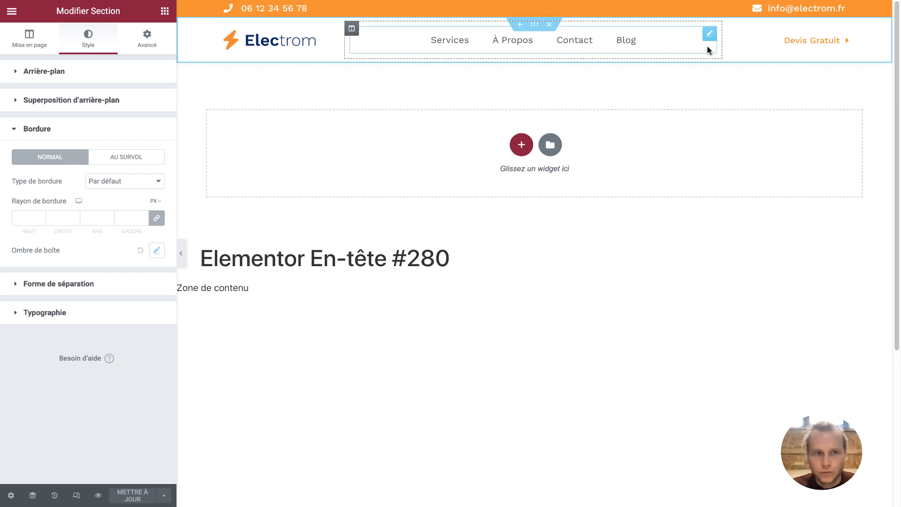
Set the Devis Gratuit button's Animation de survol to Grow and save with METTRE À JOUR
left_click(795, 42)
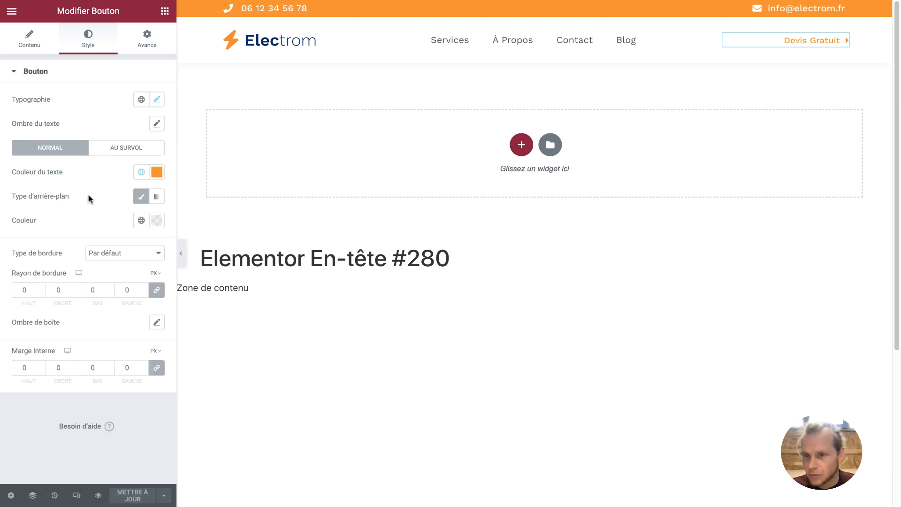
left_click(111, 149)
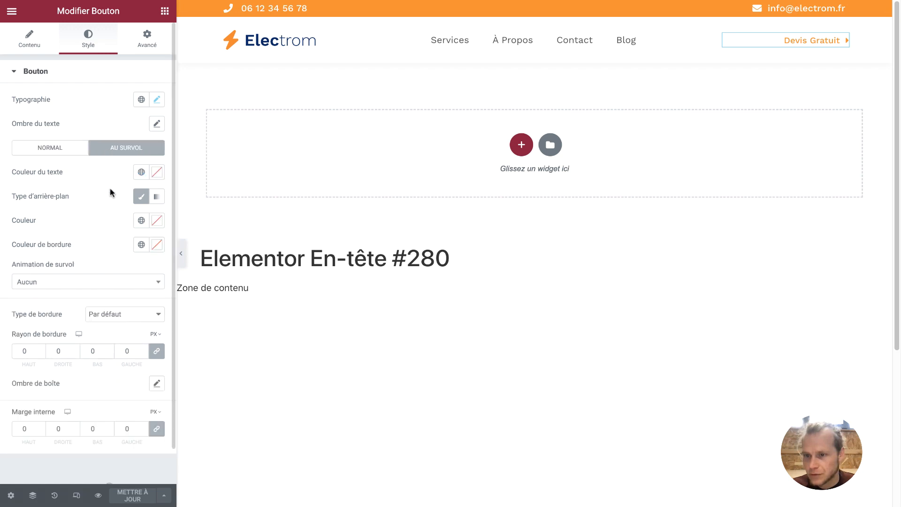
left_click(77, 283)
left_click(56, 325)
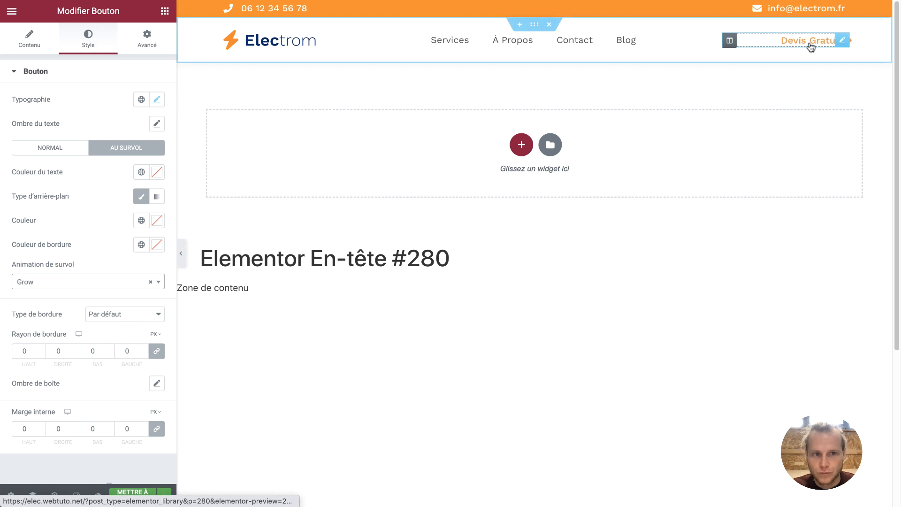
left_click(97, 281)
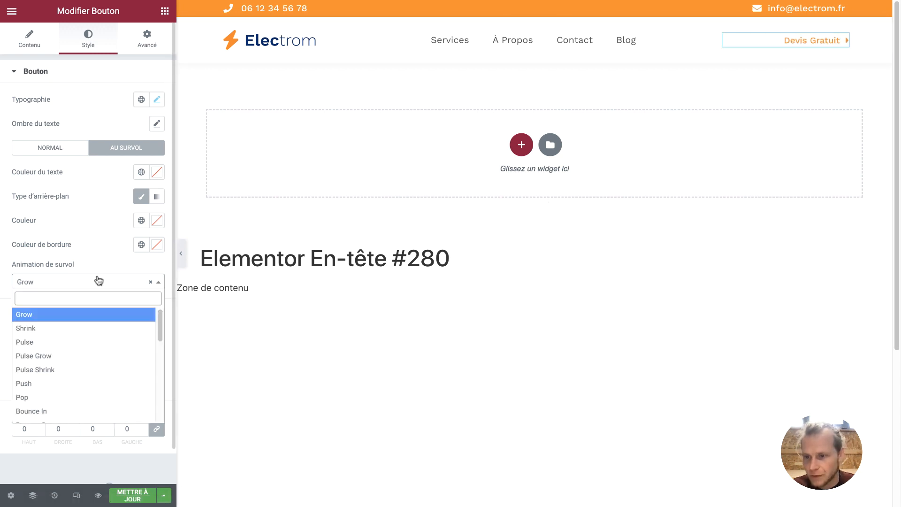
left_click(79, 328)
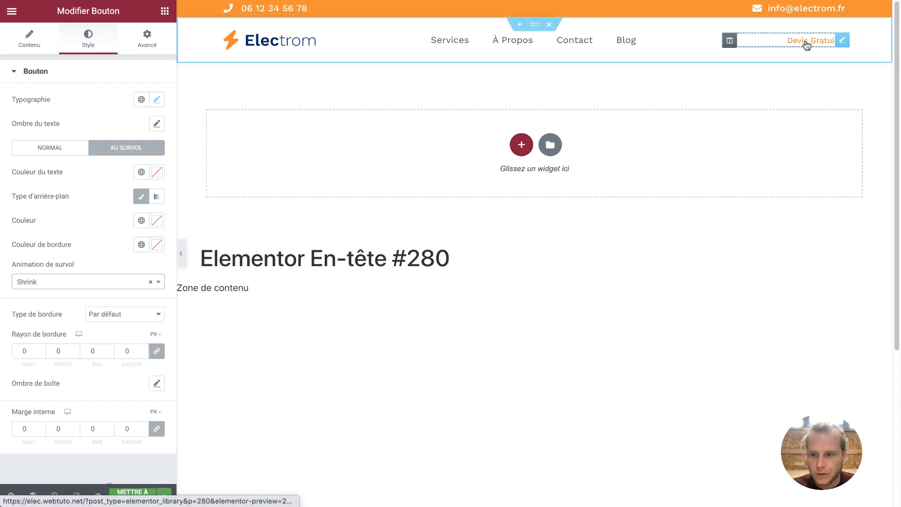
left_click(136, 285)
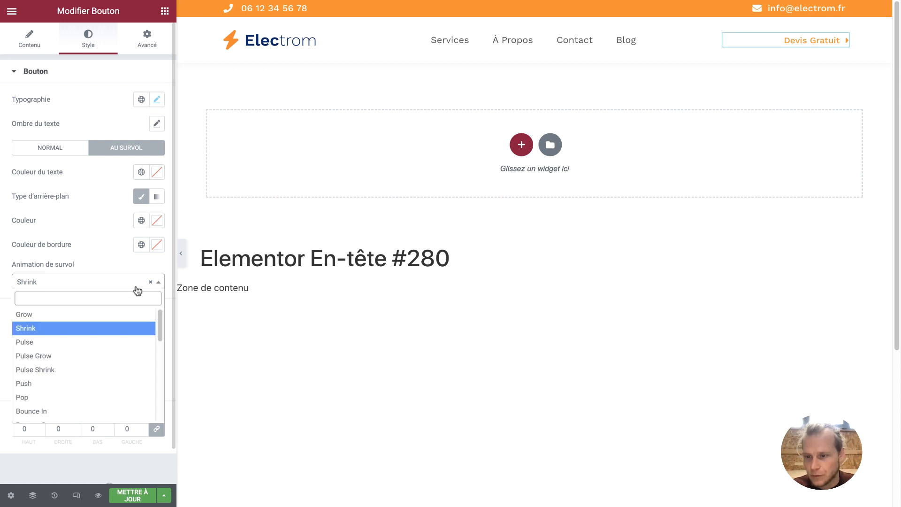
left_click(103, 315)
left_click(144, 493)
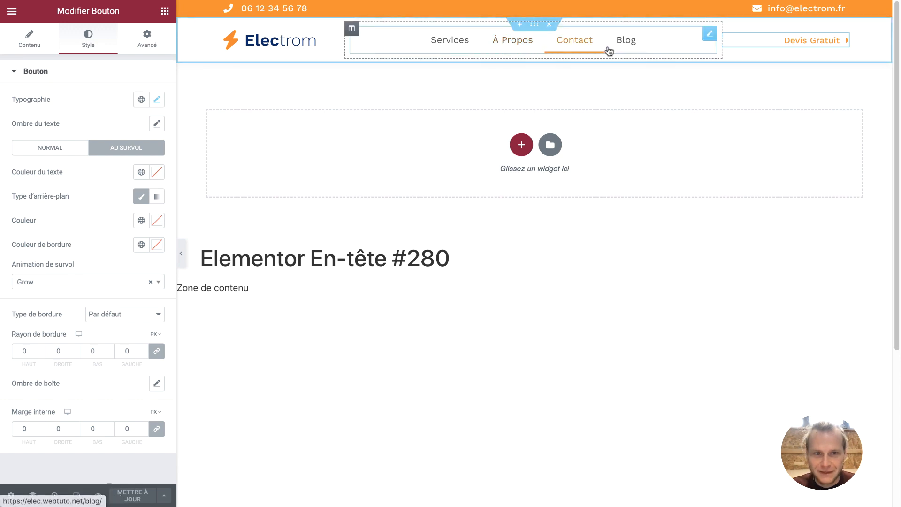
left_click(644, 51)
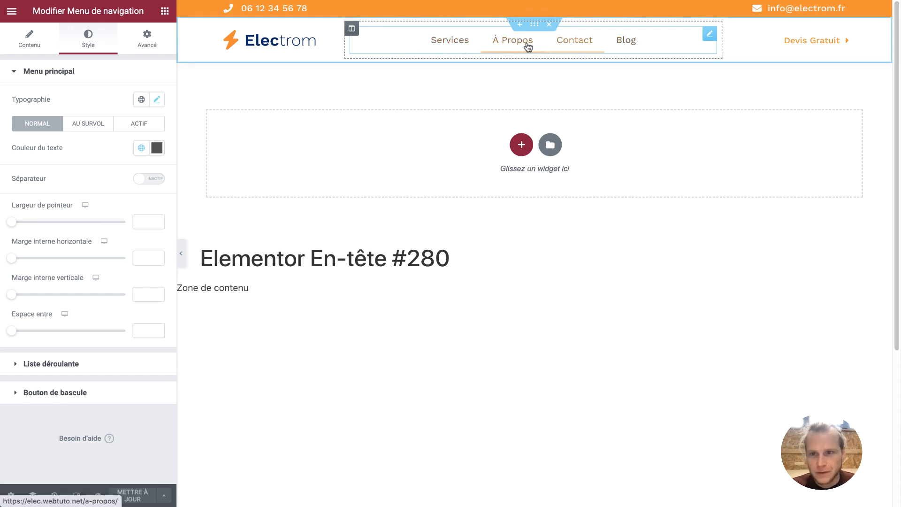
Try a menu font size of 16, then set it back to 15
left_click(157, 99)
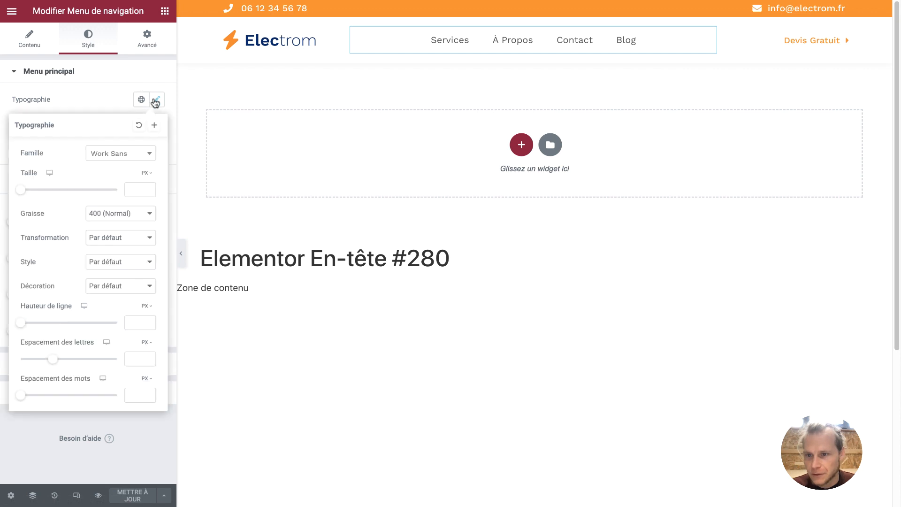
left_click(139, 189)
type("16")
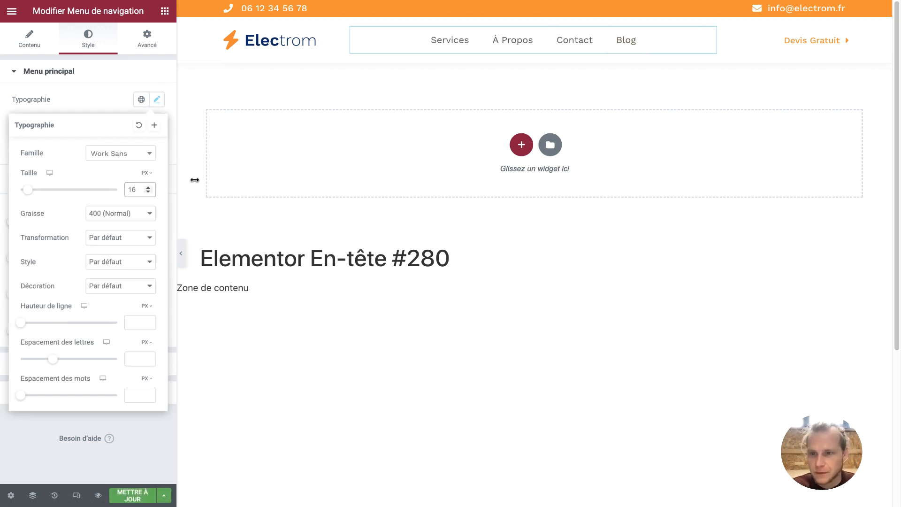
left_click(148, 192)
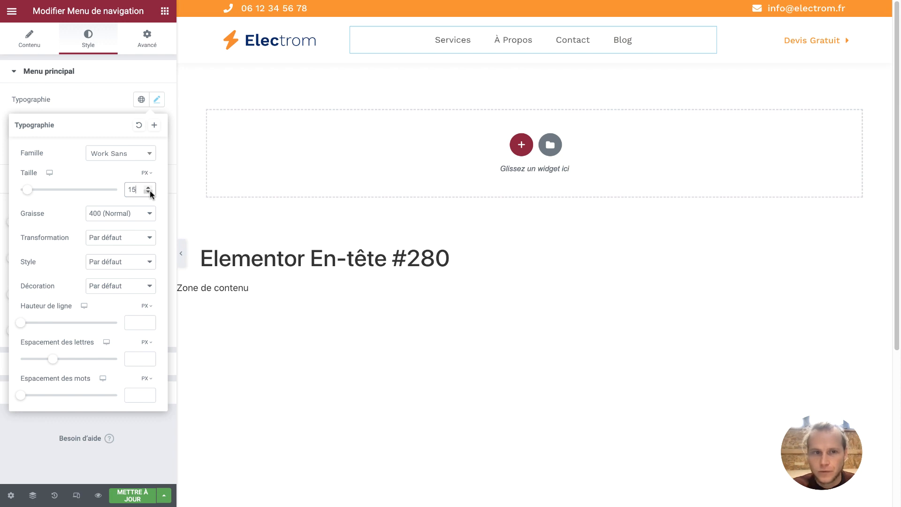
Raise the Devis Gratuit button's text size from 15 to 16
left_click(806, 45)
left_click(156, 100)
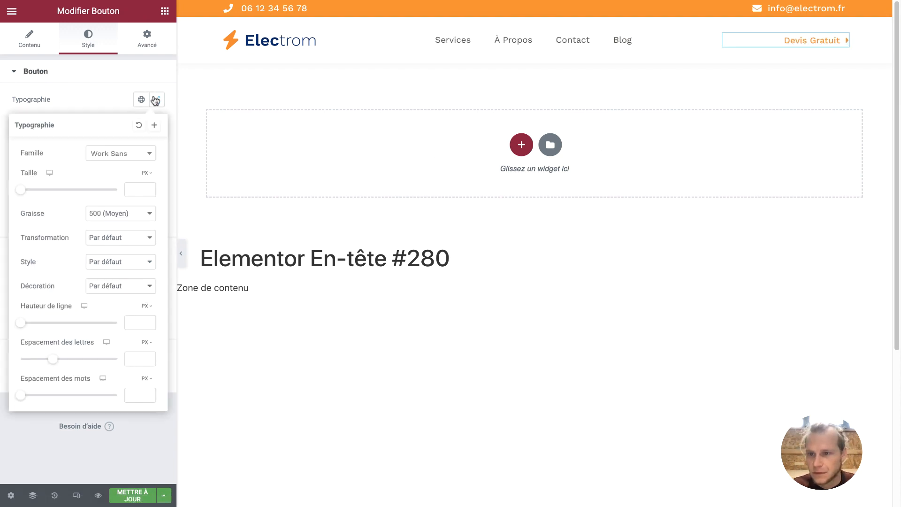
left_click(148, 187)
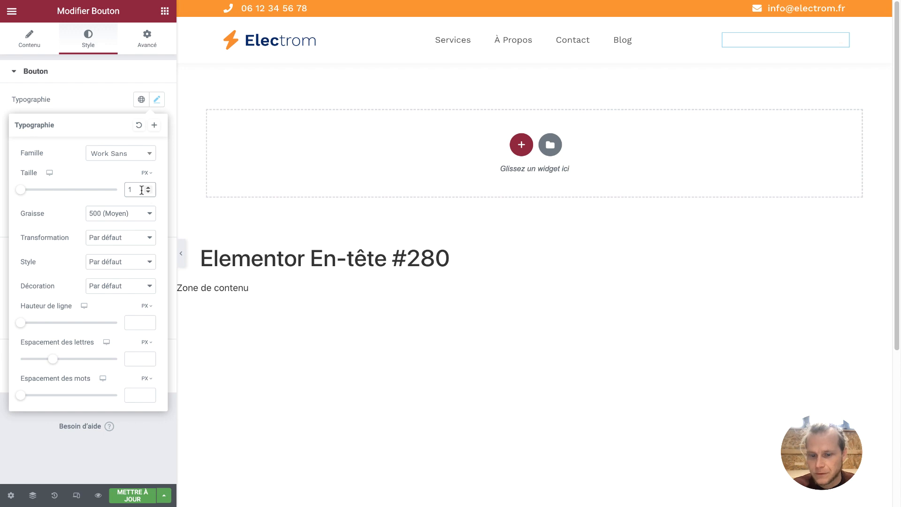
type("5")
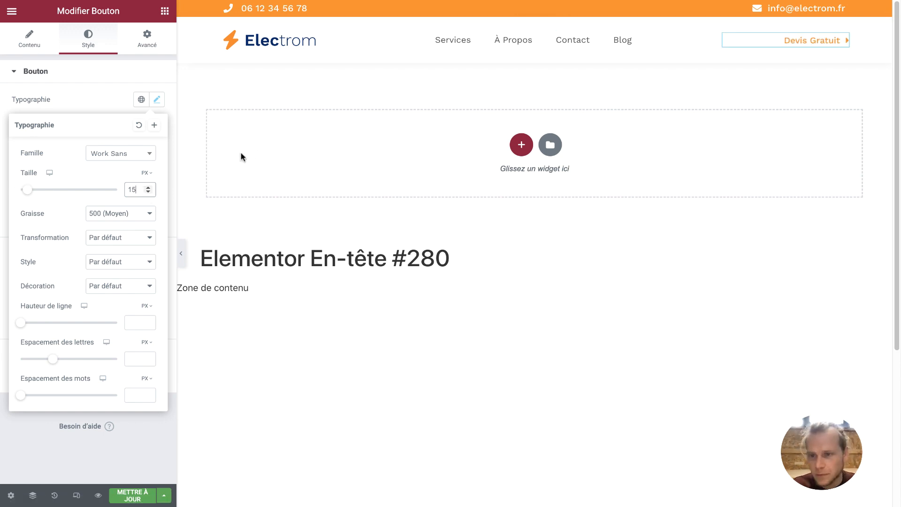
left_click(148, 187)
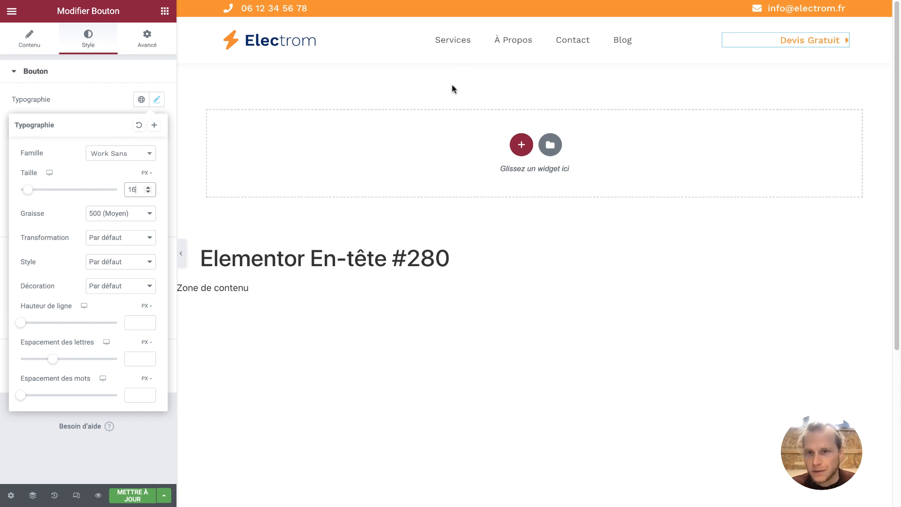
left_click(484, 46)
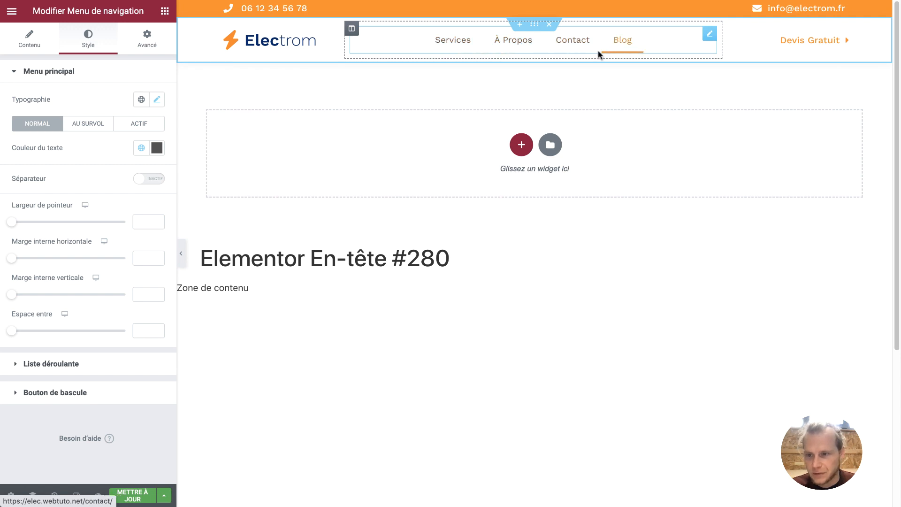
Set the menu pointer width to 1, horizontal padding to 0 and item spacing to 35
left_click(157, 220)
left_click_drag(158, 221, 157, 221)
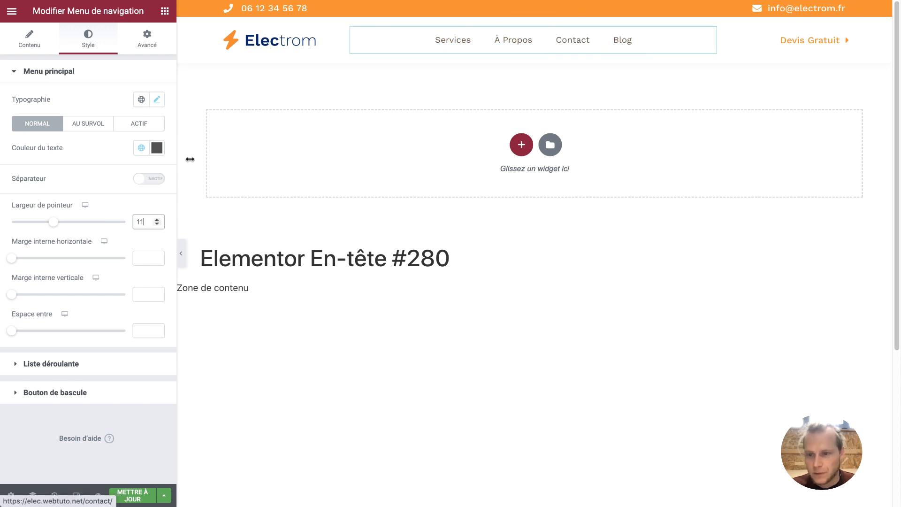
key("BackSpace")
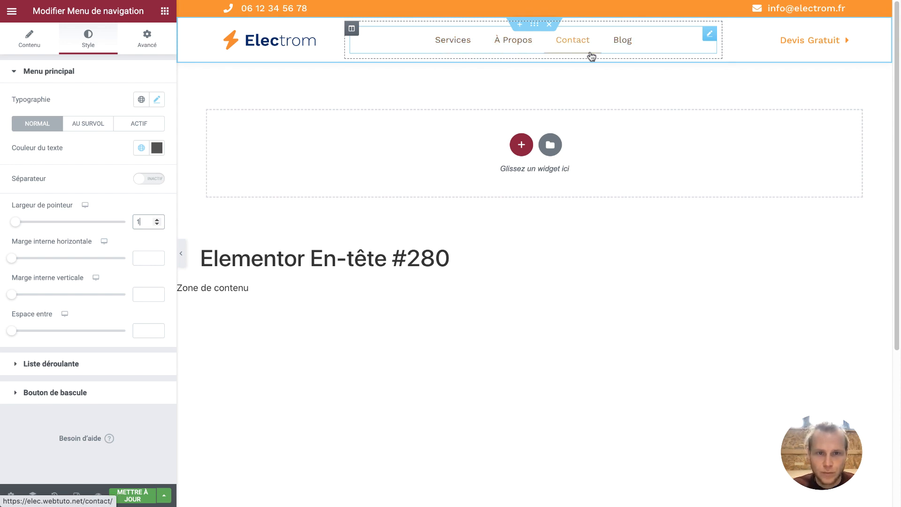
left_click(142, 252)
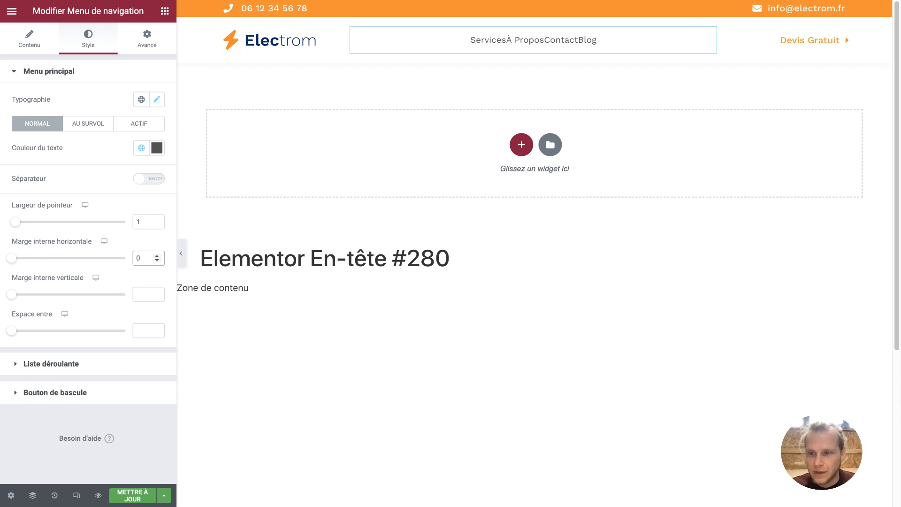
left_click_drag(13, 332, 53, 336)
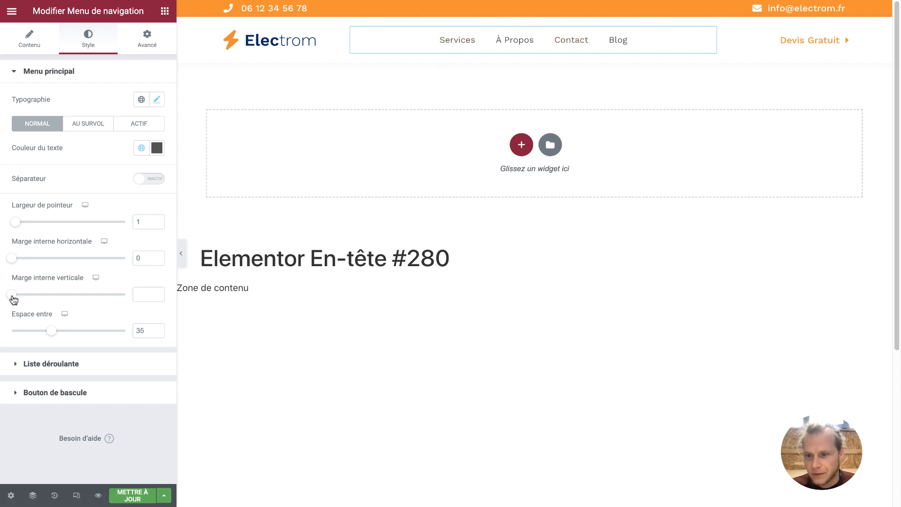
Set the menu items' vertical padding to 10 and save the header with METTRE À JOUR
left_click_drag(14, 296, 27, 299)
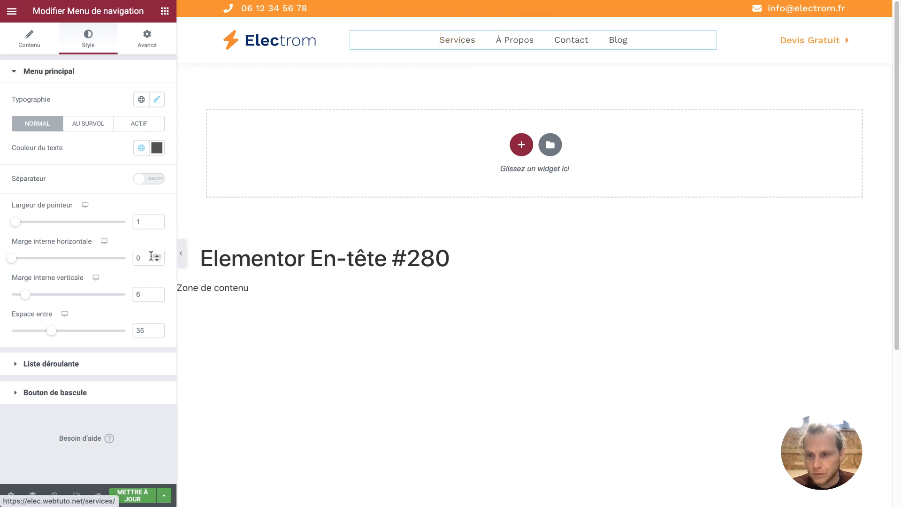
left_click_drag(22, 294, 17, 298)
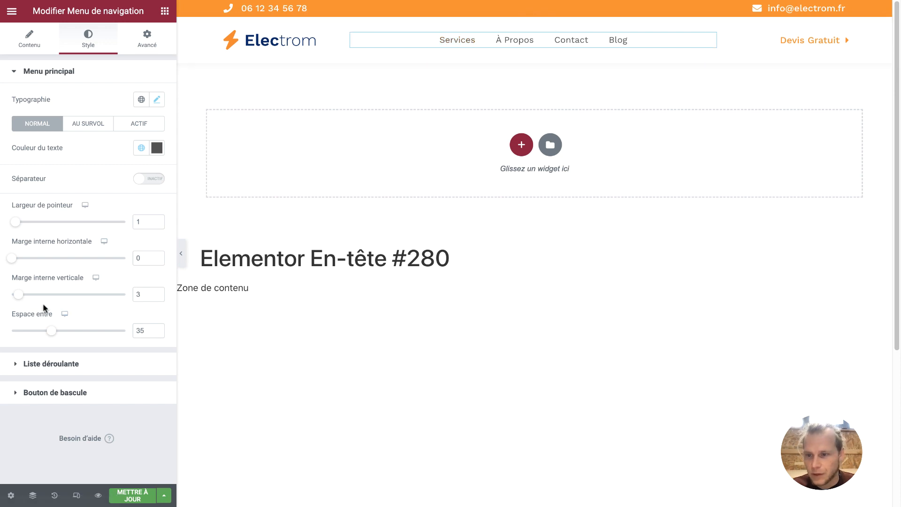
left_click_drag(20, 295, 47, 296)
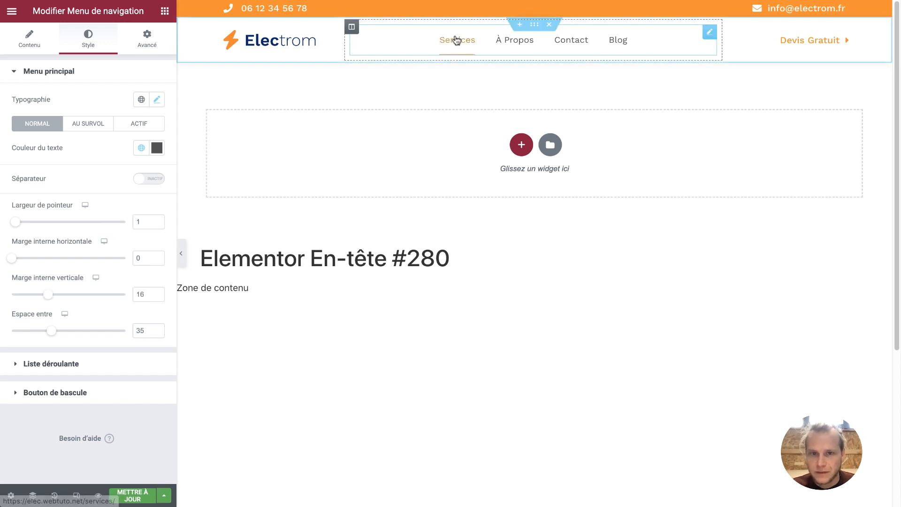
left_click(156, 296)
left_click(156, 297)
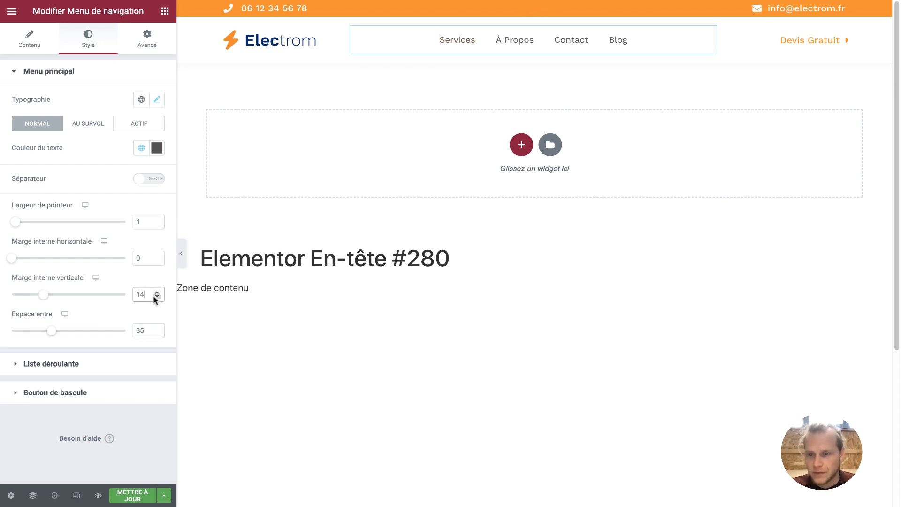
left_click(157, 297)
left_click(156, 296)
left_click(157, 296)
left_click(156, 296)
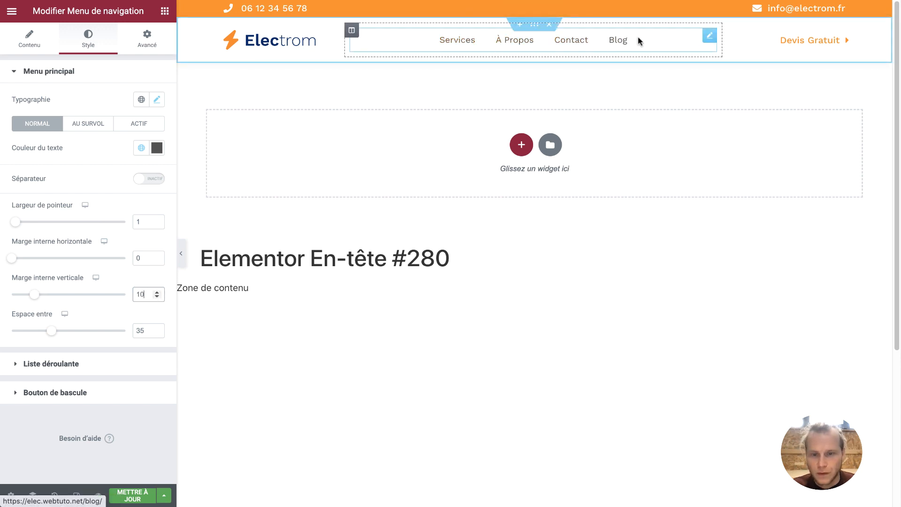
left_click(134, 492)
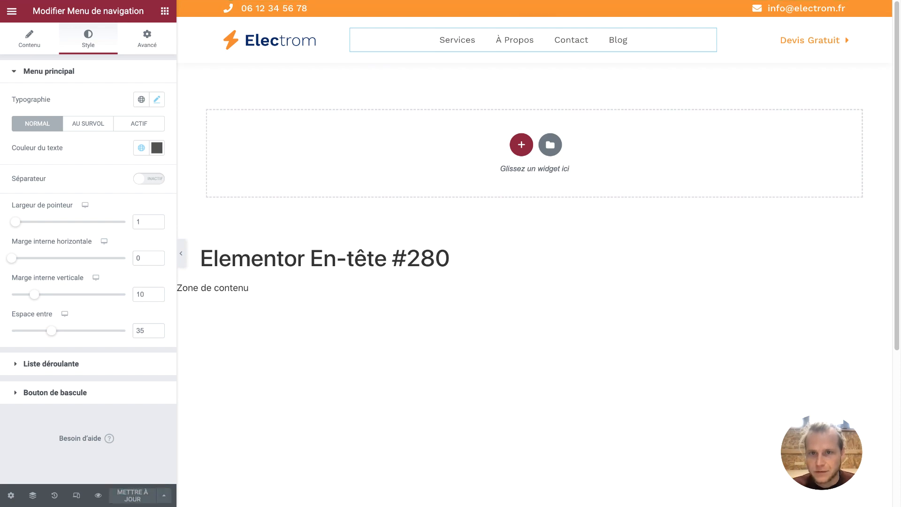
left_click(395, 2)
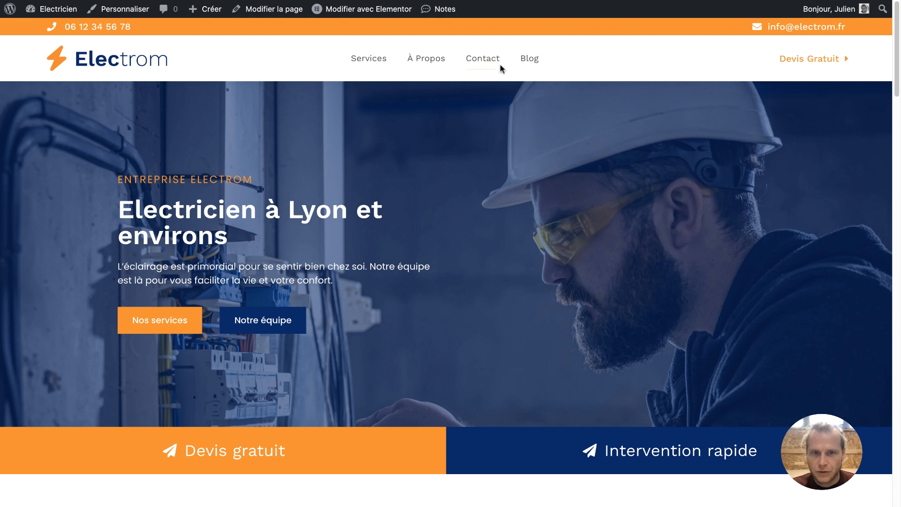
Check the Blog, Contact and Services pages on the live site, then scroll the home page
left_click(536, 67)
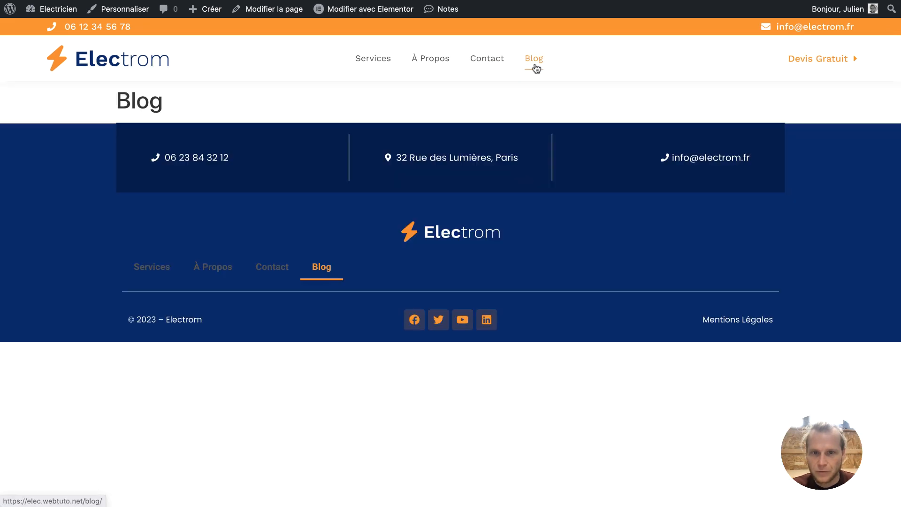
left_click(463, 67)
left_click(375, 69)
left_click(173, 60)
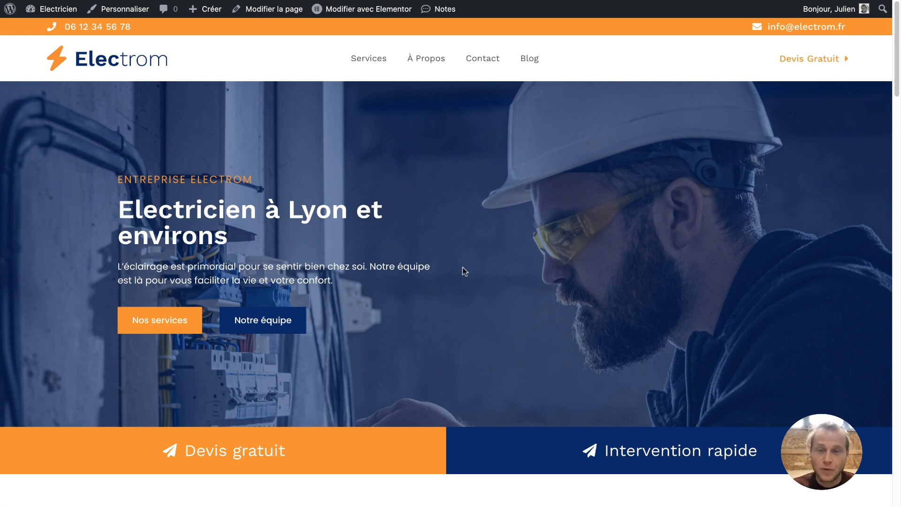
scroll(463, 268, "down", 10)
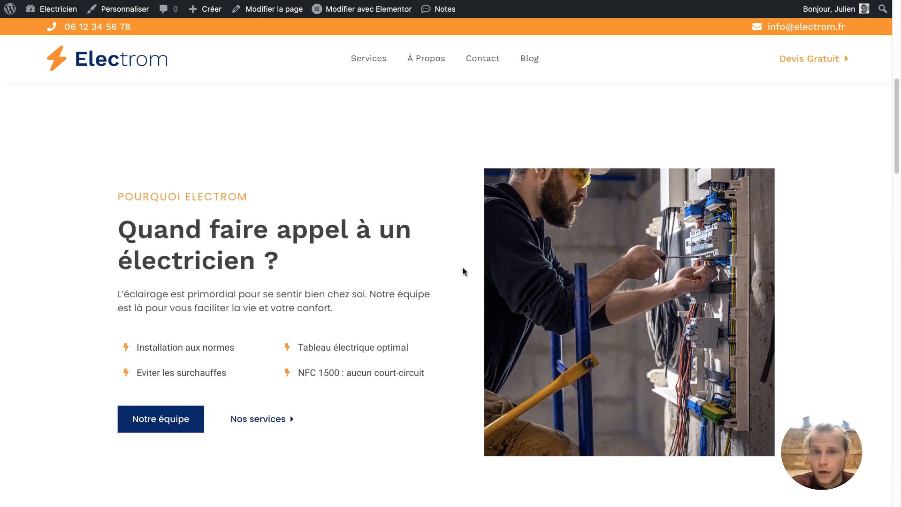
scroll(463, 271, "down", 15)
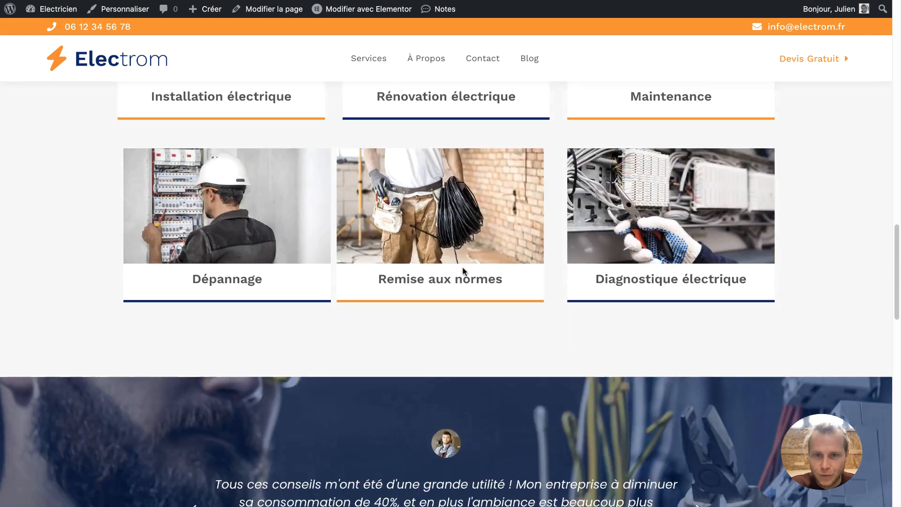
scroll(463, 271, "down", 10)
scroll(463, 272, "up", 20)
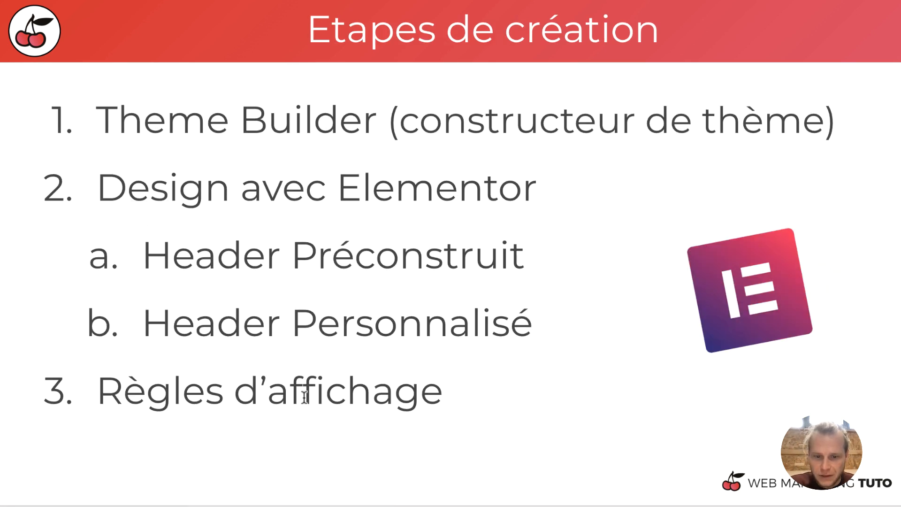
Bold the 'Règles d’affichage' line on the Etapes de création slide
triple_click(305, 397)
key("super+b")
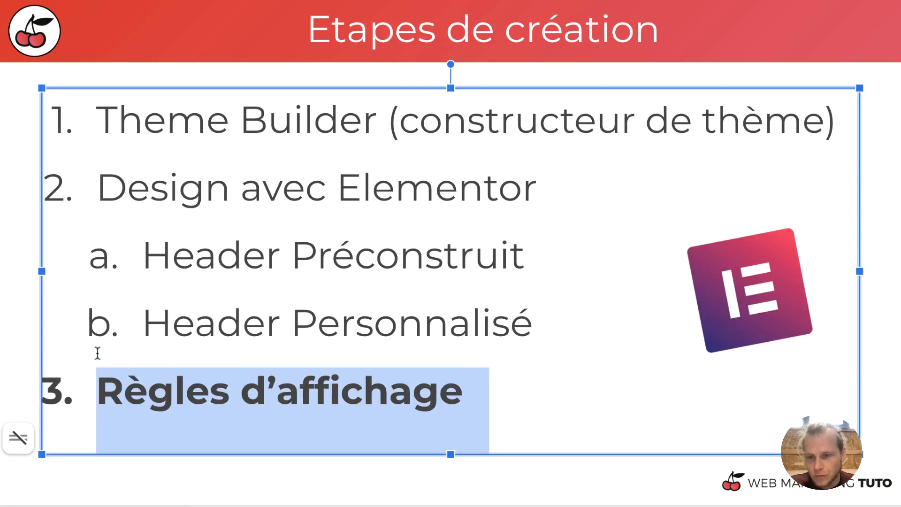
left_click(6, 341)
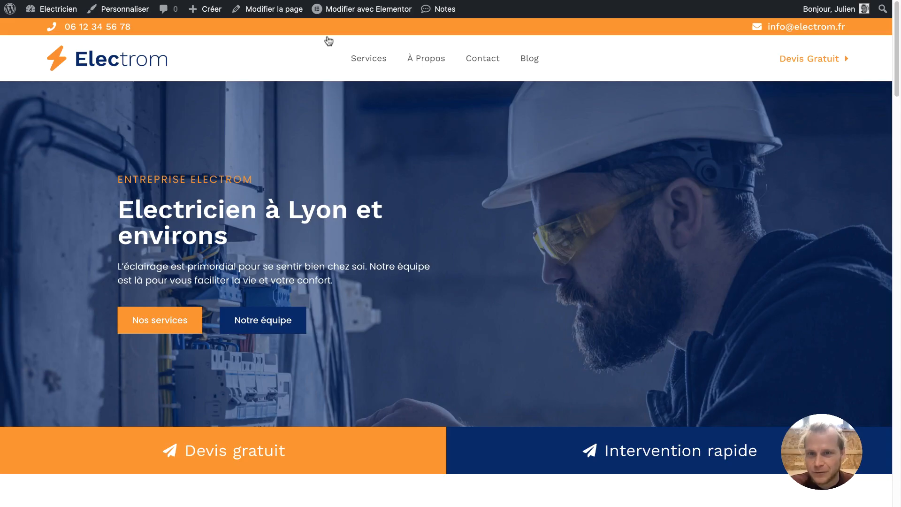
mouse_move(332, 17)
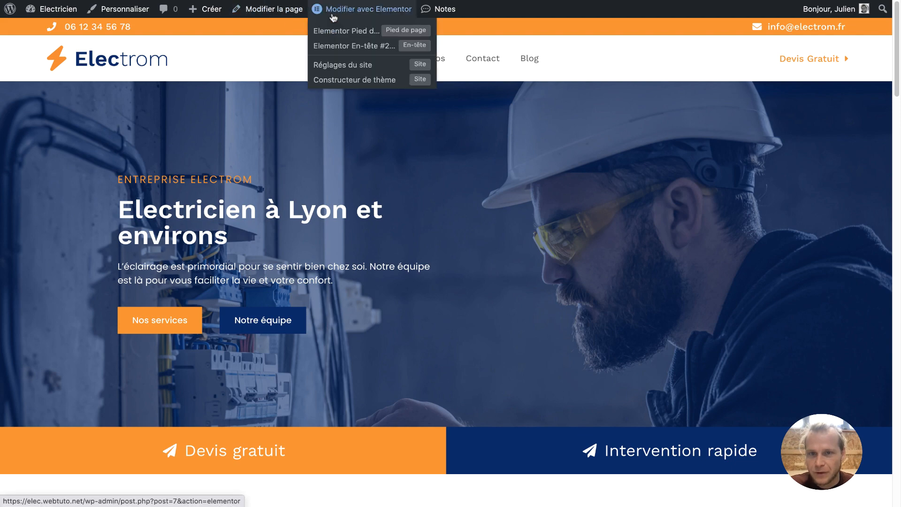
Create a new header template in the Theme Builder with the blue gradient library block
left_click(346, 80)
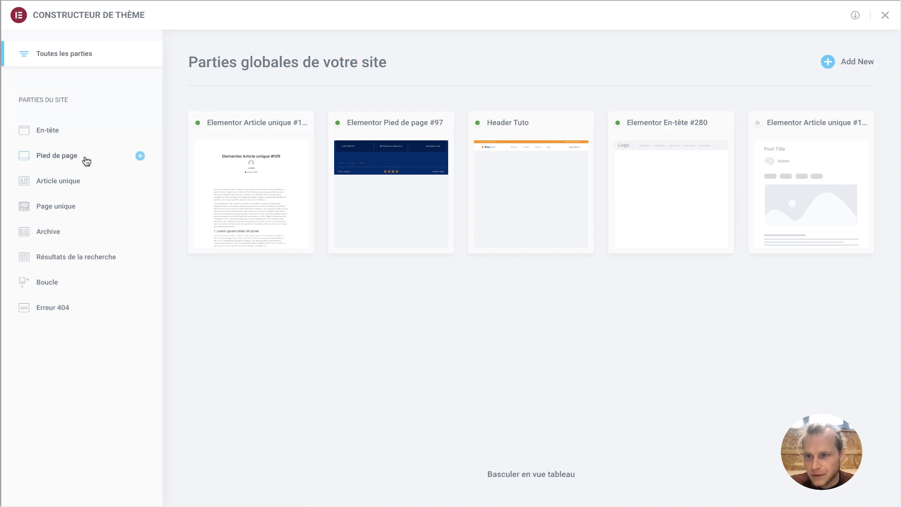
left_click(84, 136)
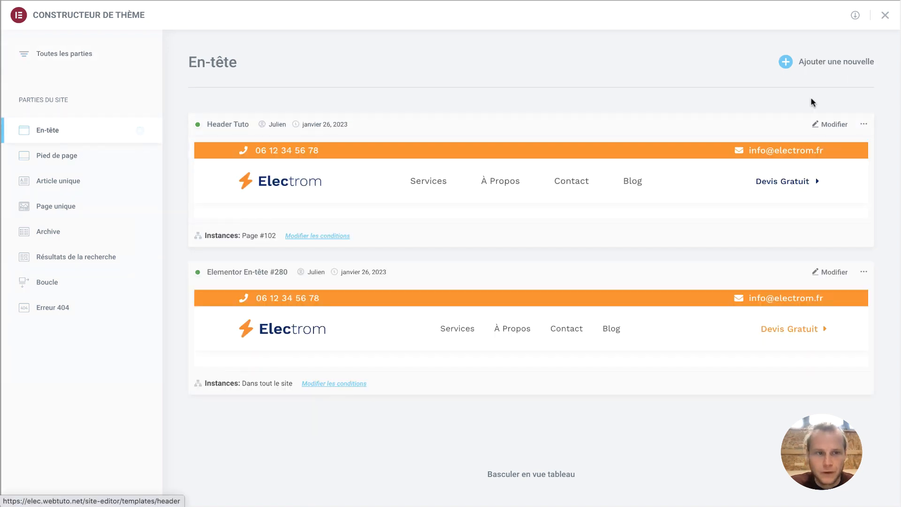
left_click(828, 67)
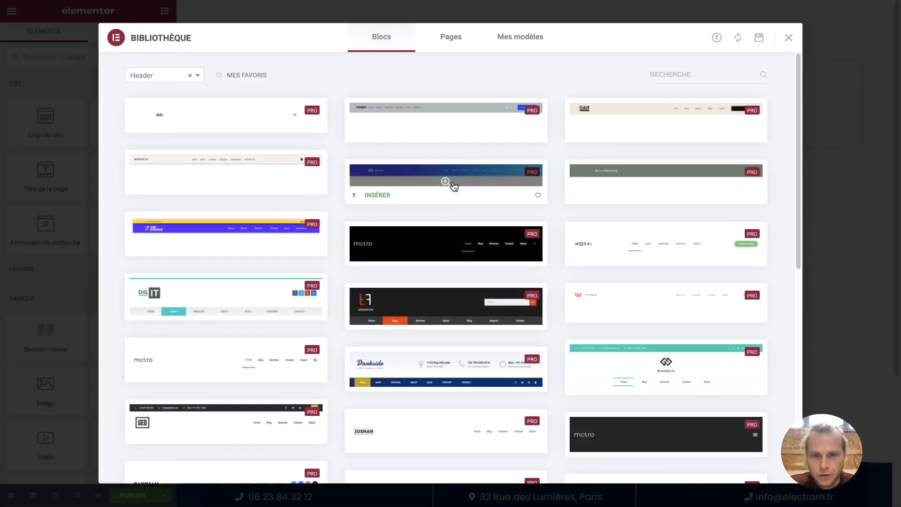
left_click(381, 195)
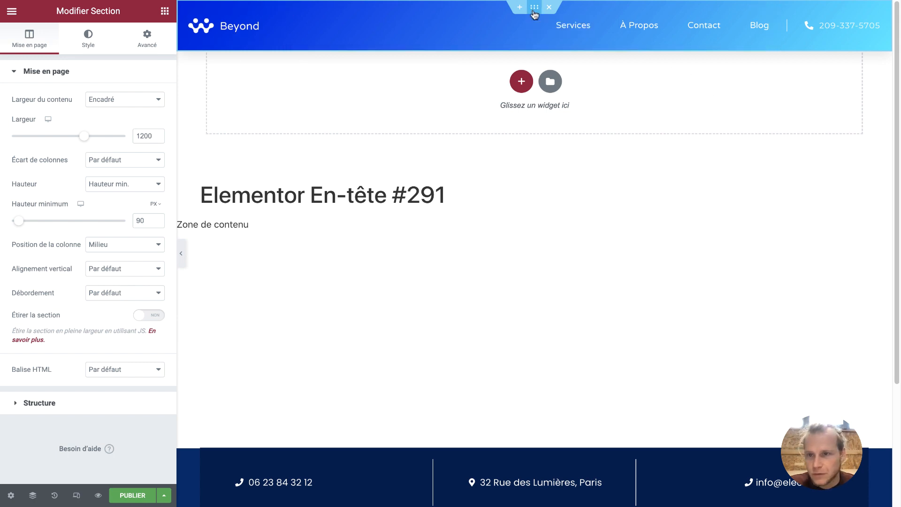
Replace the Beyond logo with Logo-Electrom-Blancorange.png from the media library
left_click(109, 34)
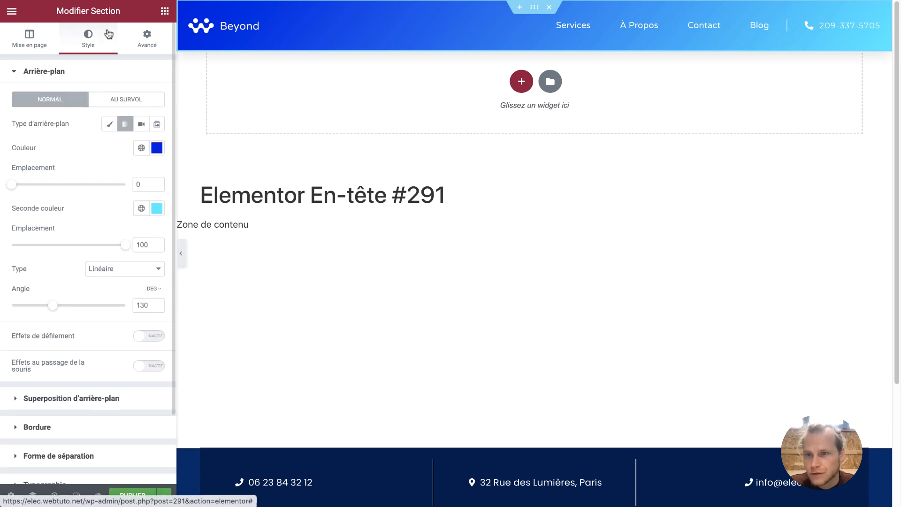
left_click(224, 28)
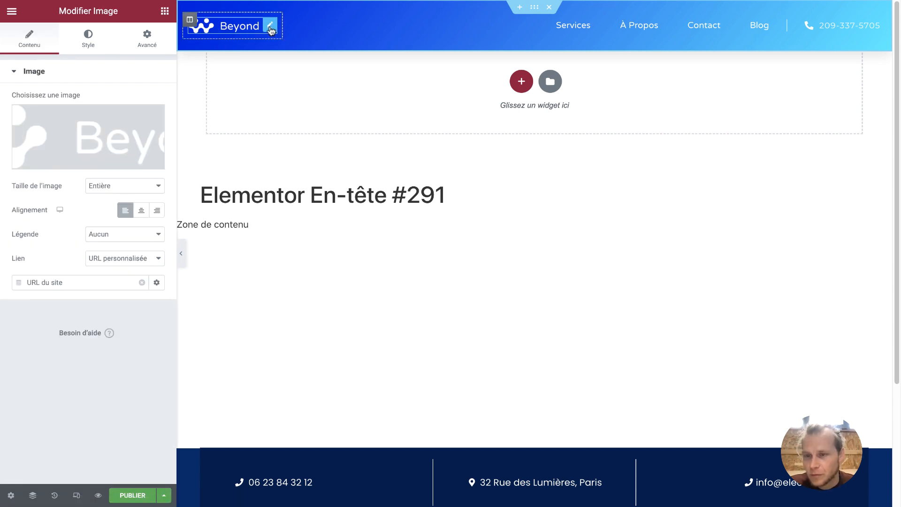
left_click(113, 135)
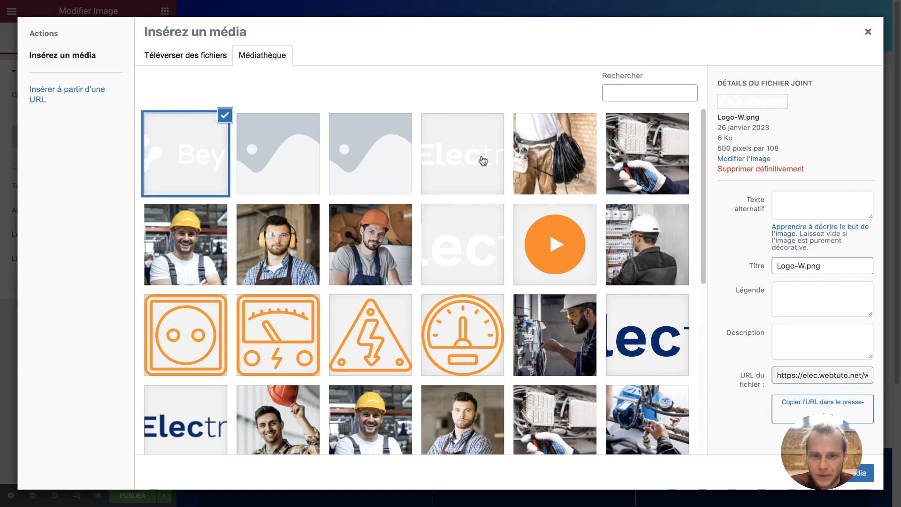
left_click(475, 220)
left_click(475, 159)
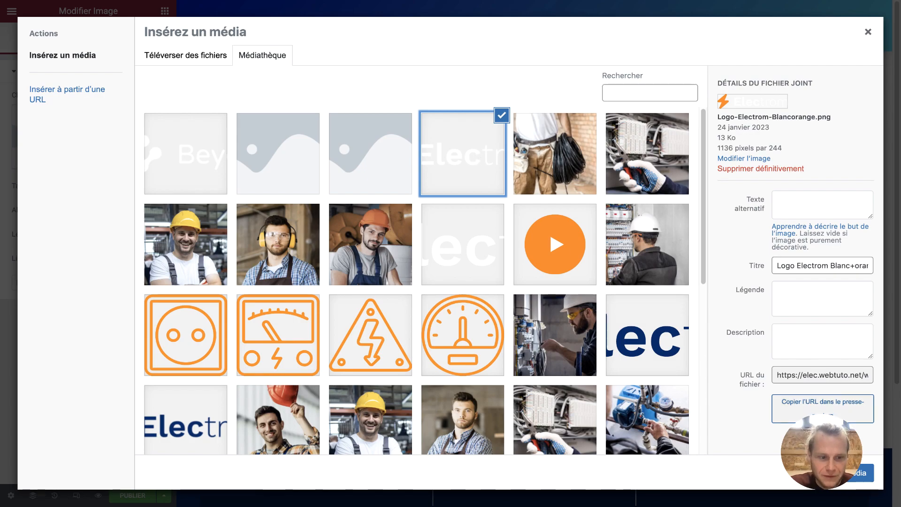
left_click(842, 473)
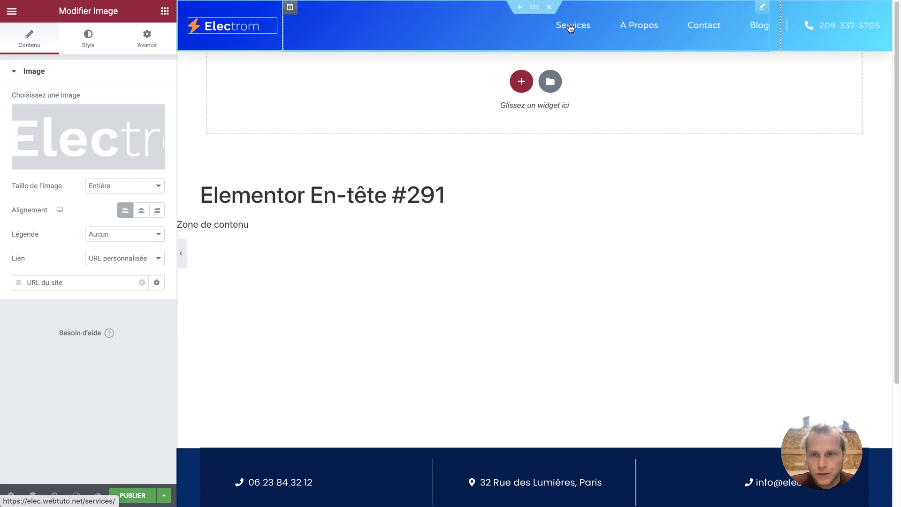
mouse_move(120, 112)
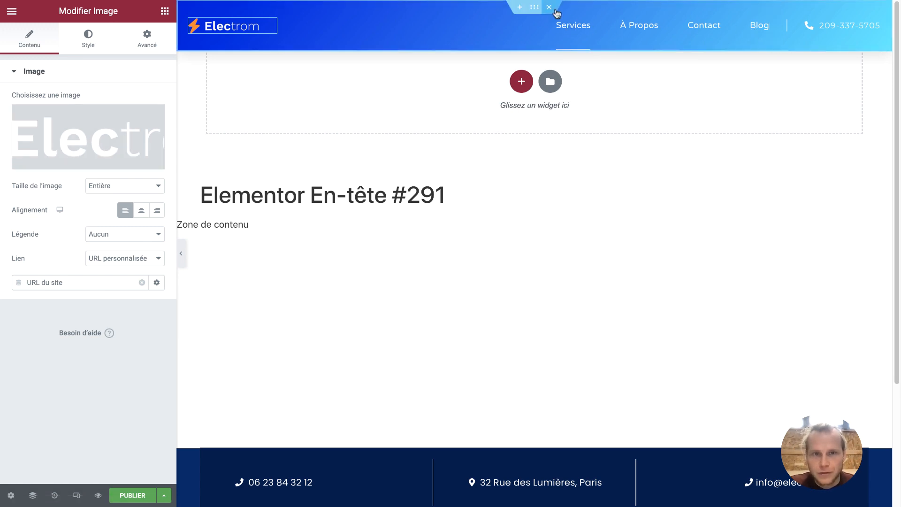
left_click(401, 39)
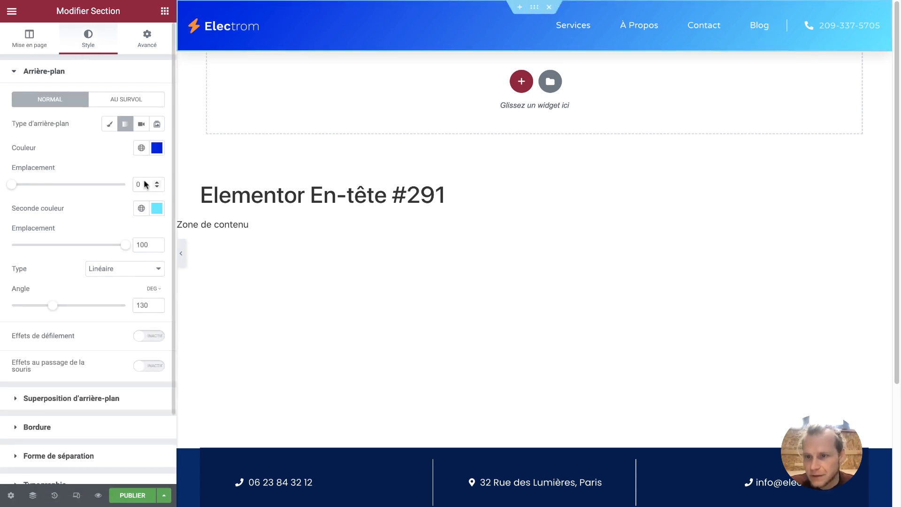
Set both gradient colours to global Principal, then brighten the second to #034ABA
left_click(141, 148)
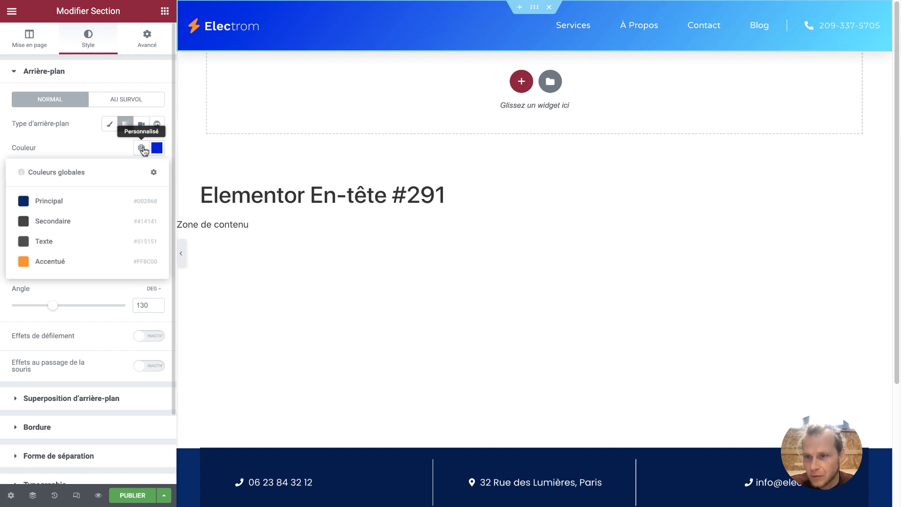
left_click(95, 206)
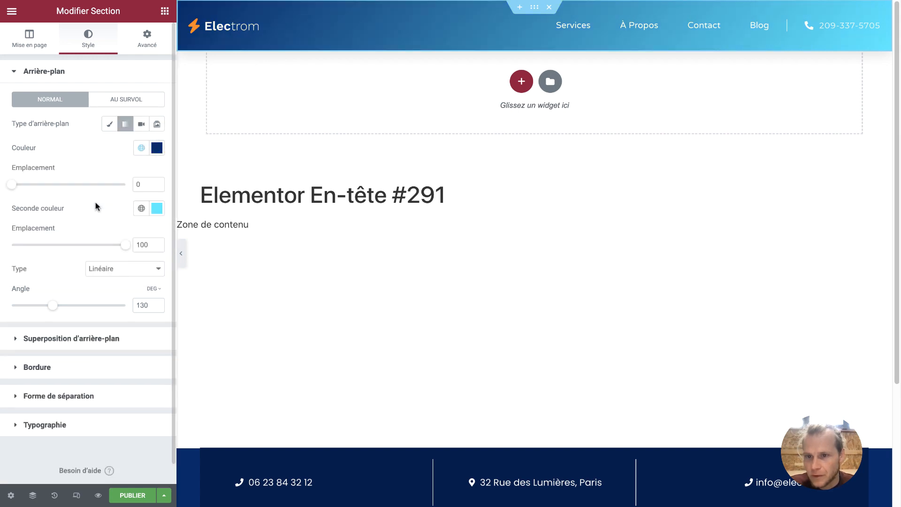
left_click(141, 209)
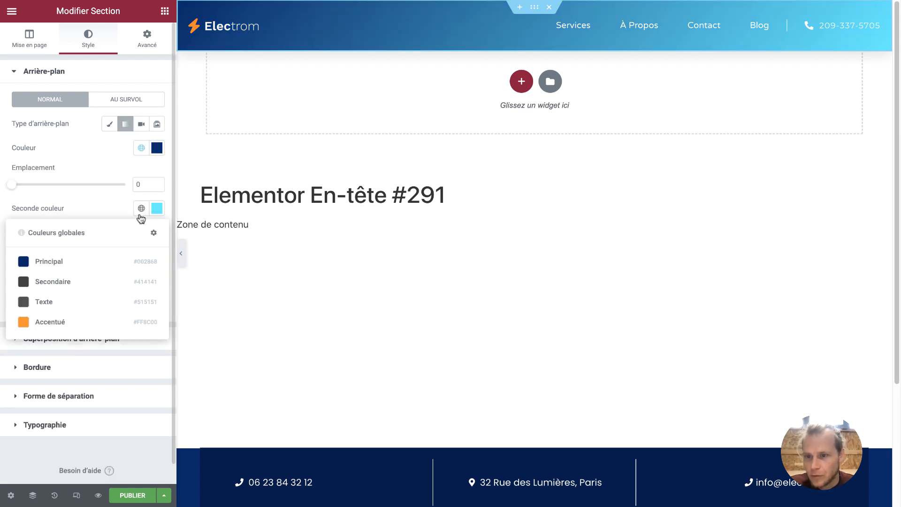
left_click(108, 258)
left_click(157, 208)
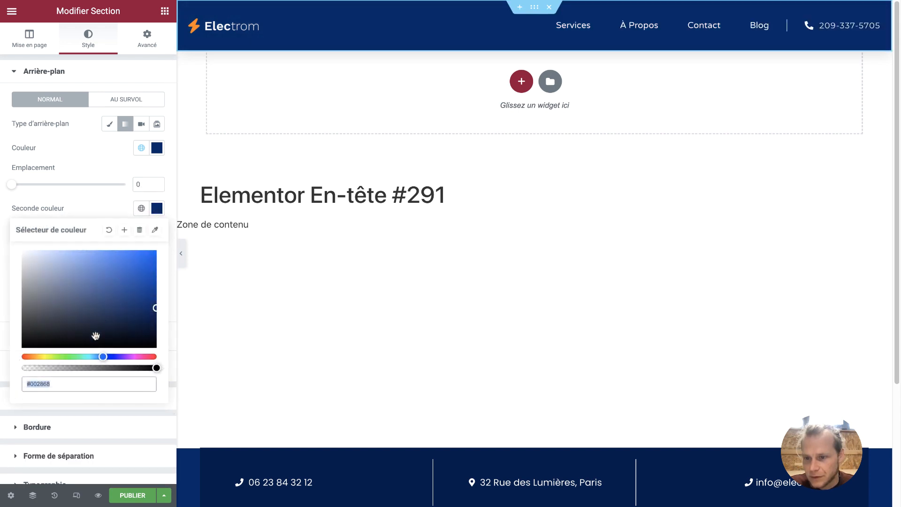
left_click_drag(96, 367, 157, 367)
left_click(154, 308)
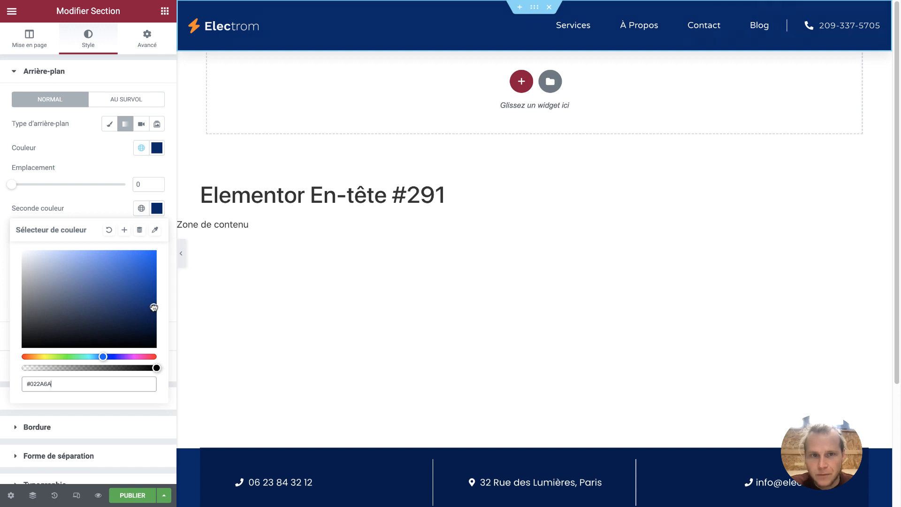
left_click_drag(154, 308, 154, 277)
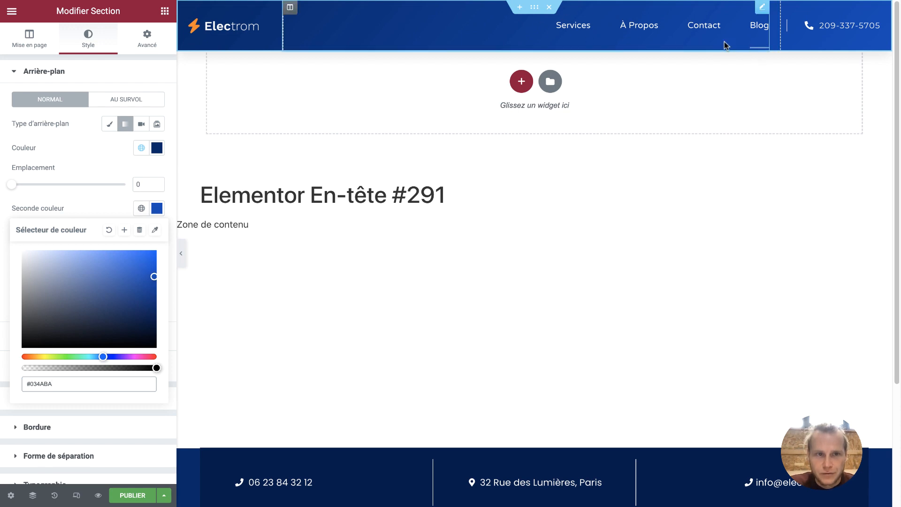
Align the navigation menu to Centrer and open the PUBLIER settings
left_click(760, 8)
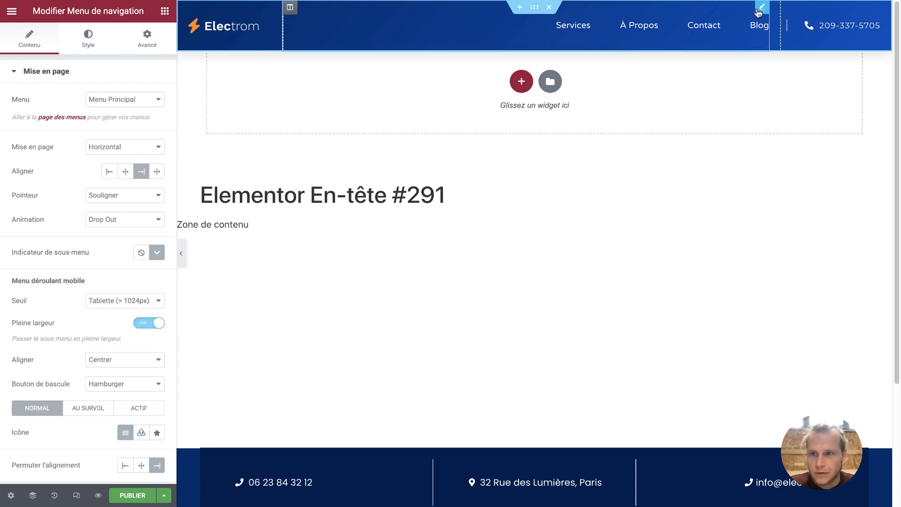
left_click(124, 173)
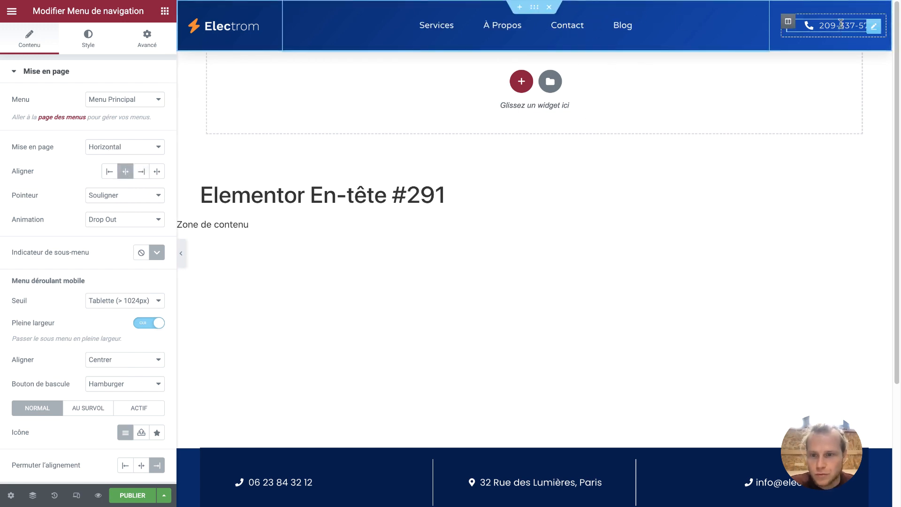
left_click(133, 495)
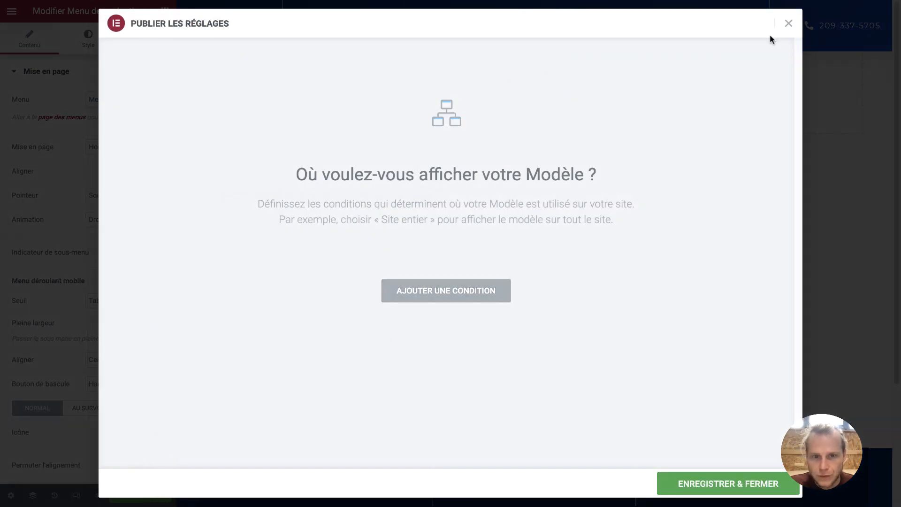
Add an Inclure > Unique > Pages > Blog display condition, then Enregistrer & Fermer
left_click(479, 286)
left_click(463, 276)
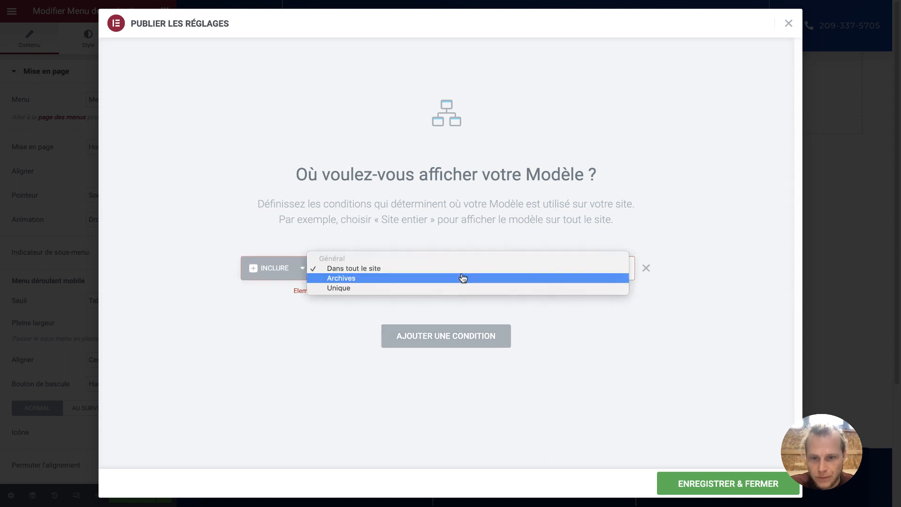
left_click(455, 289)
left_click(540, 270)
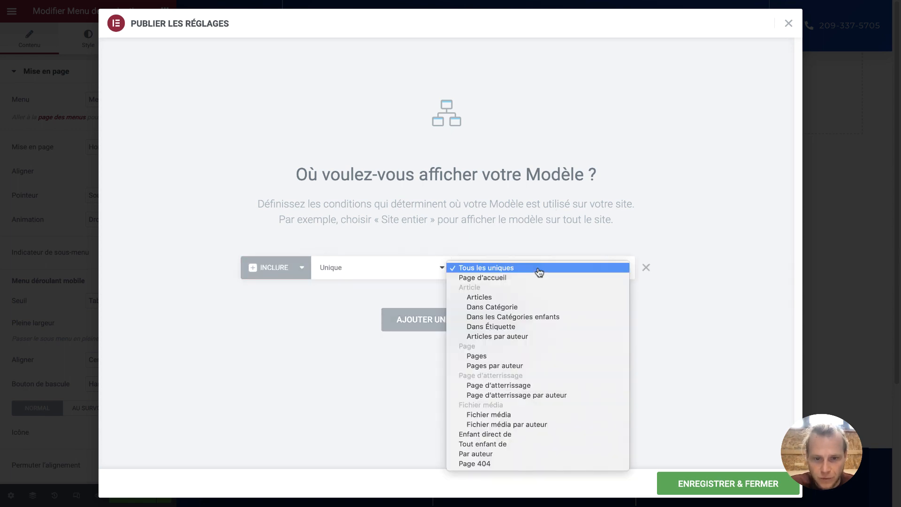
left_click(509, 357)
left_click(587, 269)
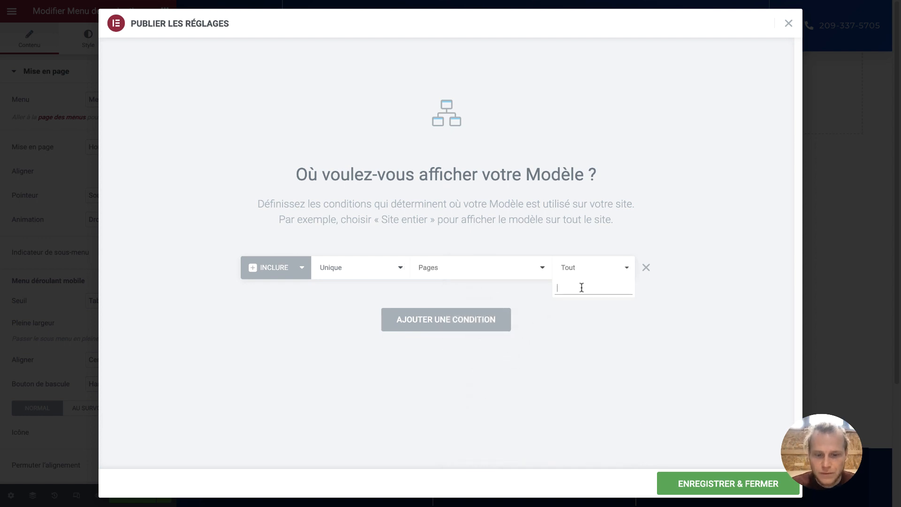
type("blog")
left_click(577, 306)
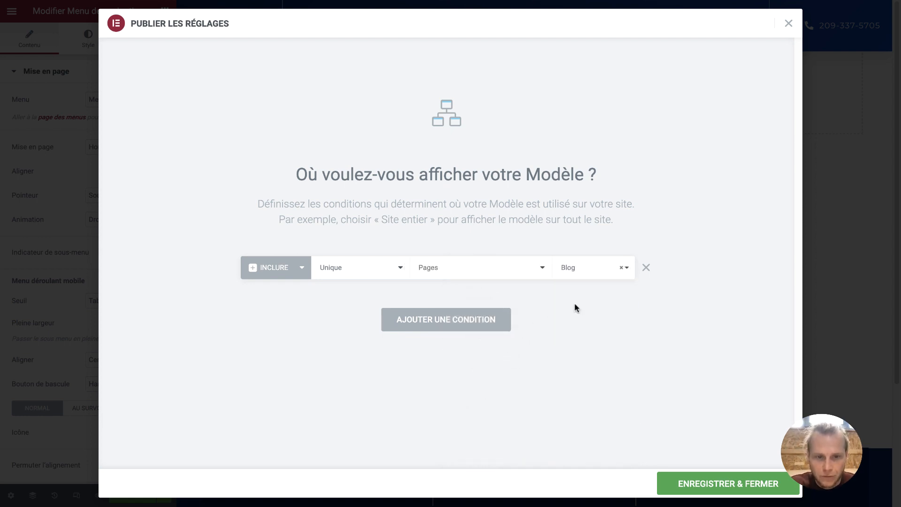
left_click(687, 483)
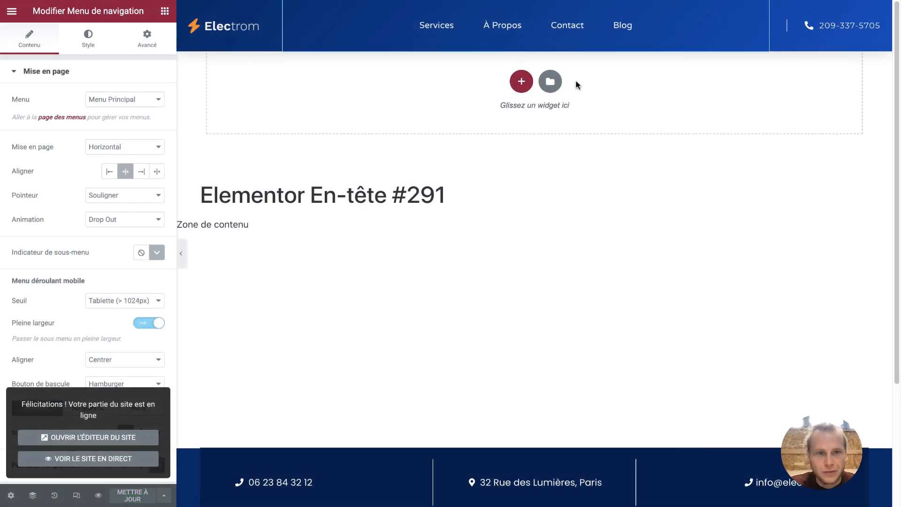
Compare the headers on the live Services, À Propos and Blog pages
left_click(112, 459)
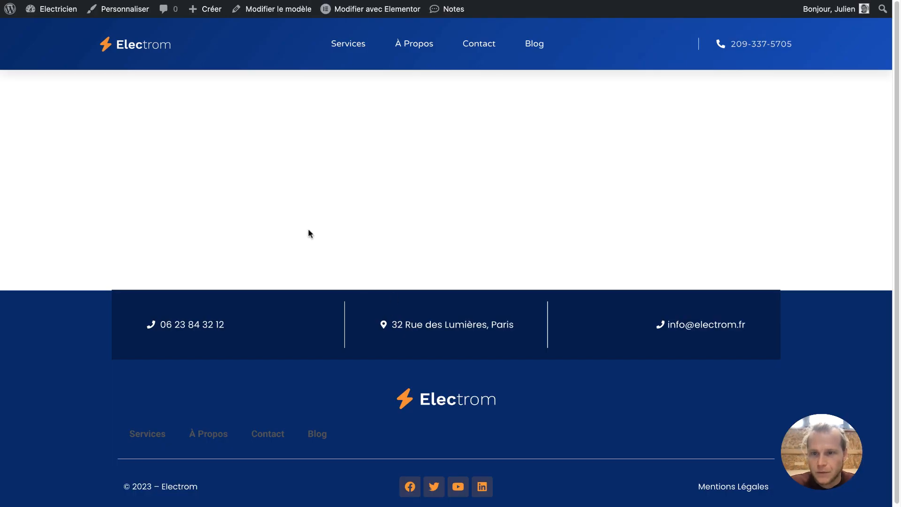
left_click(163, 46)
left_click(365, 61)
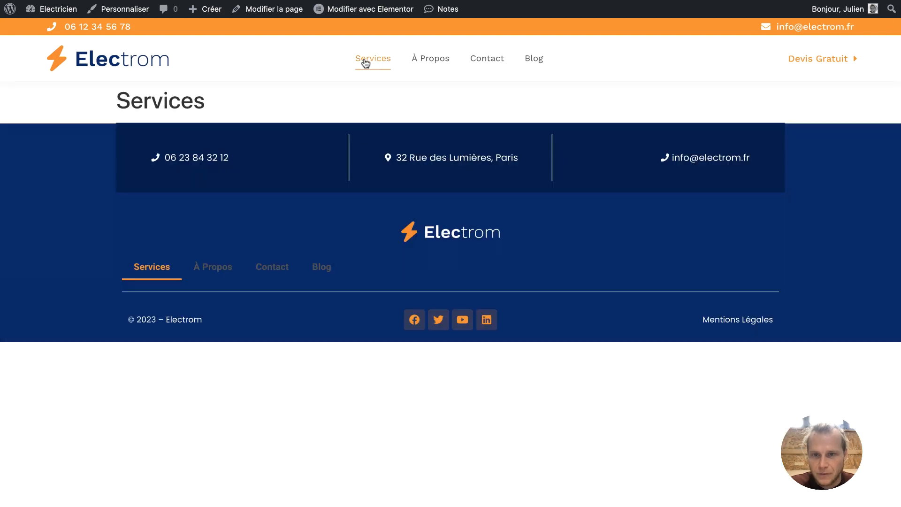
left_click(431, 56)
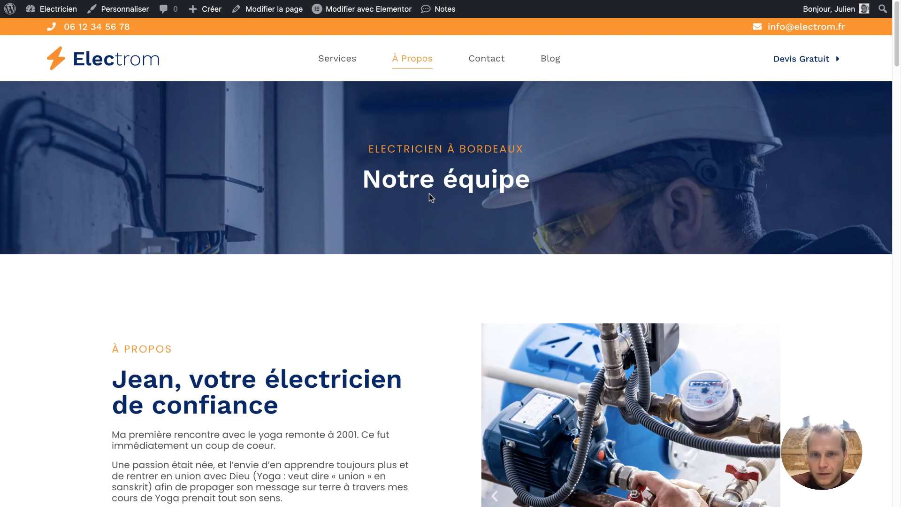
scroll(444, 221, "down", 20)
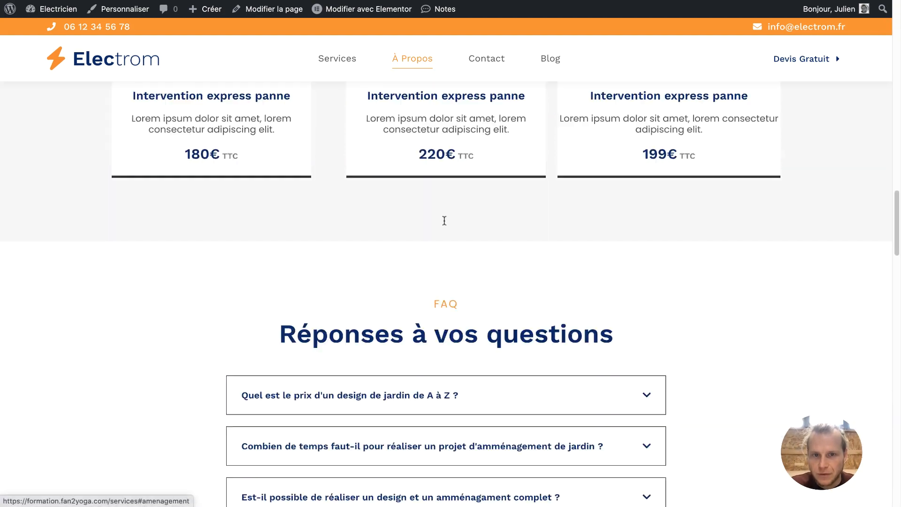
scroll(443, 221, "up", 8)
scroll(493, 155, "up", 10)
left_click(554, 62)
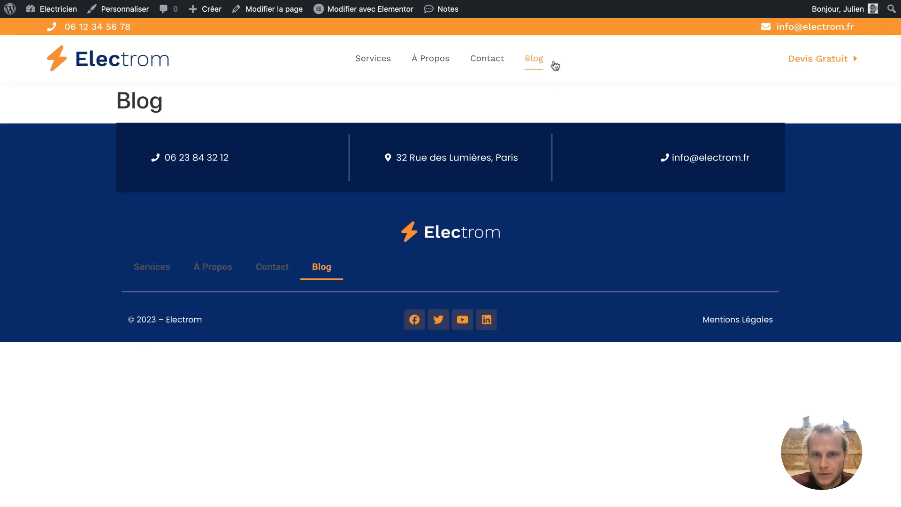
scroll(538, 65, "down", 2)
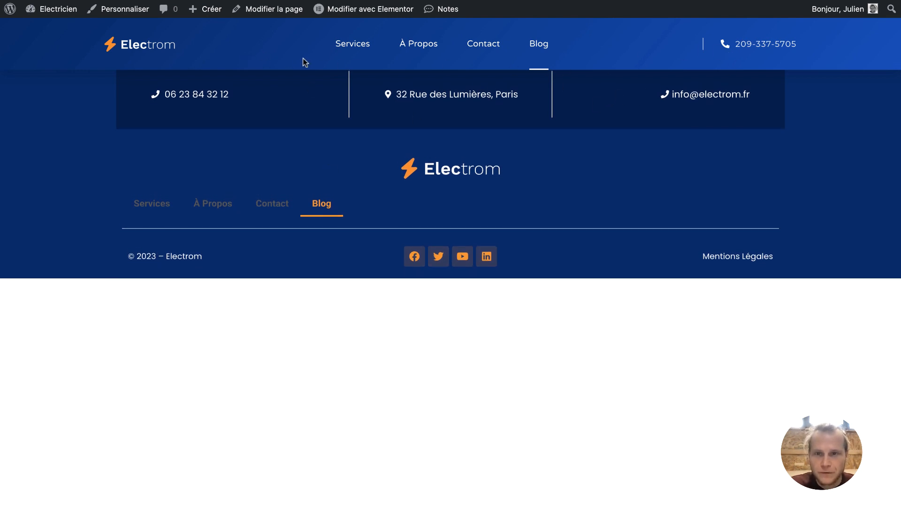
left_click(339, 47)
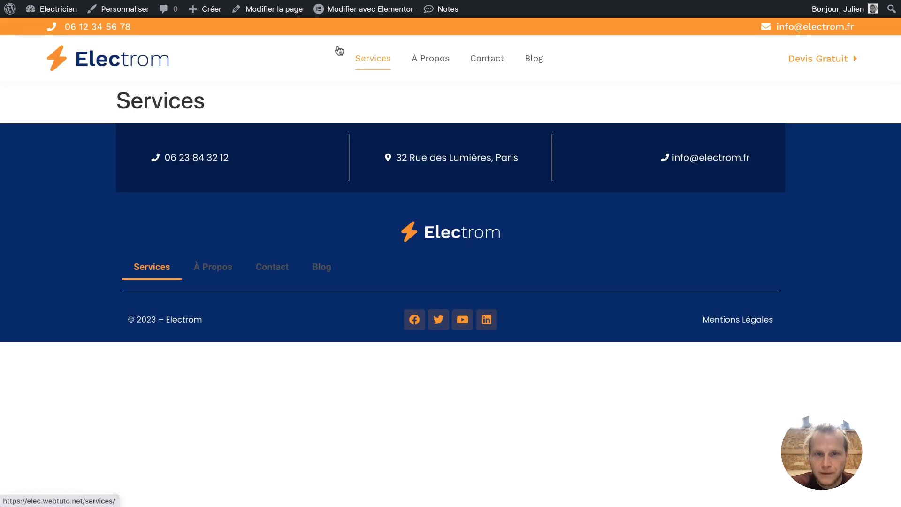
left_click(530, 63)
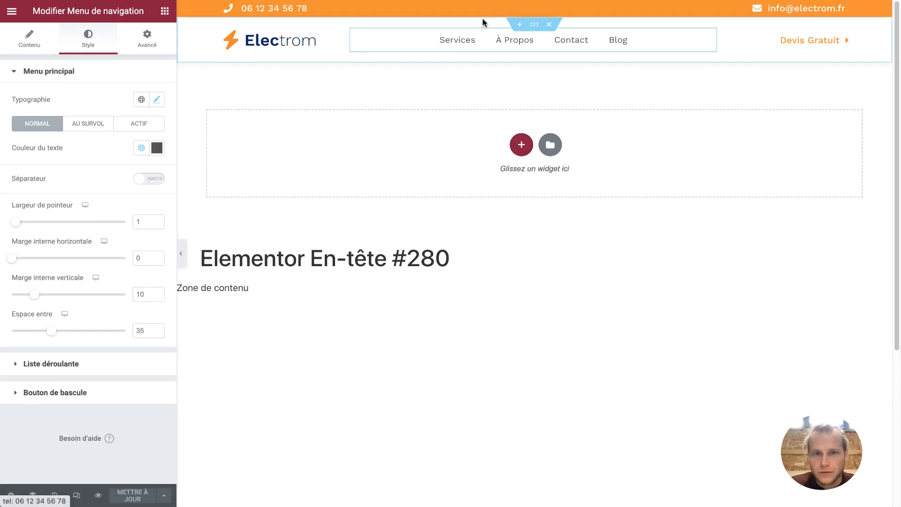
Copy the orange phone-and-e-mail top bar from header #280 and paste it into Blog header #291
right_click(533, 8)
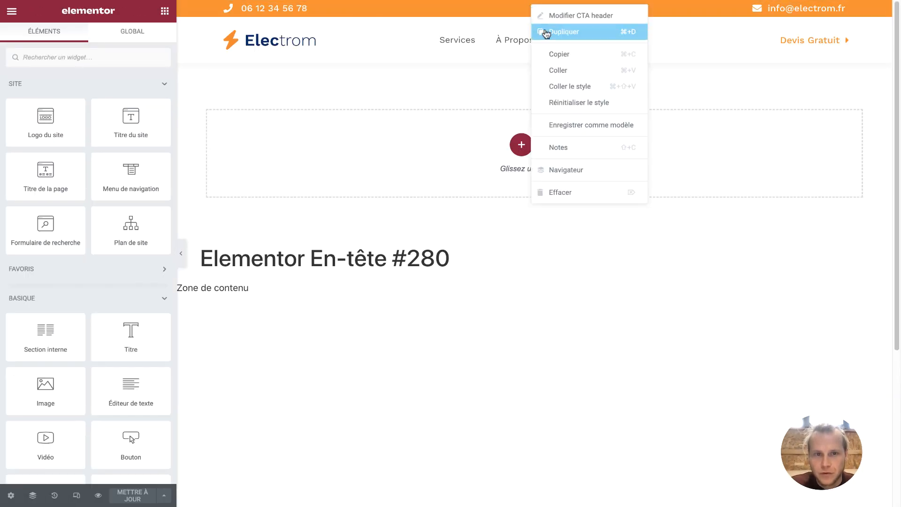
left_click(559, 61)
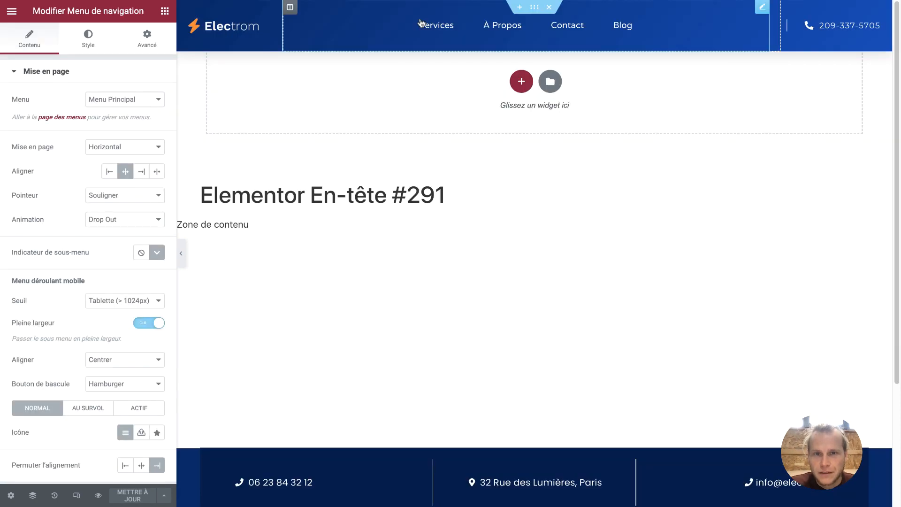
right_click(534, 8)
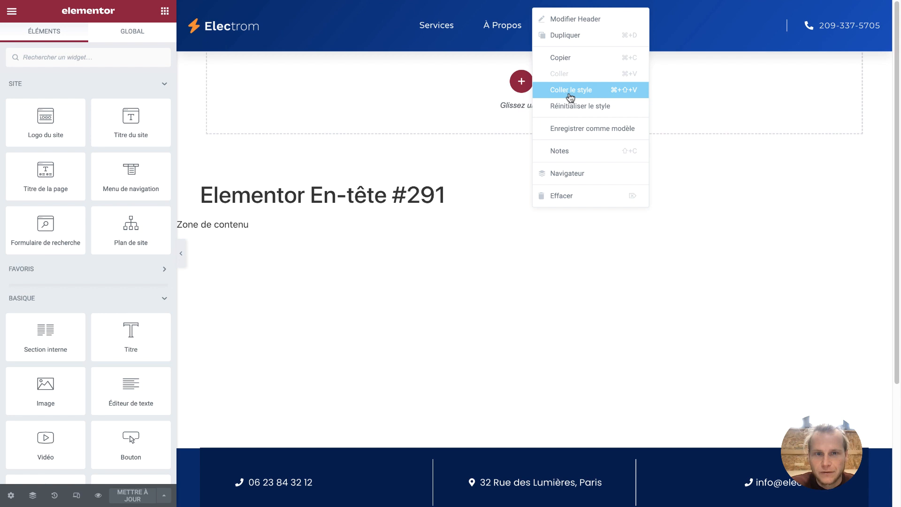
left_click(517, 83)
right_click(517, 83)
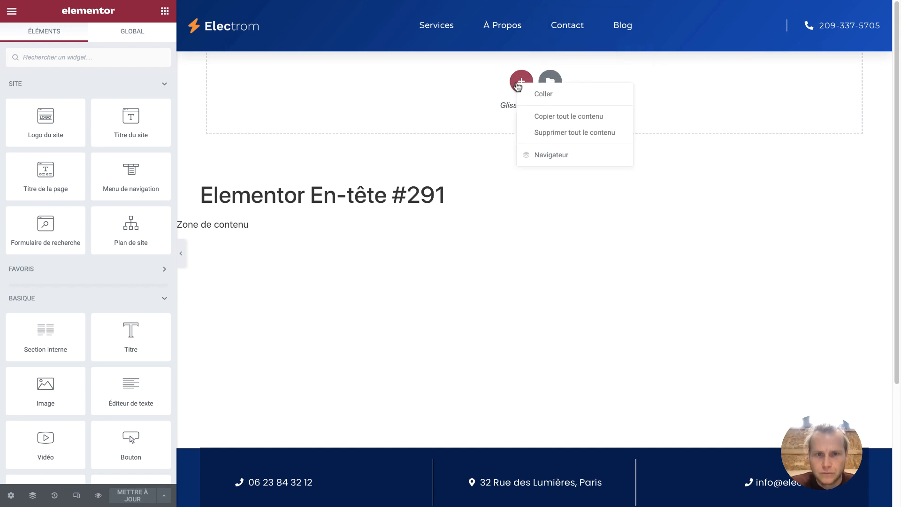
left_click(520, 92)
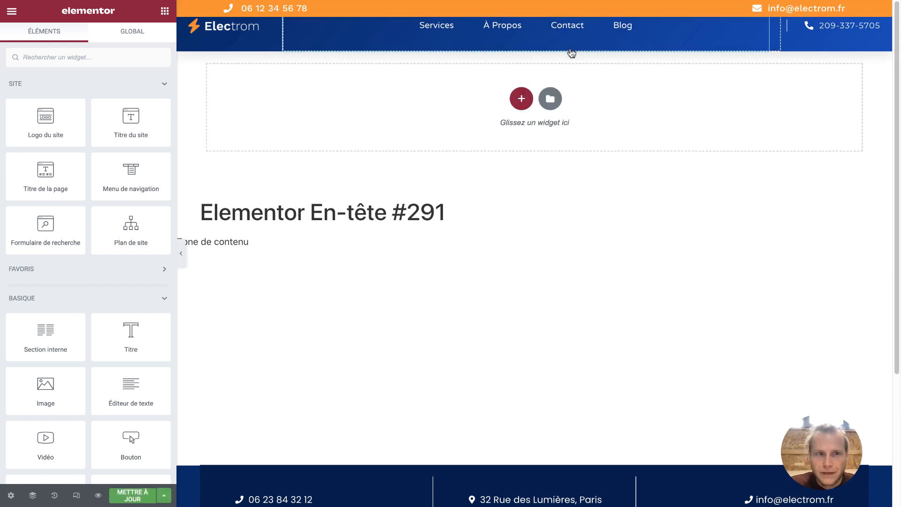